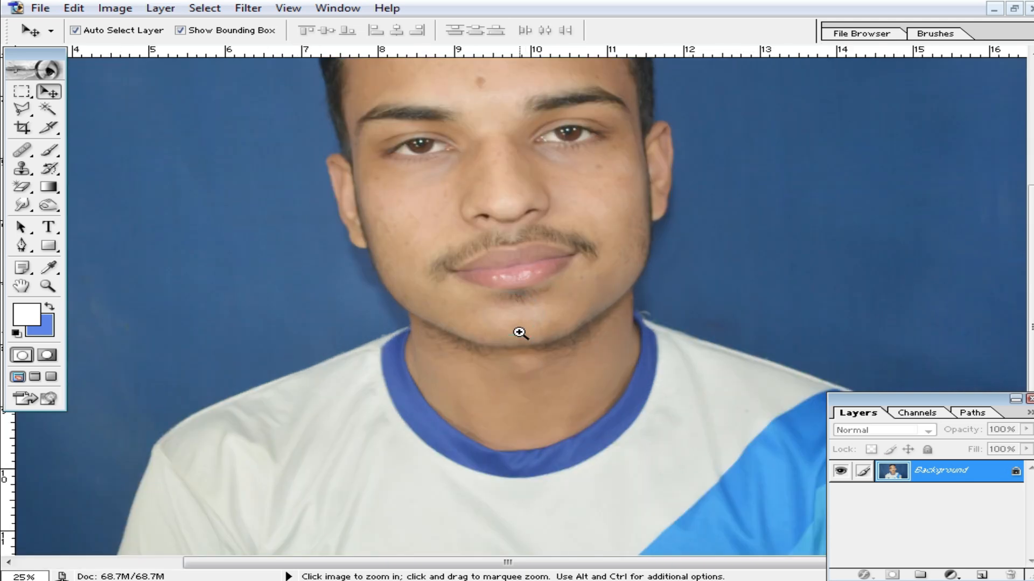
Step: Duplicate the Background layer of the portrait
{"action": "scroll", "coordinate": [577, 249], "scroll_direction": "up", "scroll_amount": 4}
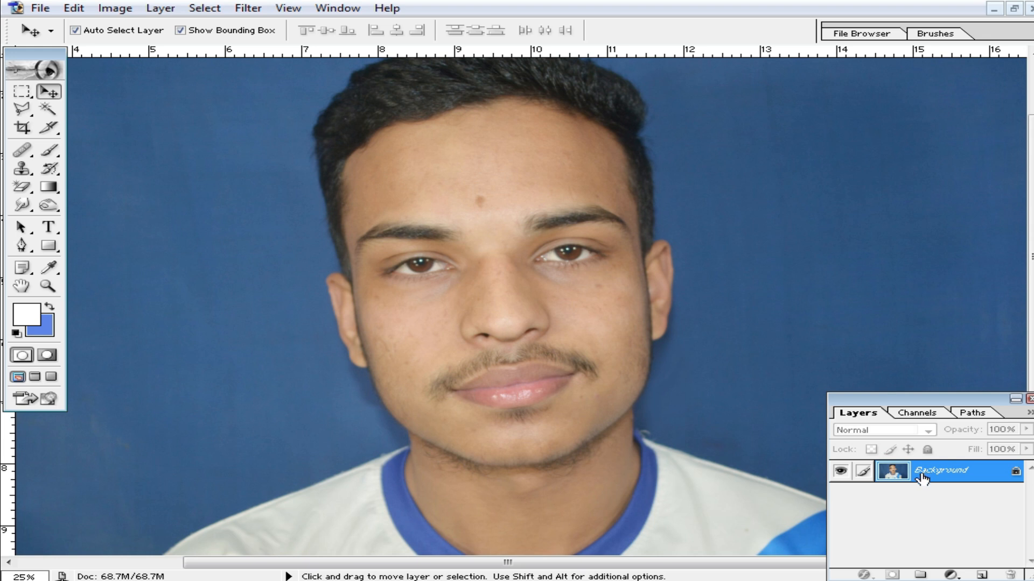
{"action": "key", "text": "ctrl+j"}
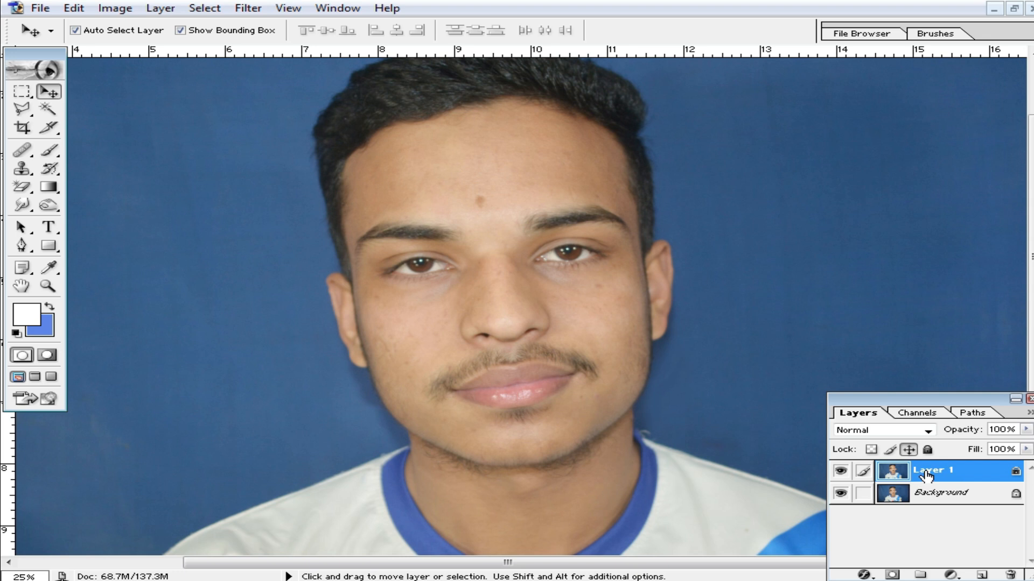
Step: Draw a freehand lasso selection around the head and neck, with a margin of background around the hair
{"action": "scroll", "coordinate": [682, 408], "scroll_direction": "down", "scroll_amount": 1}
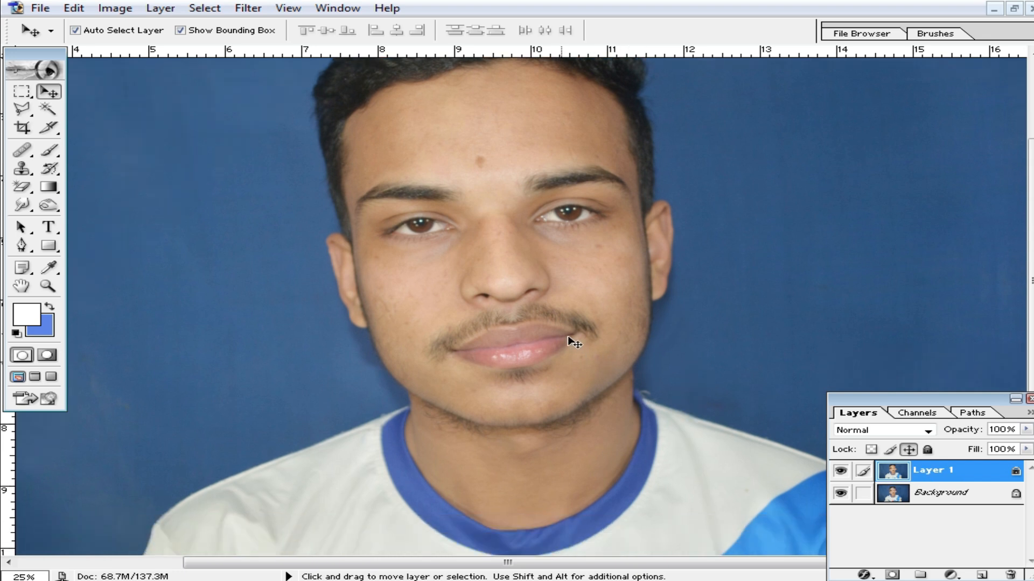
{"action": "left_click", "coordinate": [571, 351], "text": "ctrl+alt"}
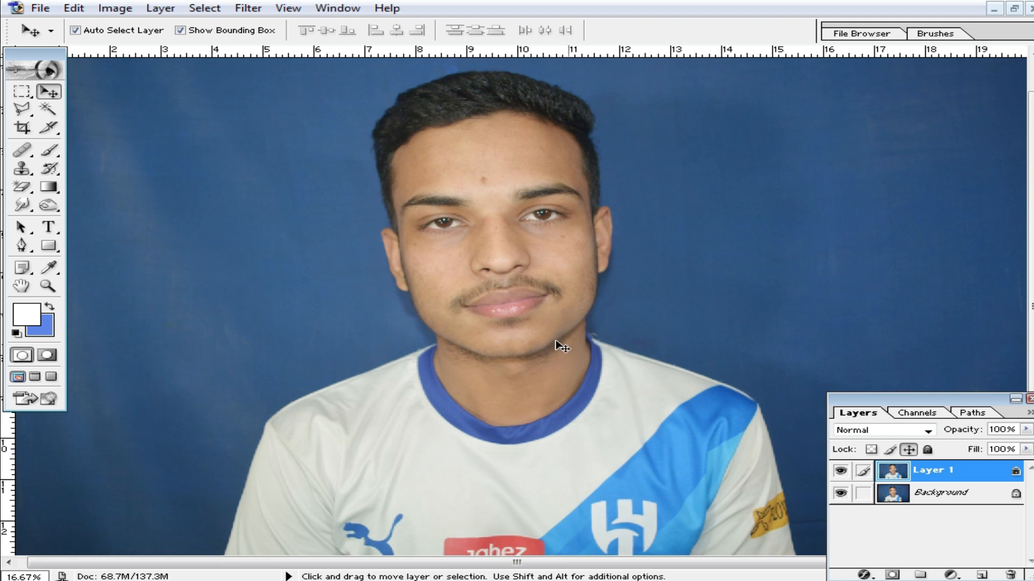
{"action": "left_click", "coordinate": [21, 110]}
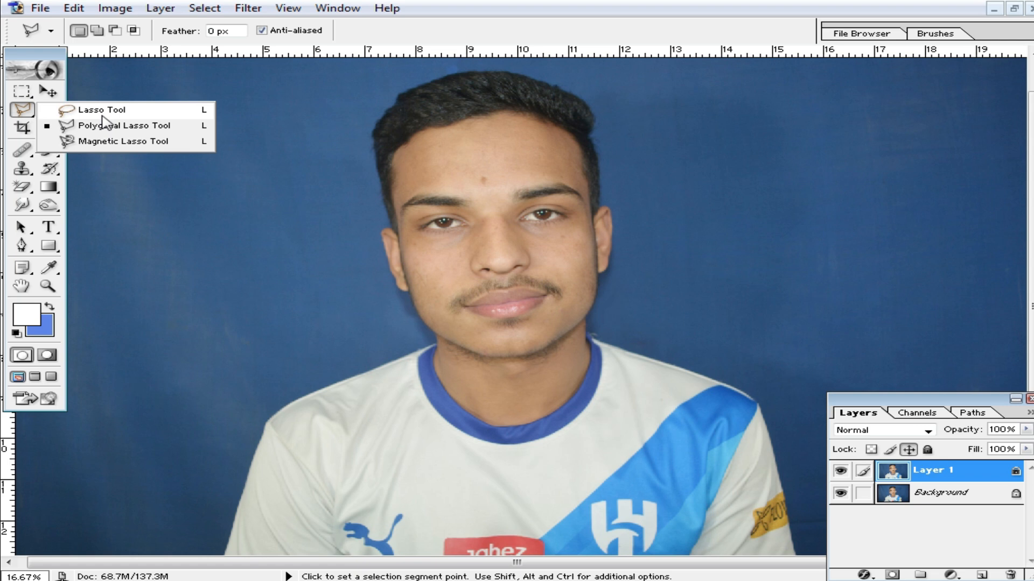
{"action": "left_click", "coordinate": [103, 110]}
{"action": "scroll", "coordinate": [381, 118], "scroll_direction": "up", "scroll_amount": 1}
{"action": "mouse_move", "coordinate": [360, 111]}
{"action": "left_mouse_down"}
{"action": "mouse_move", "coordinate": [546, 75]}
{"action": "mouse_move", "coordinate": [598, 99]}
{"action": "mouse_move", "coordinate": [639, 143]}
{"action": "mouse_move", "coordinate": [660, 225]}
{"action": "mouse_move", "coordinate": [653, 279]}
{"action": "mouse_move", "coordinate": [631, 318]}
{"action": "left_mouse_up"}
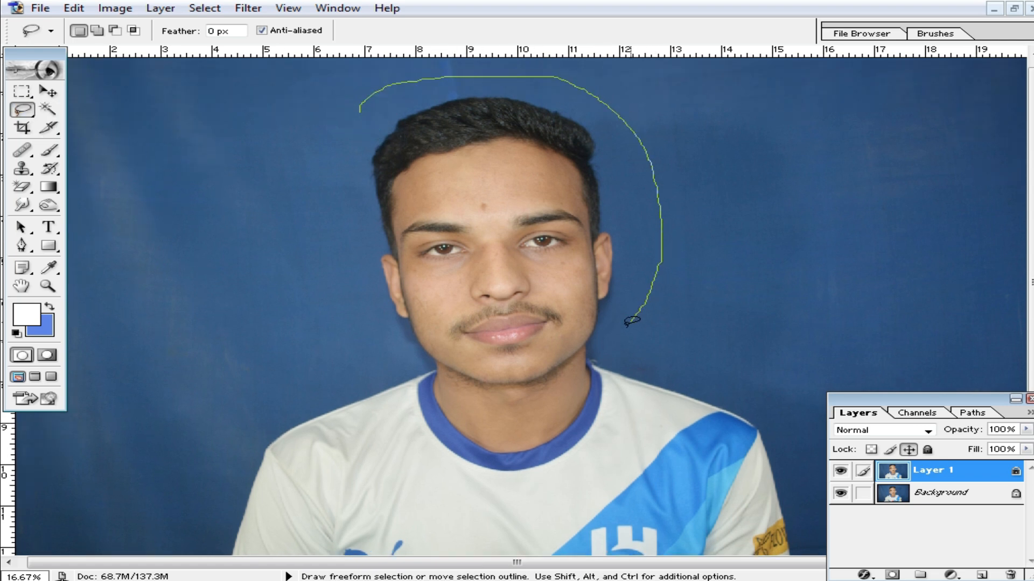
{"action": "mouse_move", "coordinate": [587, 365]}
{"action": "left_mouse_down"}
{"action": "mouse_move", "coordinate": [546, 417]}
{"action": "mouse_move", "coordinate": [500, 434]}
{"action": "mouse_move", "coordinate": [469, 426]}
{"action": "mouse_move", "coordinate": [443, 376]}
{"action": "mouse_move", "coordinate": [334, 284]}
{"action": "mouse_move", "coordinate": [315, 167]}
{"action": "mouse_move", "coordinate": [357, 106]}
{"action": "left_mouse_up"}
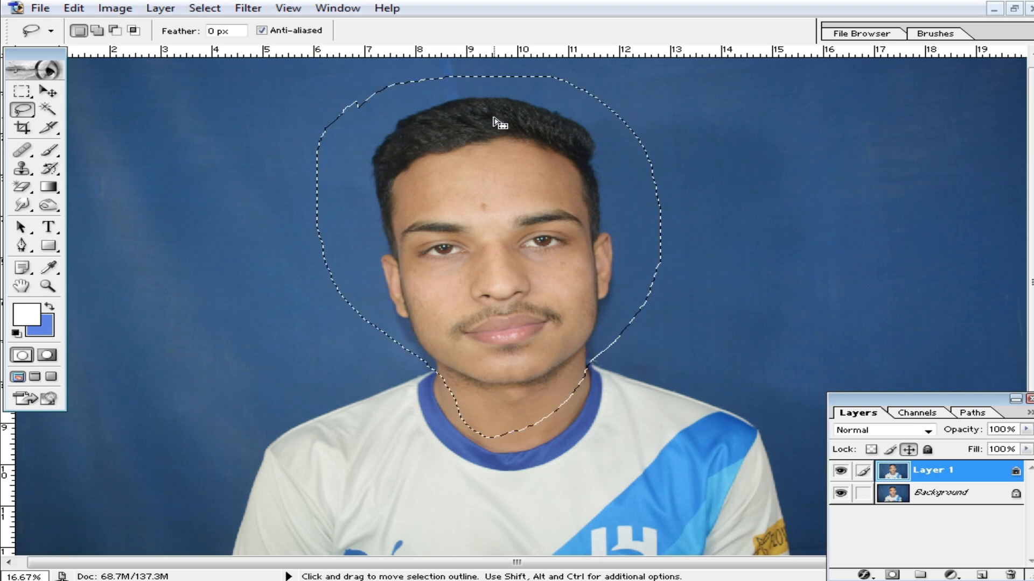
Step: Feather the head selection and copy it to a new layer
{"action": "right_click", "coordinate": [491, 205]}
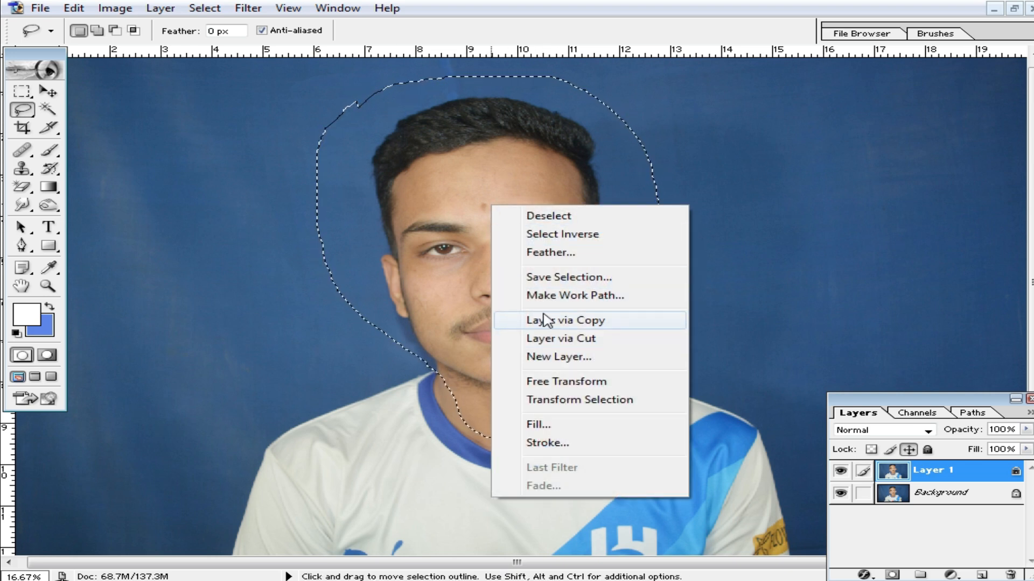
{"action": "left_click", "coordinate": [562, 258]}
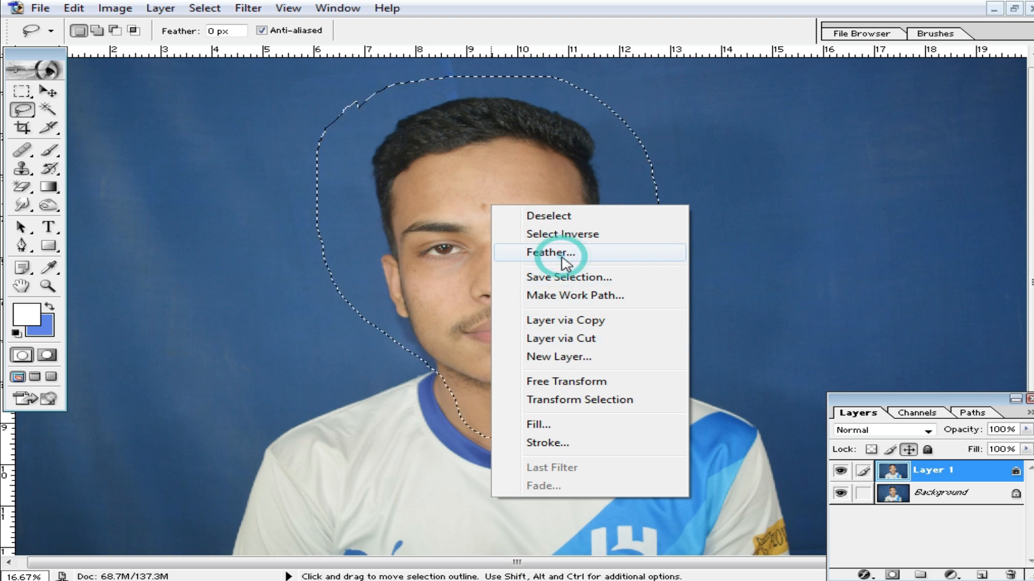
{"action": "type", "text": "200"}
{"action": "key", "text": "Return"}
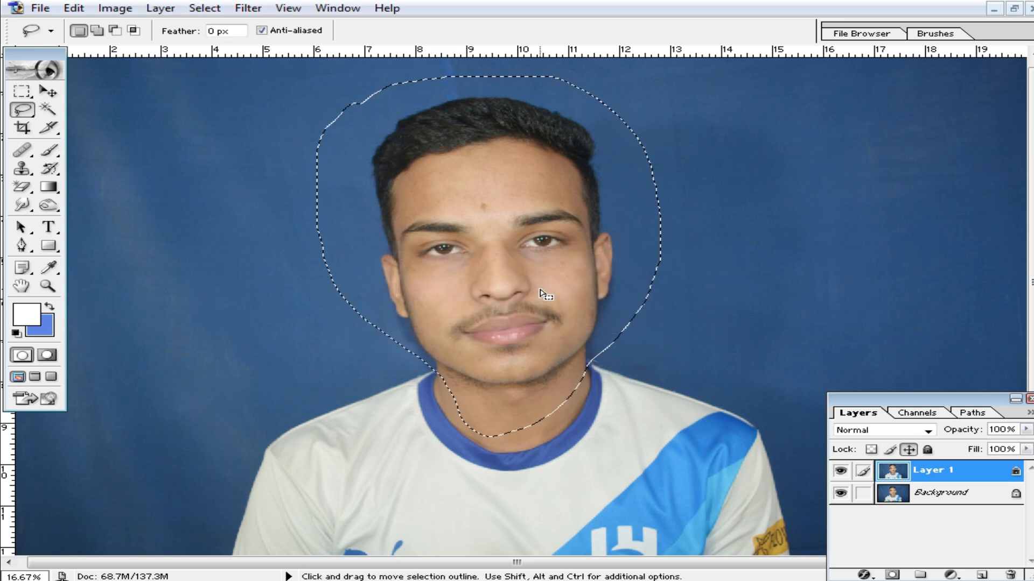
{"action": "left_click", "coordinate": [45, 94]}
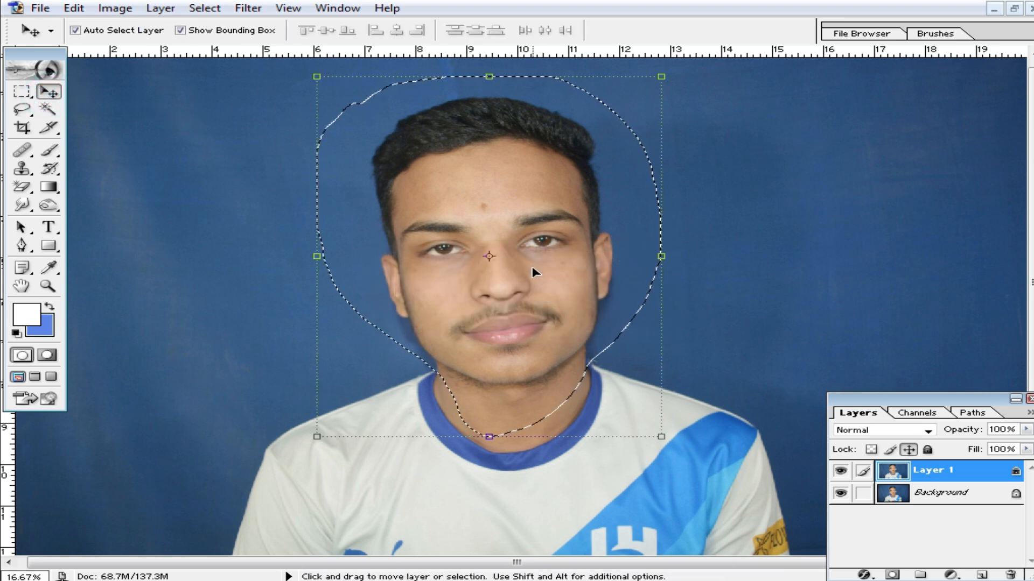
{"action": "key", "text": "ctrl+j"}
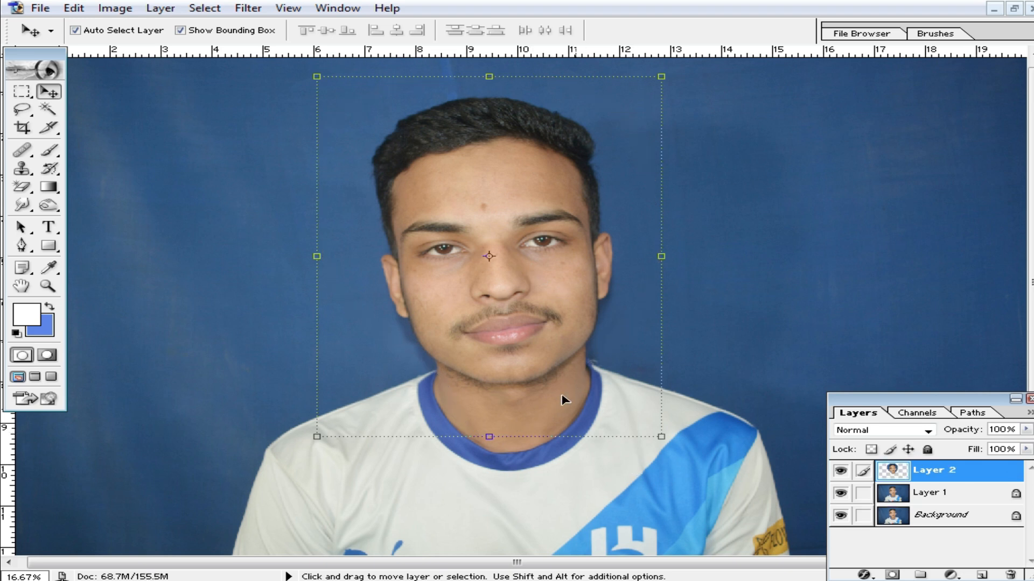
Step: Rotate the copied head layer clockwise by about 5° to level the eyes, and reposition it over the neck
{"action": "scroll", "coordinate": [544, 383], "scroll_direction": "down", "scroll_amount": 3}
{"action": "left_click", "coordinate": [514, 328], "text": "ctrl"}
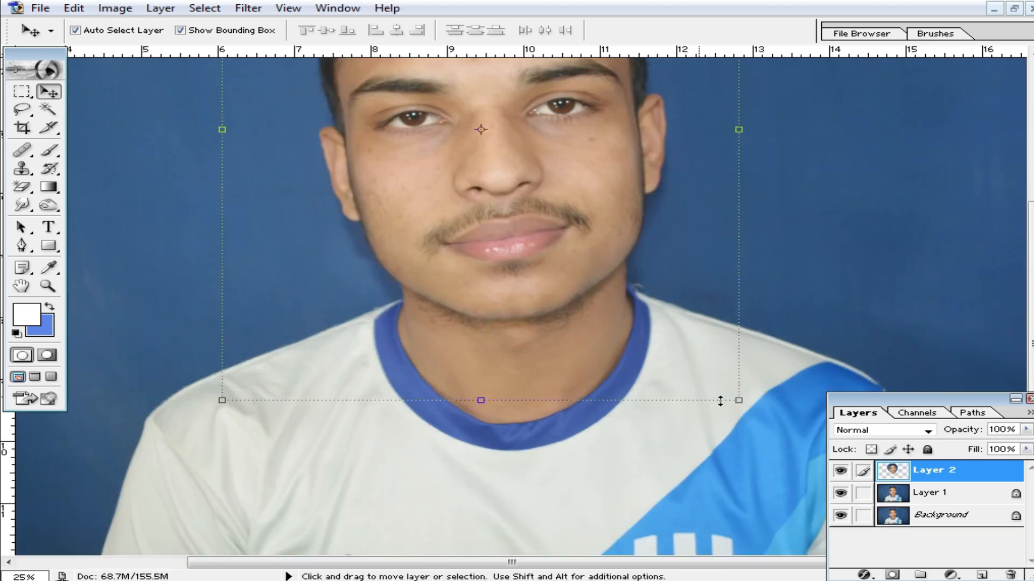
{"action": "left_click_drag", "start_coordinate": [757, 405], "coordinate": [767, 468]}
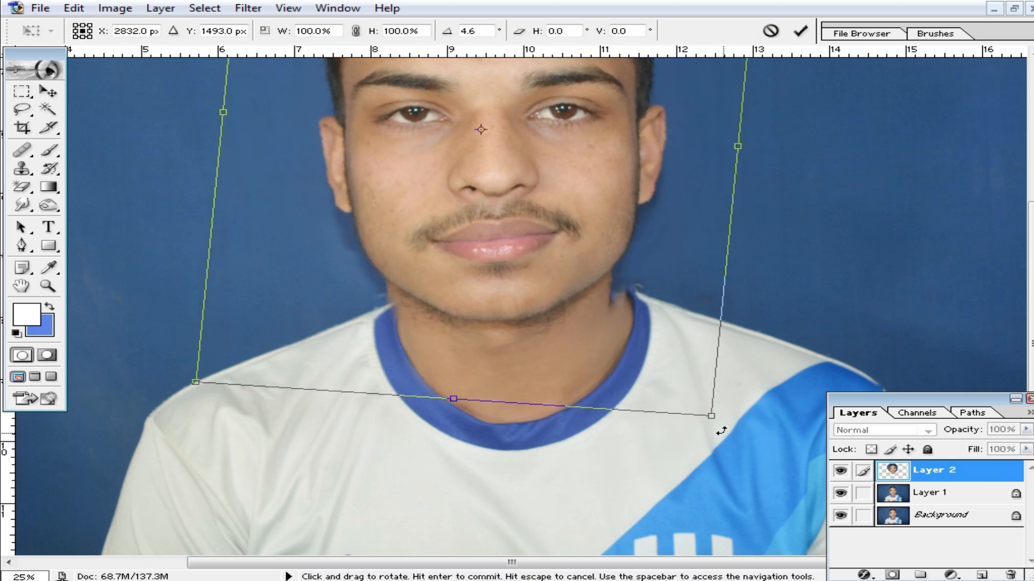
{"action": "double_click", "coordinate": [490, 322]}
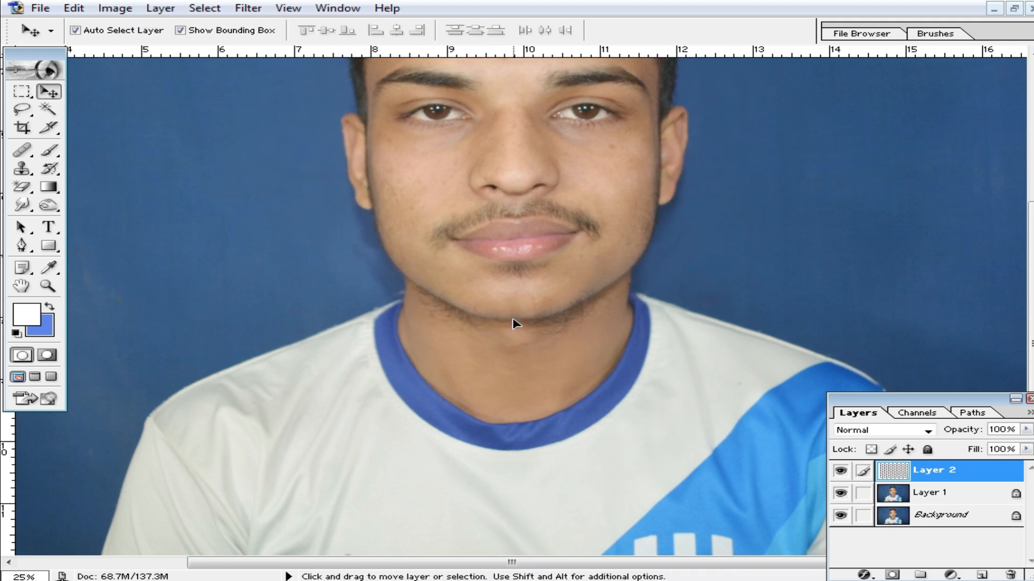
Step: Fine-tune the straightened head with a further rotation of about 0.3° and apply the transformation
{"action": "key", "text": "ctrl+space"}
{"action": "left_click", "coordinate": [517, 364]}
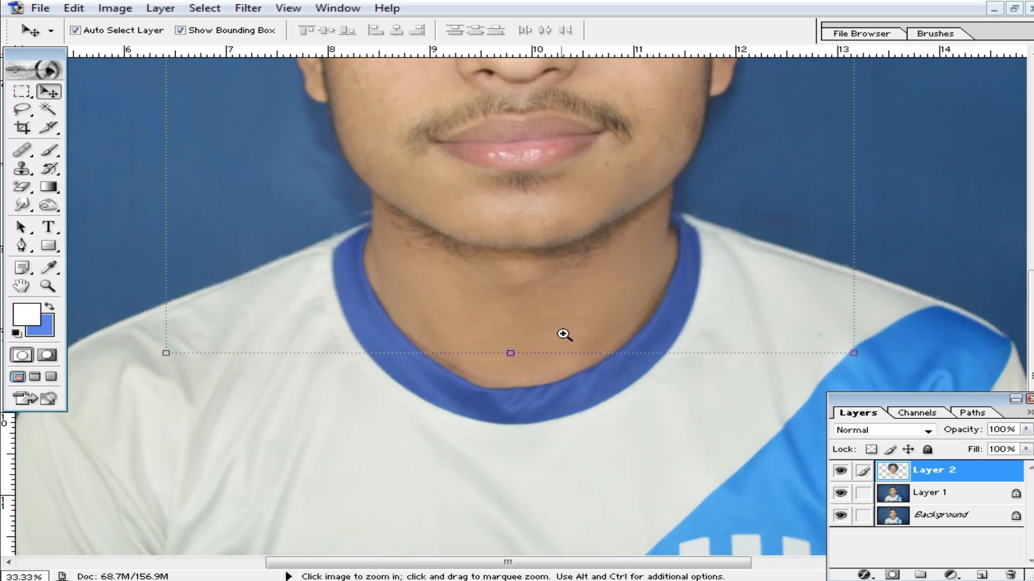
{"action": "left_click", "coordinate": [865, 358]}
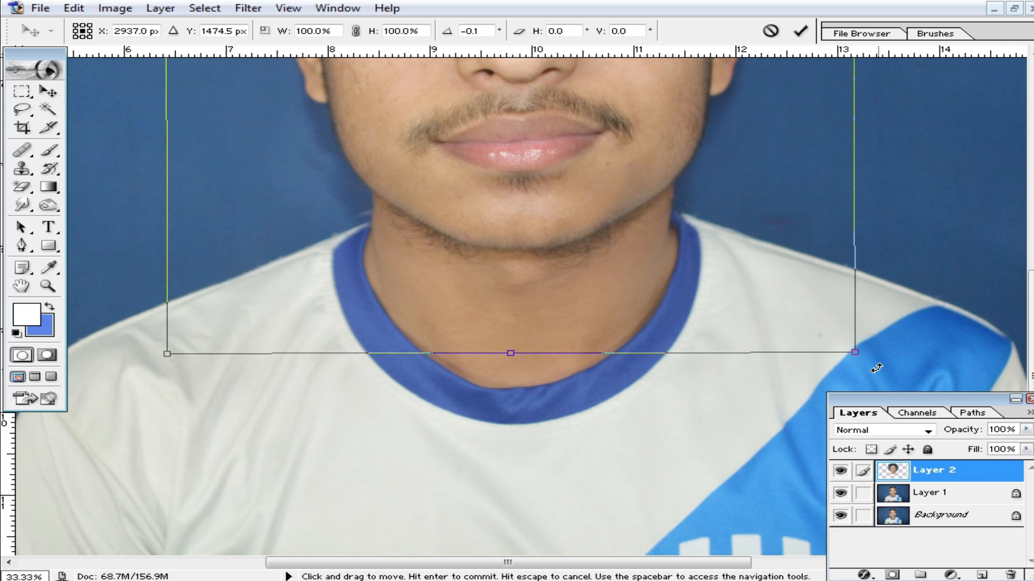
{"action": "key", "text": "ctrl+alt+space"}
{"action": "left_click", "coordinate": [562, 266]}
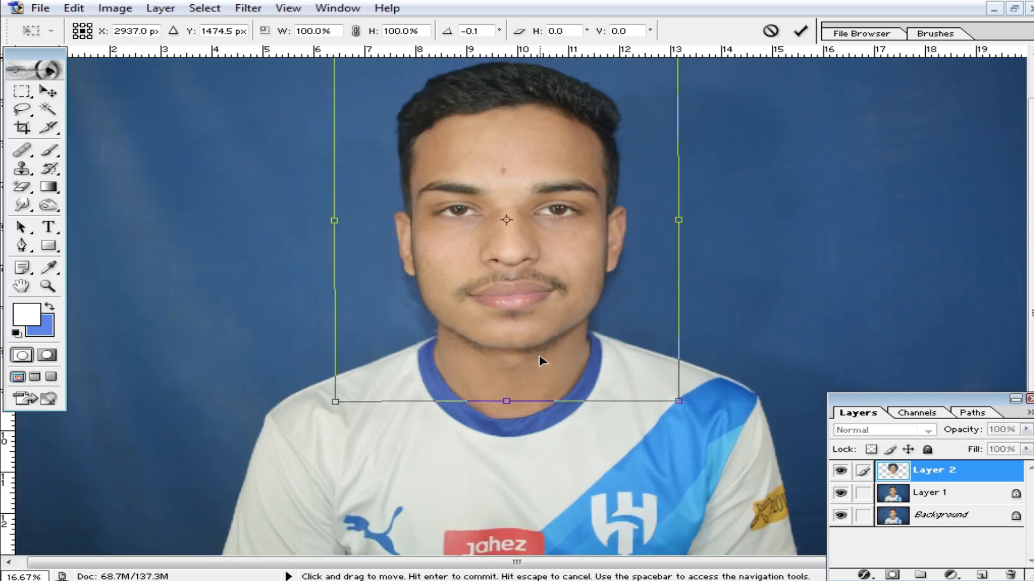
{"action": "key", "text": "ctrl+space"}
{"action": "left_click", "coordinate": [517, 340]}
{"action": "key", "text": "ctrl+alt+space"}
{"action": "left_click", "coordinate": [518, 339]}
{"action": "left_click", "coordinate": [535, 418]}
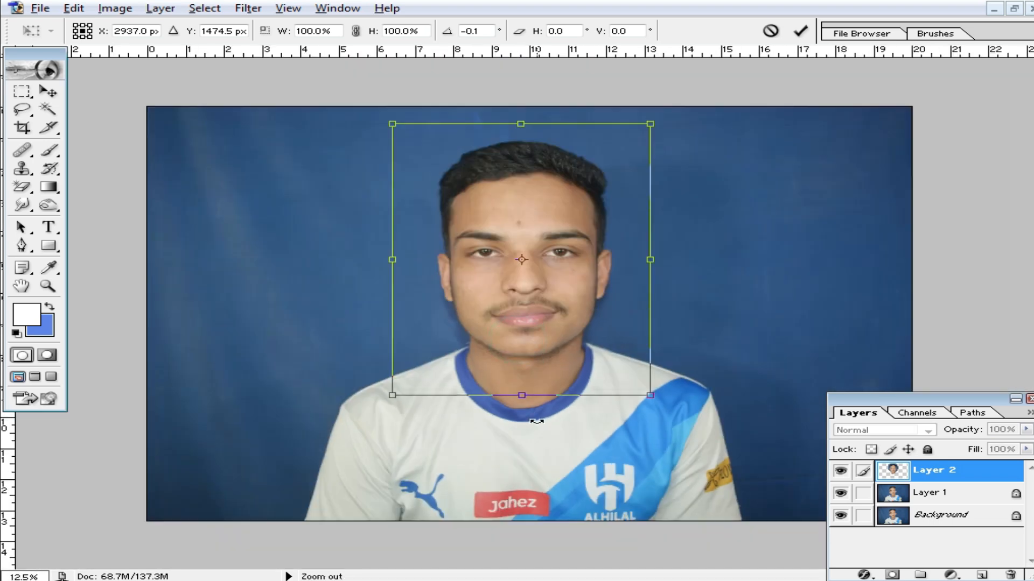
{"action": "mouse_move", "coordinate": [668, 399]}
{"action": "left_mouse_down"}
{"action": "mouse_move", "coordinate": [718, 354]}
{"action": "mouse_move", "coordinate": [668, 403]}
{"action": "left_mouse_up"}
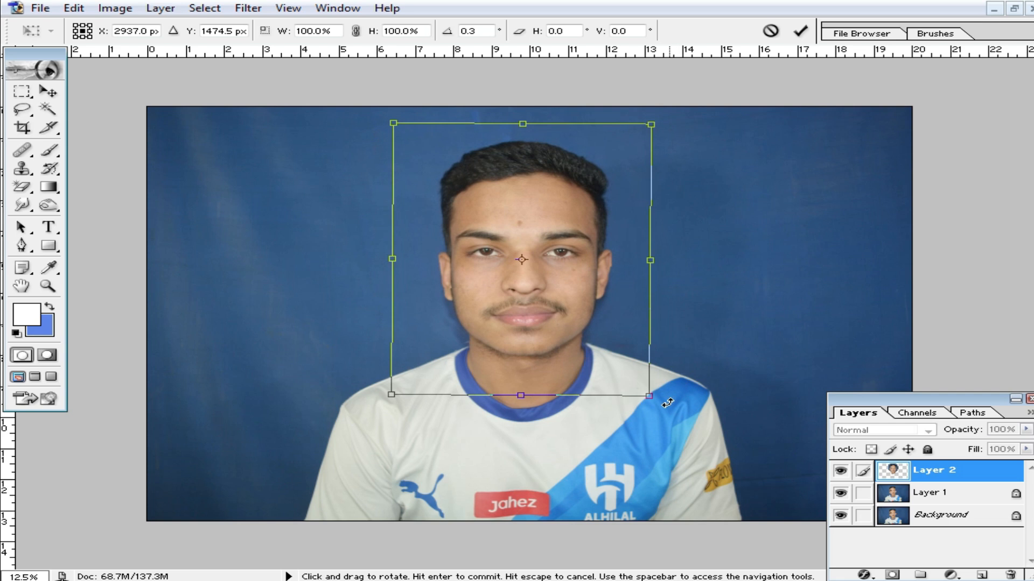
{"action": "key", "text": "ctrl+space"}
{"action": "left_click", "coordinate": [482, 340]}
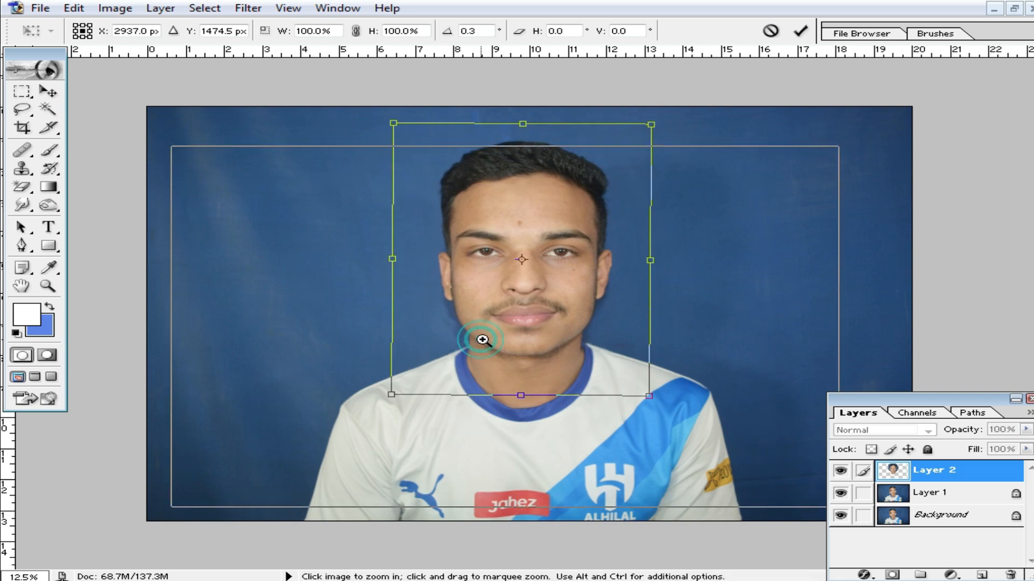
{"action": "left_click", "coordinate": [571, 321]}
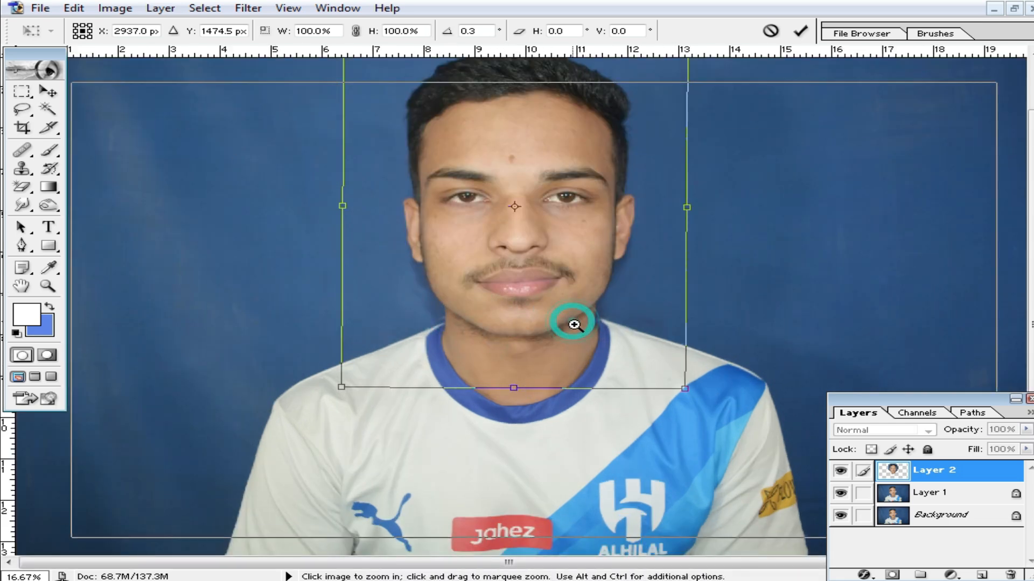
{"action": "left_click", "coordinate": [538, 347]}
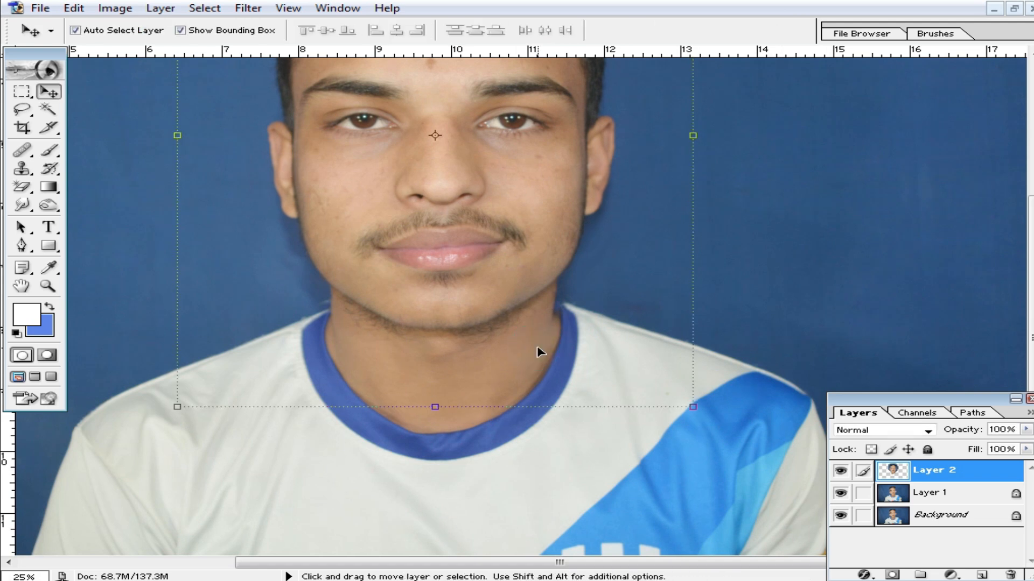
Step: Merge the straightened head layer into Layer 1 and toggle Layer 1's visibility to compare it with the original
{"action": "left_click", "coordinate": [584, 463]}
{"action": "left_click", "coordinate": [947, 474]}
{"action": "key", "text": "Delete"}
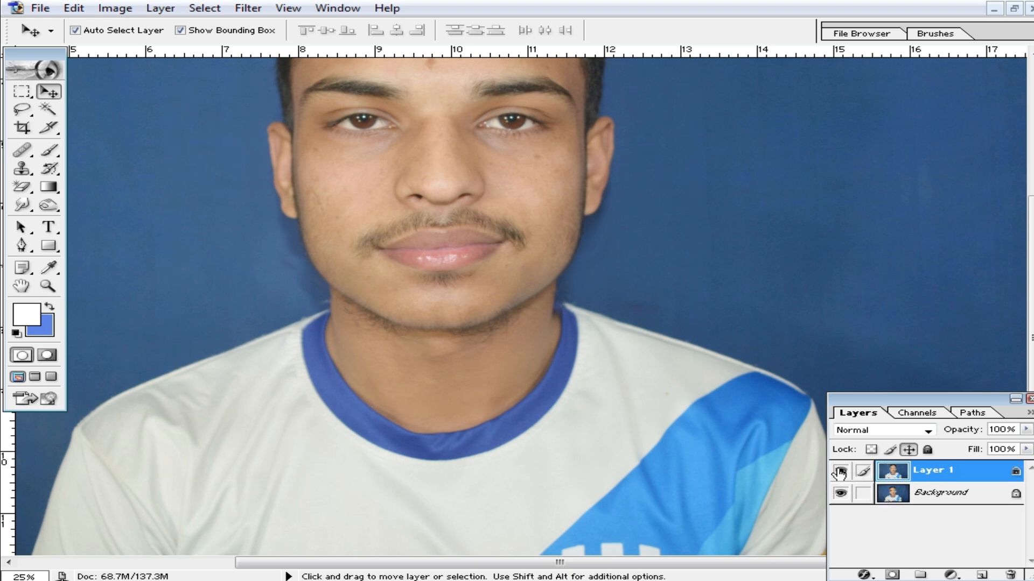
{"action": "left_click", "coordinate": [841, 471]}
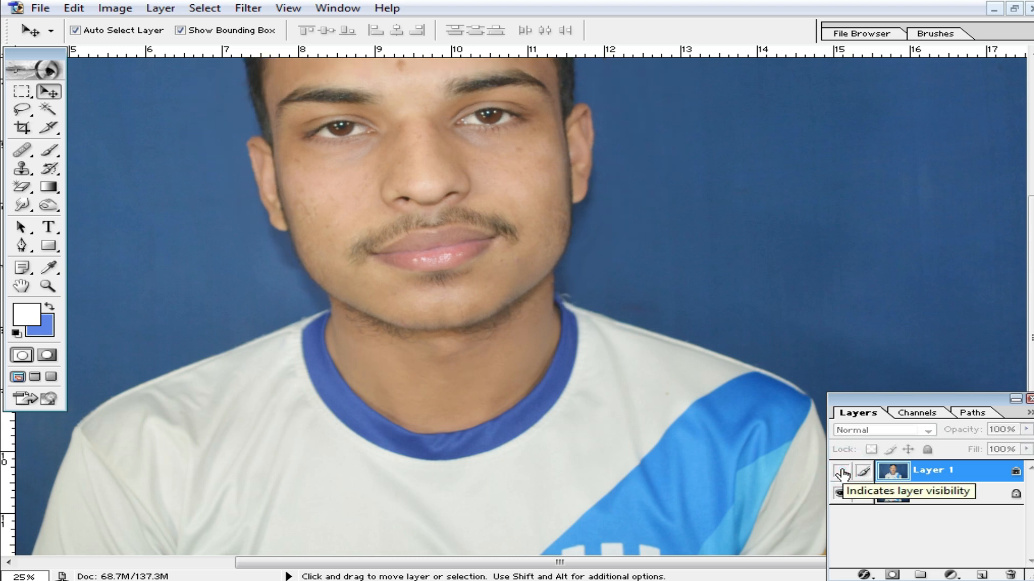
{"action": "left_click", "coordinate": [840, 473]}
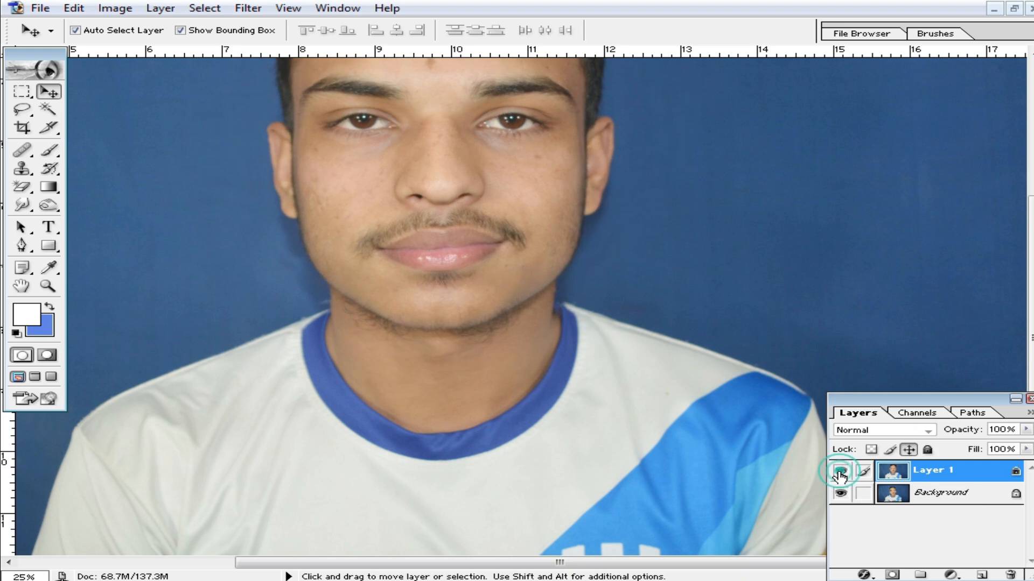
Step: Duplicate the merged Layer 1
{"action": "left_click", "coordinate": [521, 325], "text": "ctrl"}
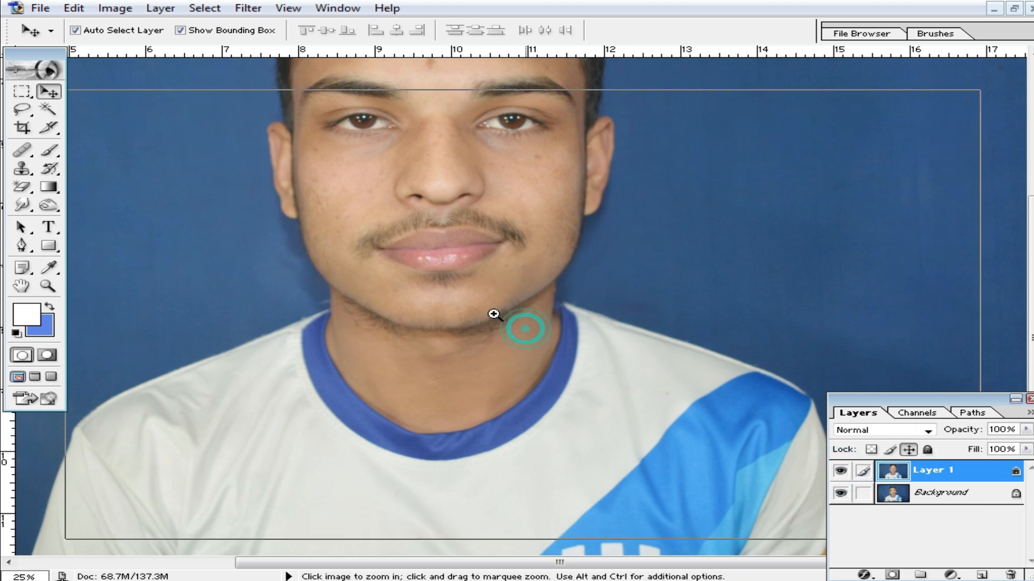
{"action": "left_click", "coordinate": [494, 312], "text": "ctrl"}
{"action": "left_click", "coordinate": [477, 306], "text": "alt"}
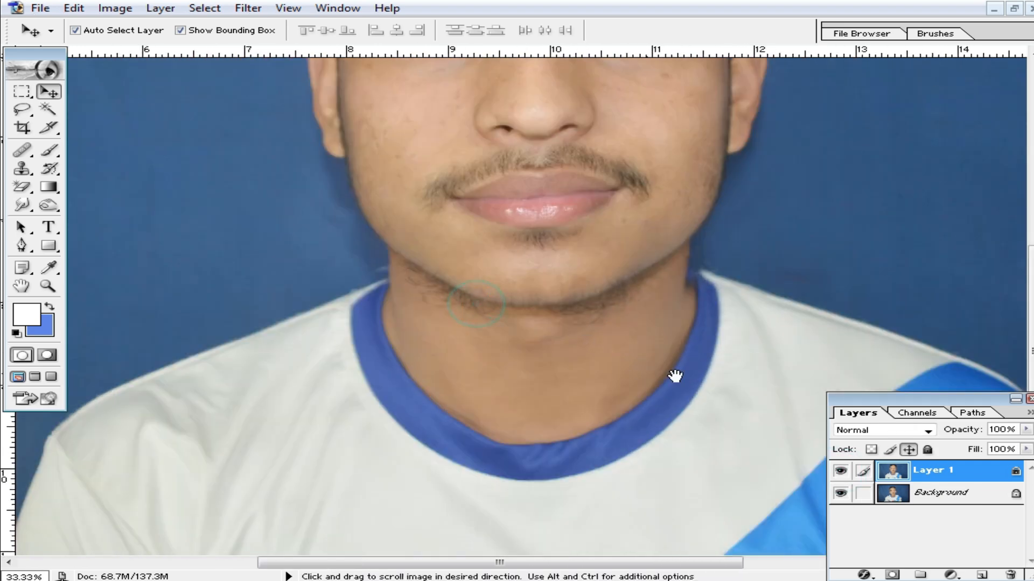
{"action": "scroll", "coordinate": [623, 390], "scroll_direction": "up", "scroll_amount": 2}
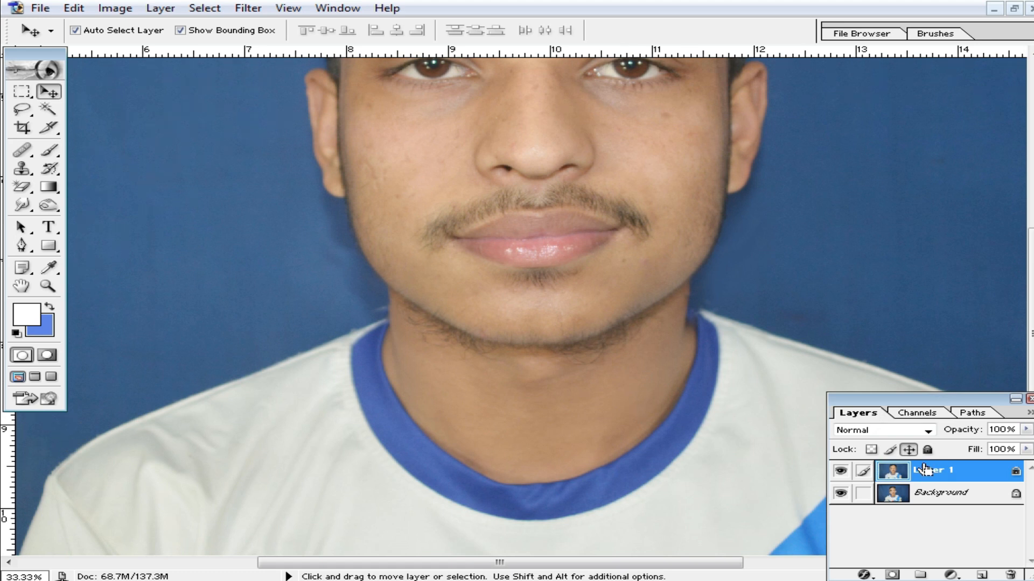
{"action": "key", "text": "ctrl+j"}
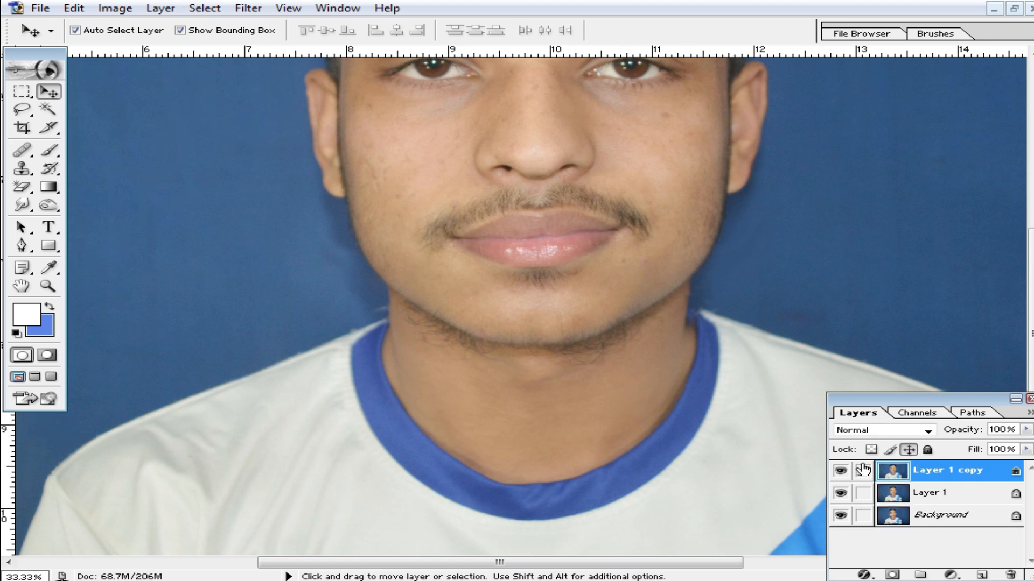
Step: Select the skin of the face, neck and both ears with the Magic Wand, adding each area to the selection
{"action": "scroll", "coordinate": [630, 372], "scroll_direction": "up", "scroll_amount": 2}
{"action": "scroll", "coordinate": [614, 328], "scroll_direction": "up", "scroll_amount": 2}
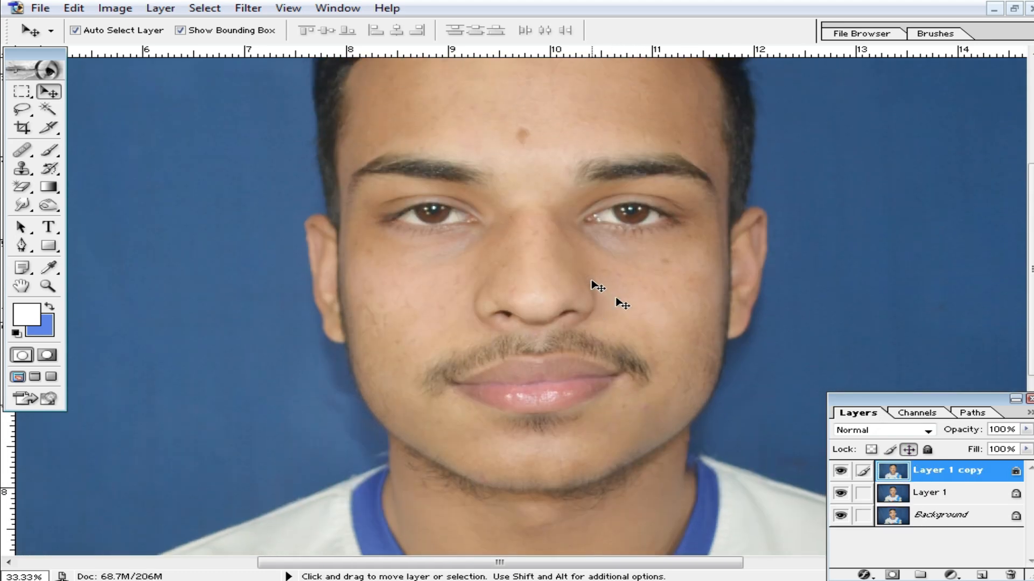
{"action": "left_click", "coordinate": [607, 339], "text": "alt"}
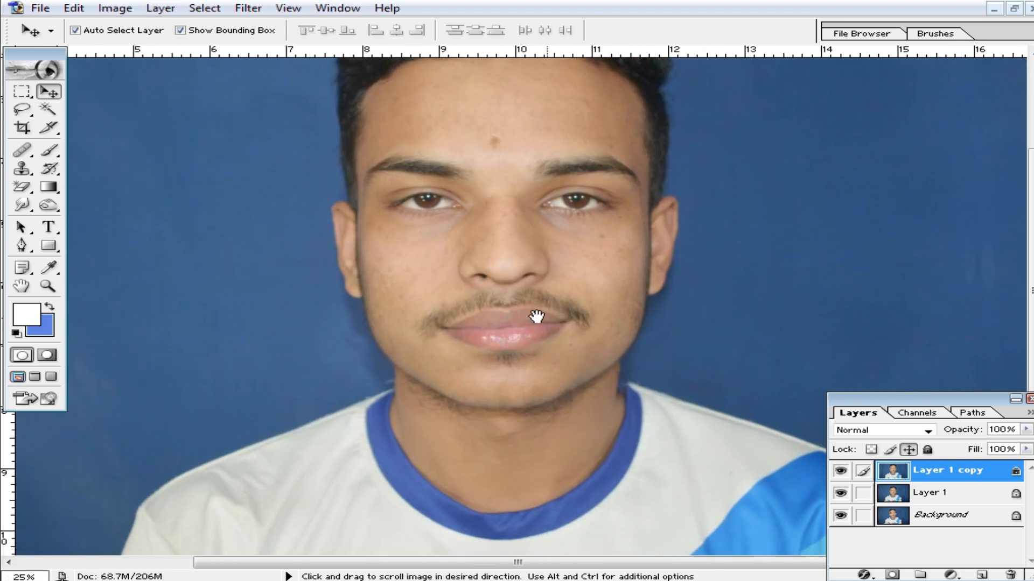
{"action": "left_click_drag", "start_coordinate": [543, 292], "coordinate": [544, 325]}
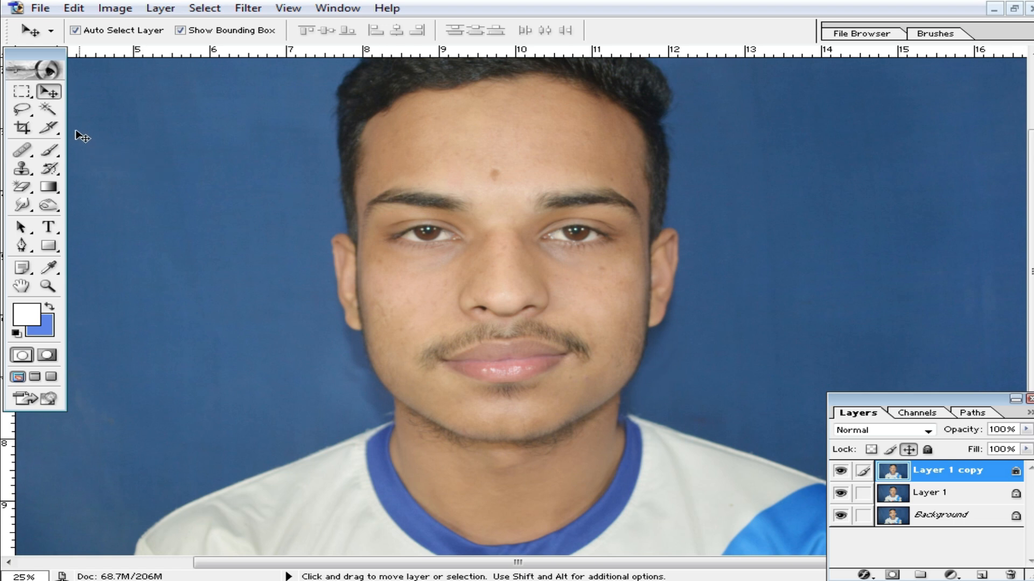
{"action": "left_click", "coordinate": [47, 111]}
{"action": "left_click", "coordinate": [536, 120]}
{"action": "left_click", "coordinate": [600, 143]}
{"action": "left_click", "coordinate": [620, 154]}
{"action": "left_click", "coordinate": [509, 188]}
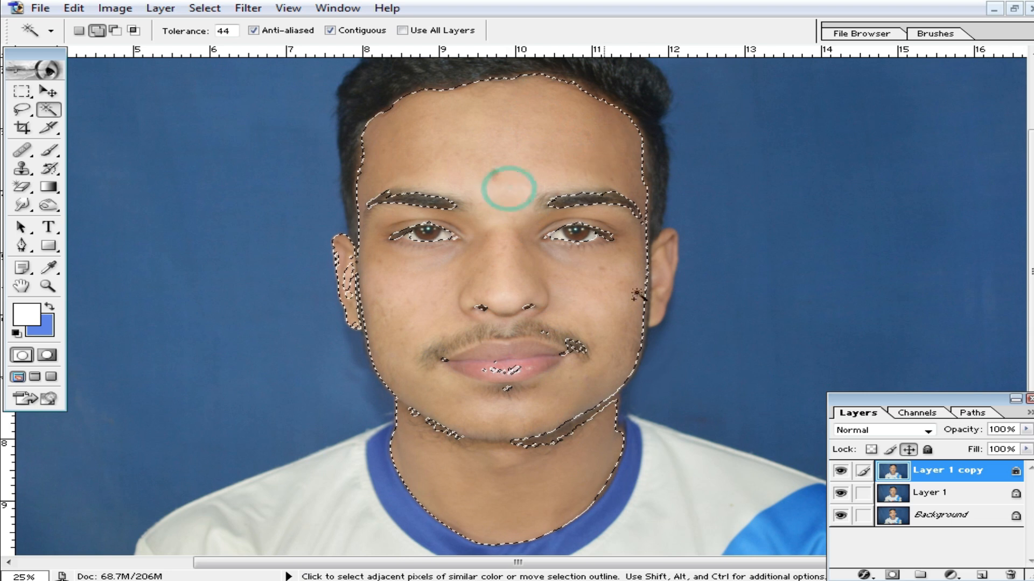
{"action": "left_click", "coordinate": [665, 280]}
{"action": "left_click", "coordinate": [341, 270]}
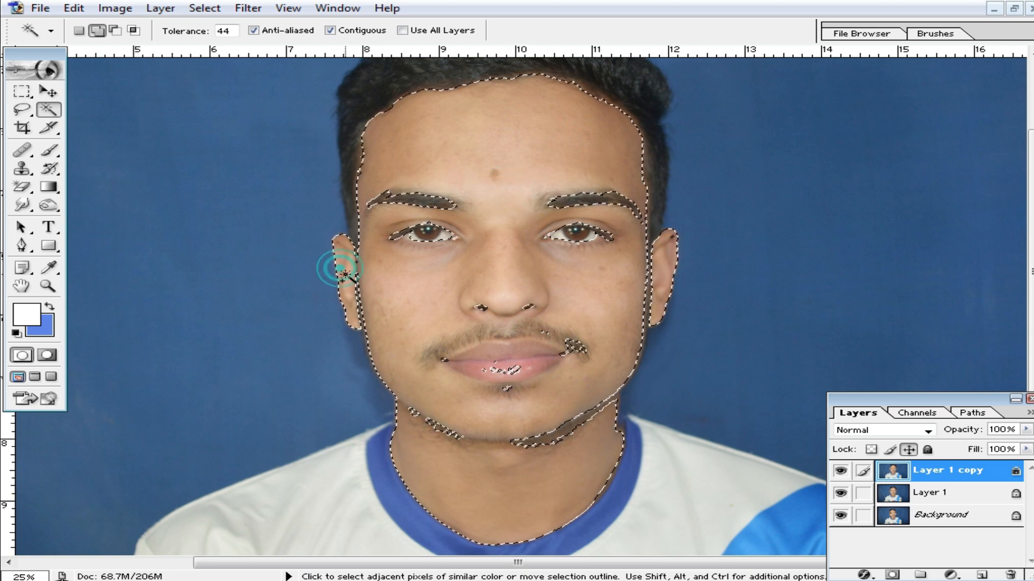
Step: Replace the selection with a fresh Magic Wand selection of the forehead and face in New selection mode
{"action": "left_click", "coordinate": [538, 470]}
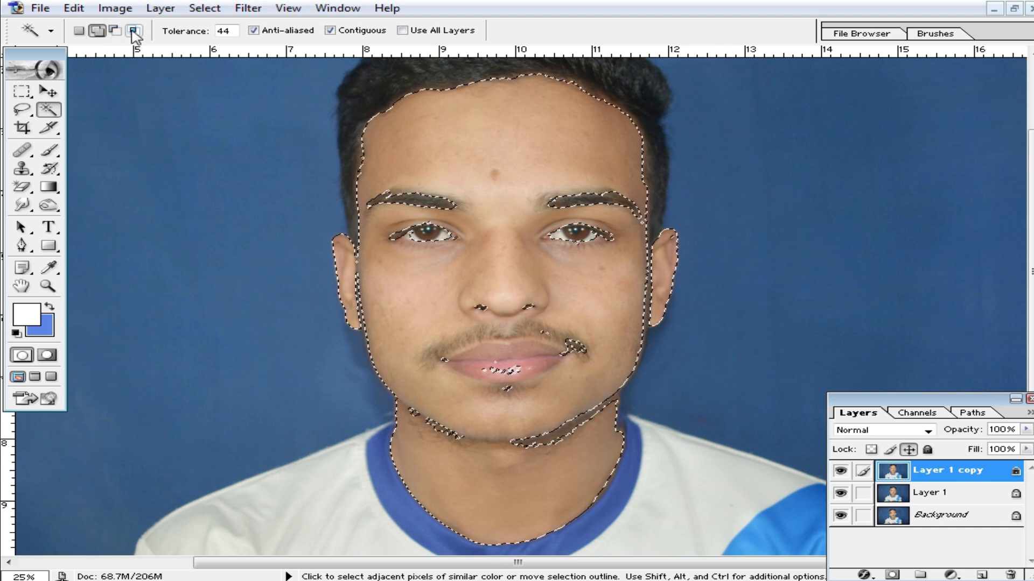
{"action": "left_click", "coordinate": [79, 33]}
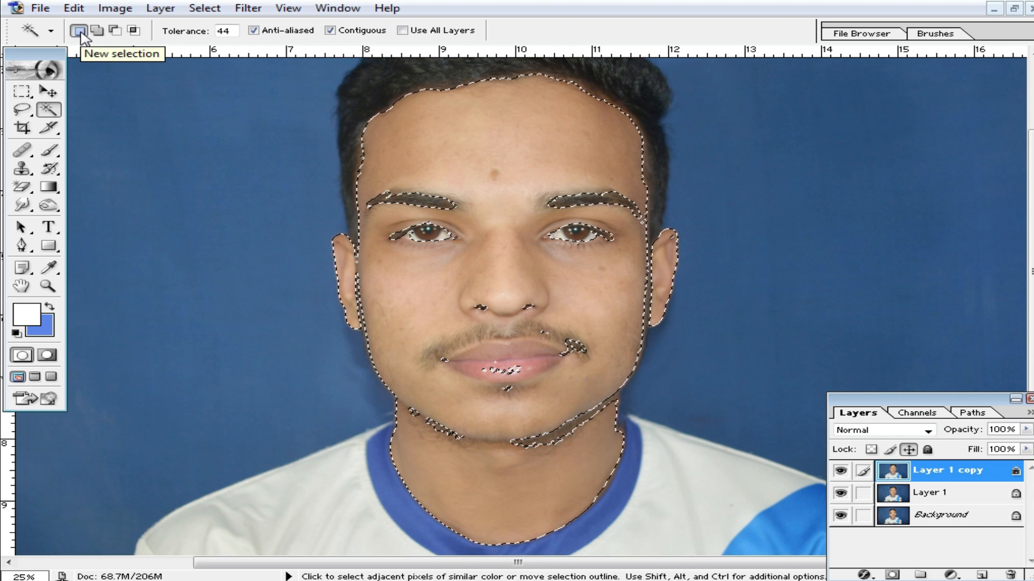
{"action": "left_click", "coordinate": [437, 154]}
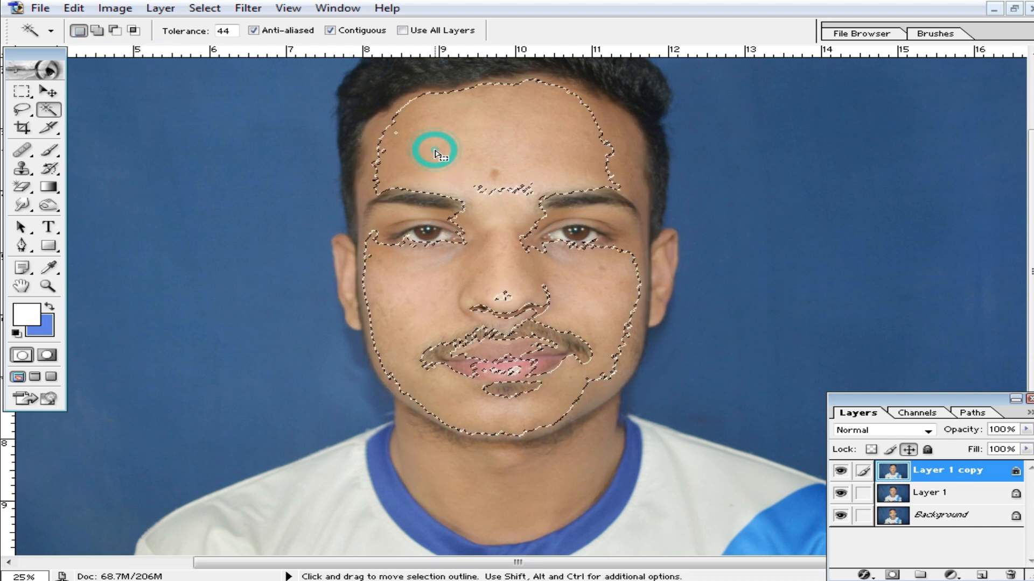
{"action": "left_click", "coordinate": [618, 133]}
{"action": "left_click", "coordinate": [491, 192]}
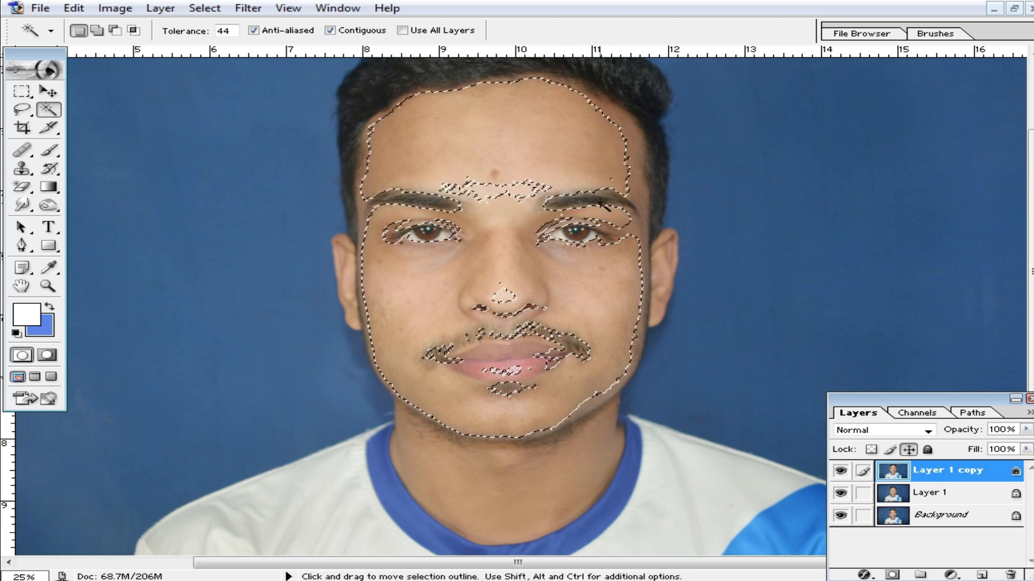
Step: Add the remaining forehead, lip highlights and ear area to the Magic Wand selection
{"action": "left_click", "coordinate": [97, 33]}
{"action": "left_click", "coordinate": [635, 158]}
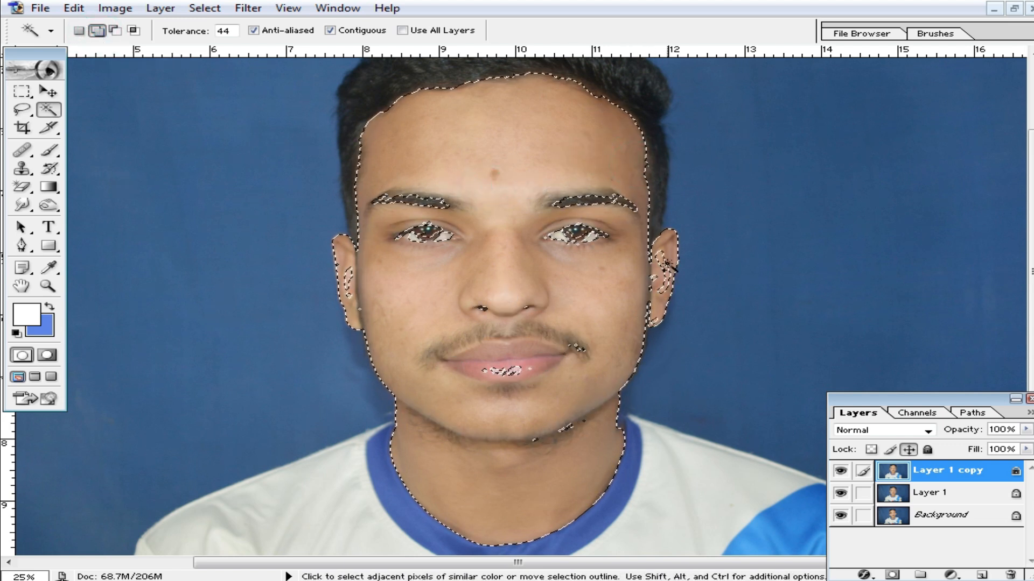
{"action": "left_click", "coordinate": [503, 364]}
{"action": "left_click", "coordinate": [353, 272]}
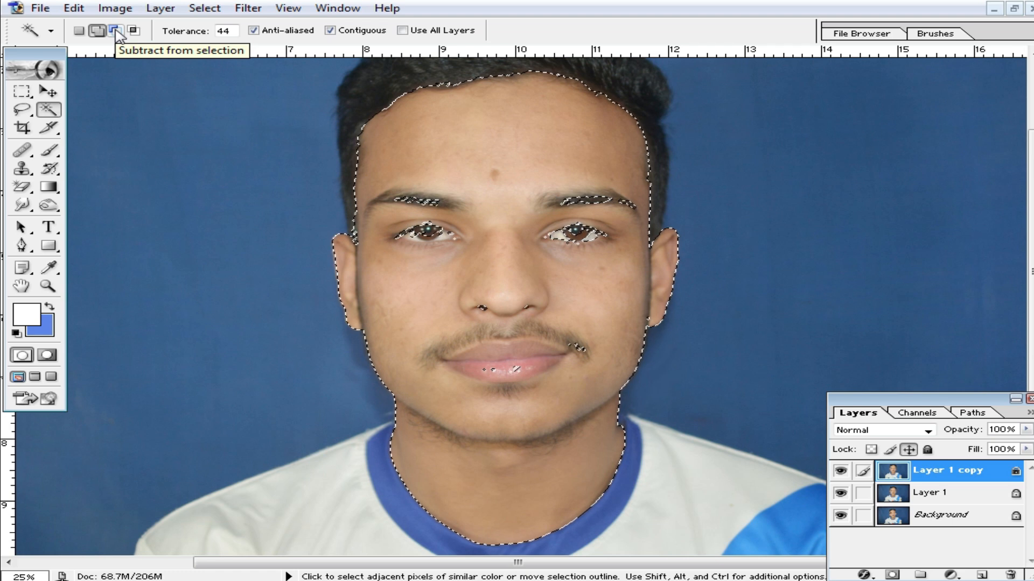
Step: Subtract the forehead and both eyebrows from the Magic Wand selection
{"action": "left_click", "coordinate": [115, 31]}
{"action": "left_click", "coordinate": [537, 132]}
{"action": "left_click", "coordinate": [619, 119]}
{"action": "left_click", "coordinate": [584, 198]}
{"action": "left_click", "coordinate": [423, 202]}
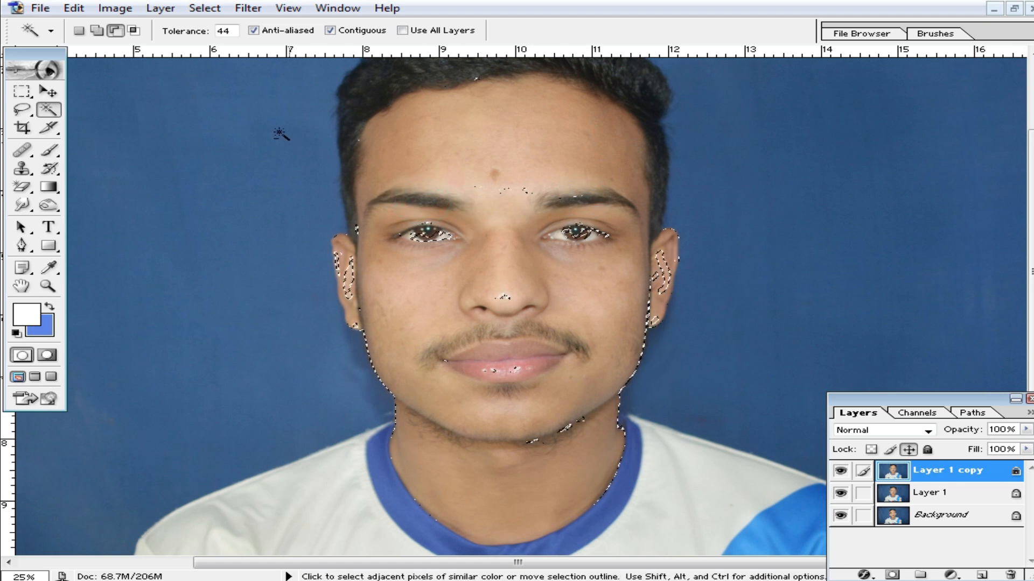
Step: Clear the selection and reselect the face, neck and ear skin with the Magic Wand in Add to selection mode
{"action": "left_click", "coordinate": [97, 31]}
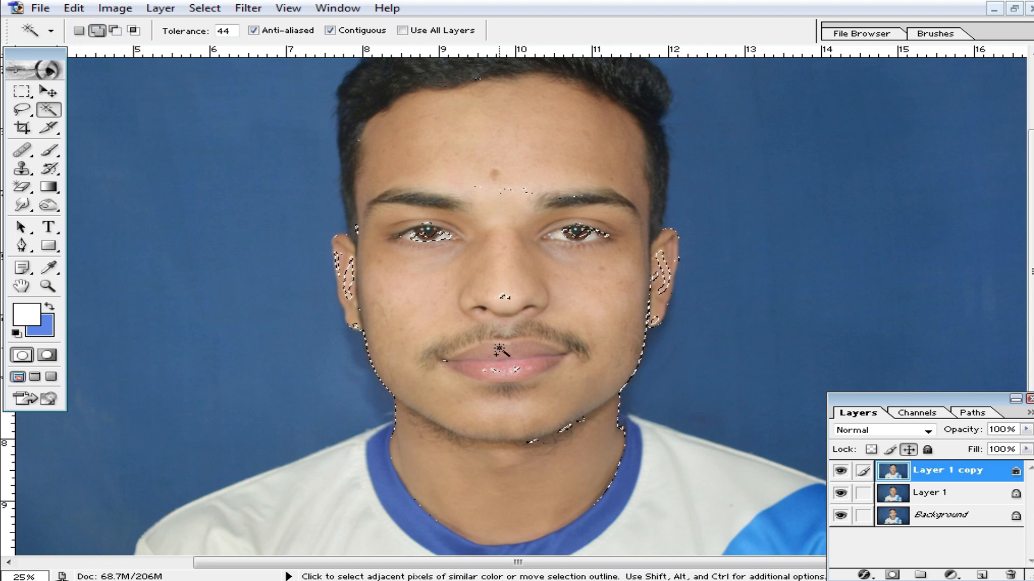
{"action": "key", "text": "ctrl+d"}
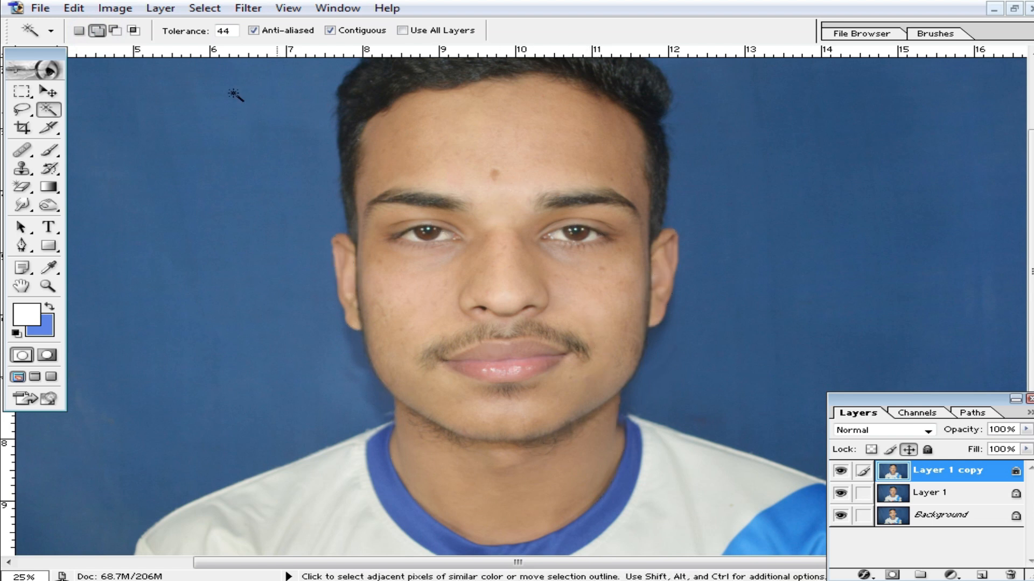
{"action": "left_click", "coordinate": [620, 154]}
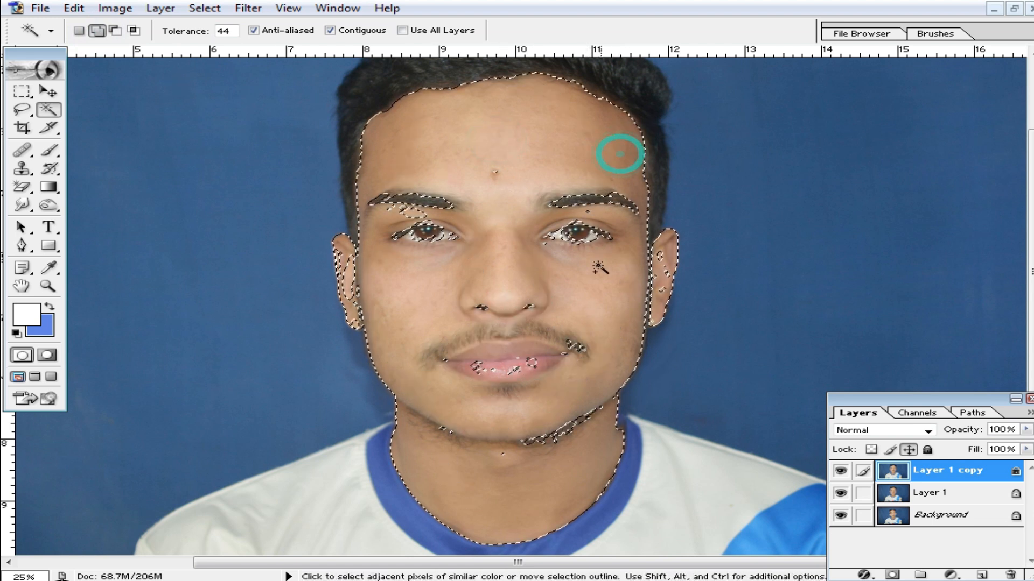
{"action": "left_click", "coordinate": [659, 263]}
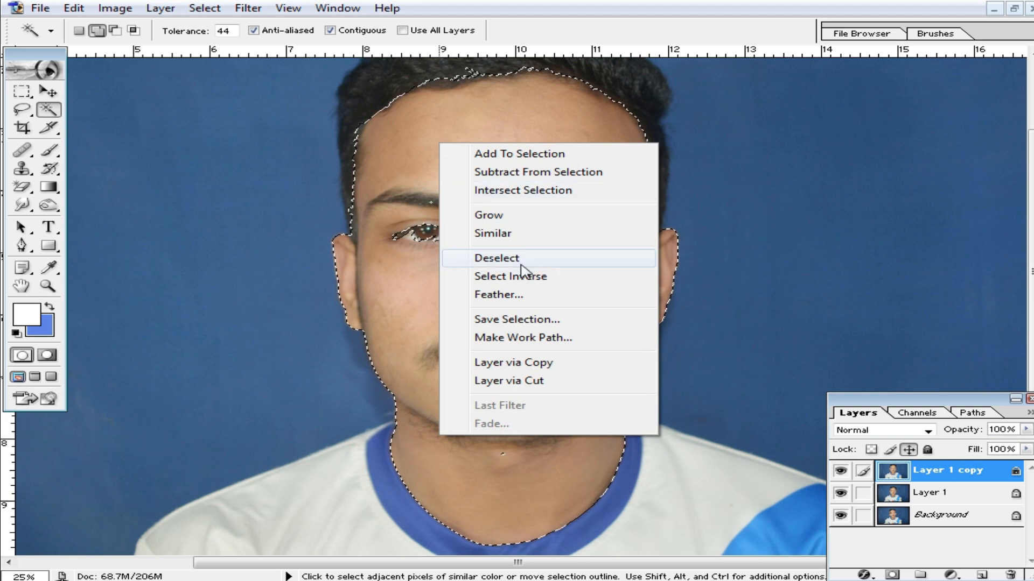
Step: Feather the skin selection by 10 pixels, applying the feather twice
{"action": "left_click", "coordinate": [519, 296]}
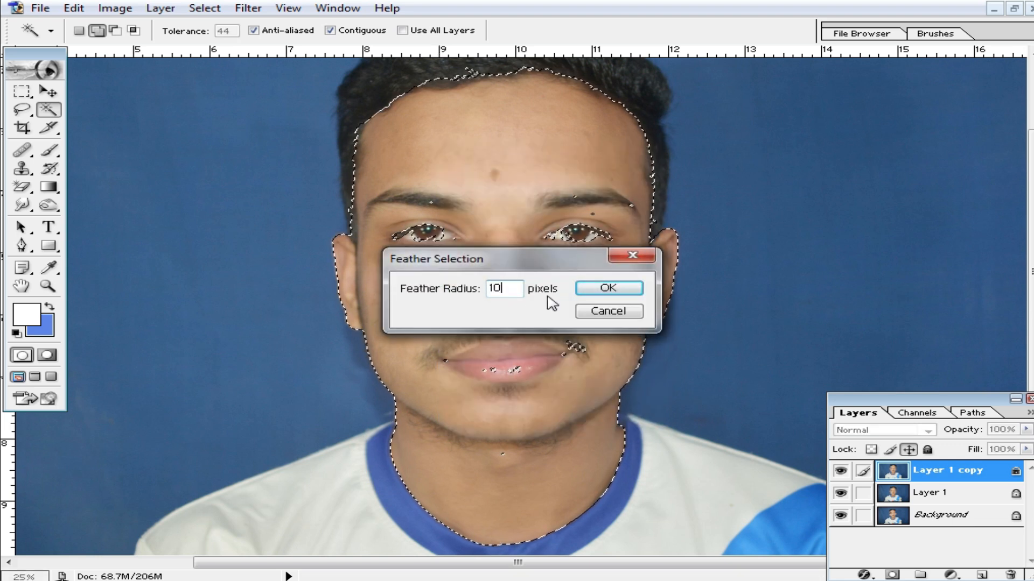
{"action": "type", "text": "10"}
{"action": "key", "text": "Return"}
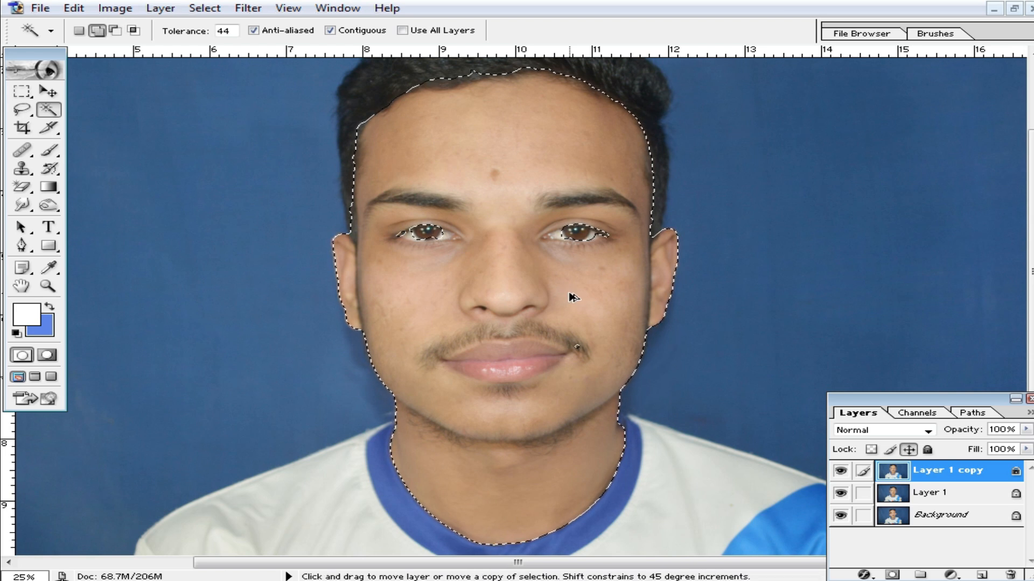
{"action": "key", "text": "ctrl+alt+d"}
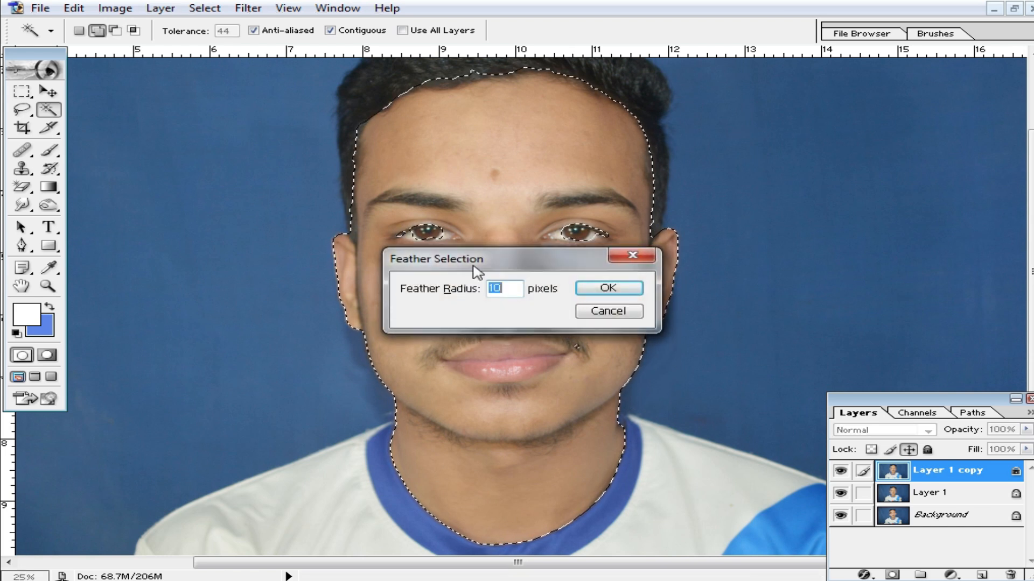
{"action": "left_click", "coordinate": [628, 293]}
Step: Brighten the selected skin with Curves, raising the RGB curve's midpoint to input 106, output 138
{"action": "left_click", "coordinate": [551, 275], "text": "ctrl"}
{"action": "scroll", "coordinate": [574, 314], "scroll_direction": "down", "scroll_amount": 2}
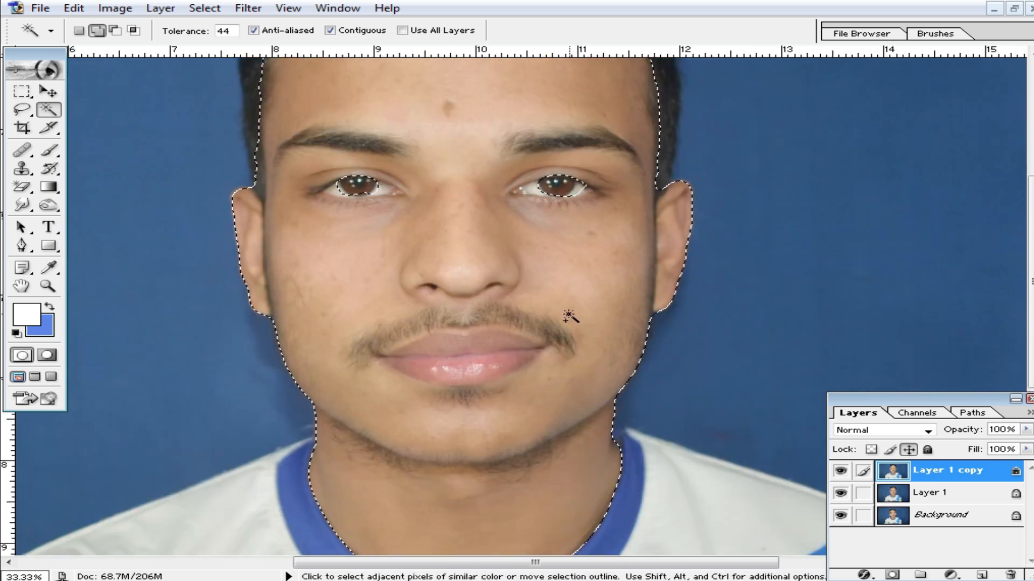
{"action": "scroll", "coordinate": [570, 317], "scroll_direction": "down", "scroll_amount": 1}
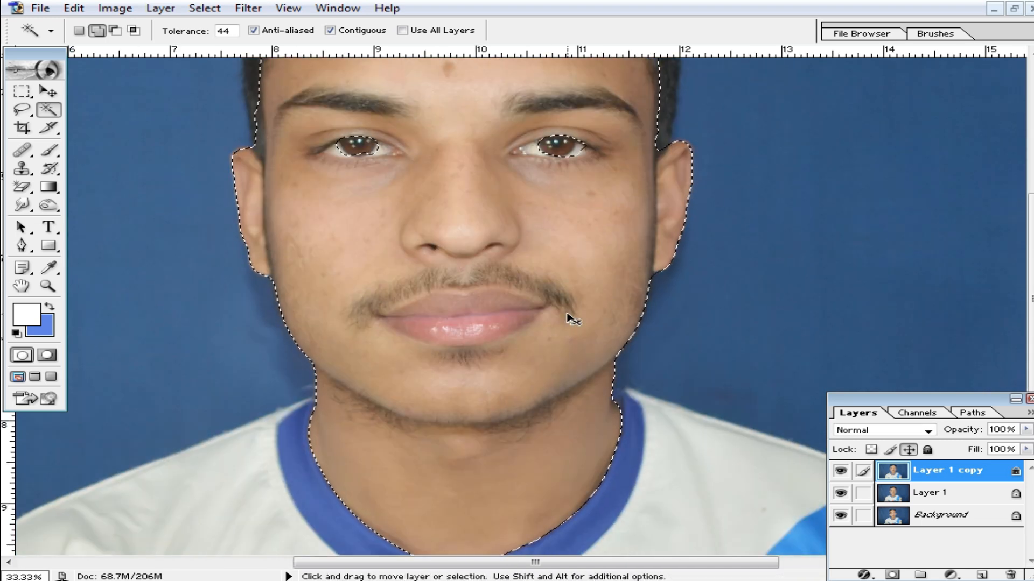
{"action": "key", "text": "ctrl+m"}
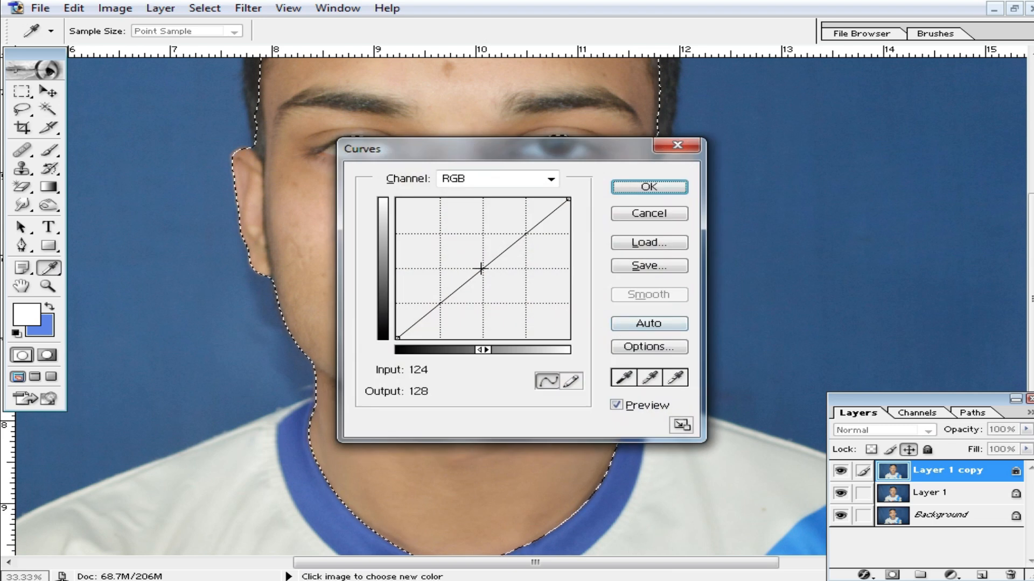
{"action": "left_click_drag", "start_coordinate": [480, 268], "coordinate": [468, 262]}
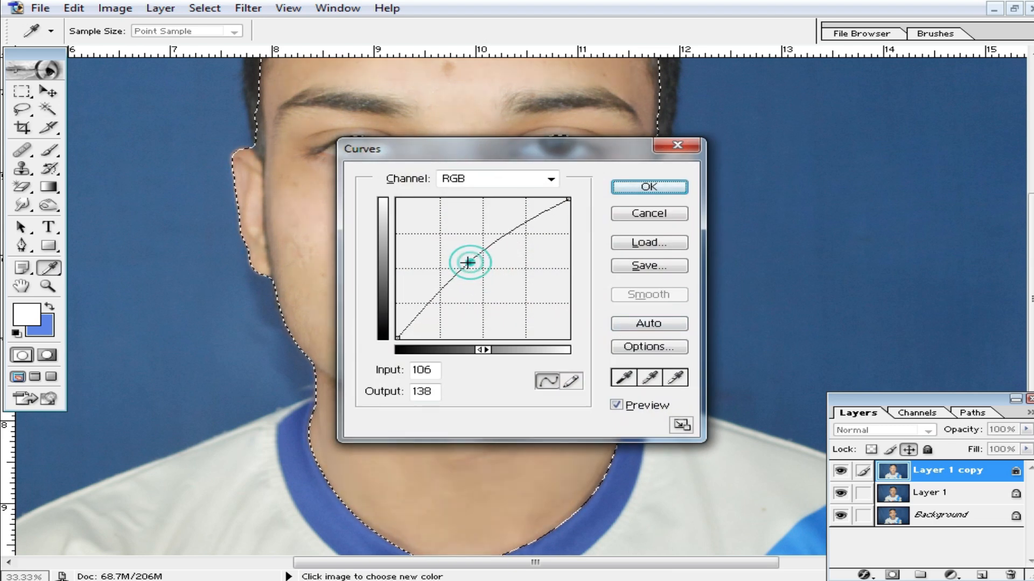
{"action": "left_click", "coordinate": [649, 187]}
{"action": "key", "text": "w"}
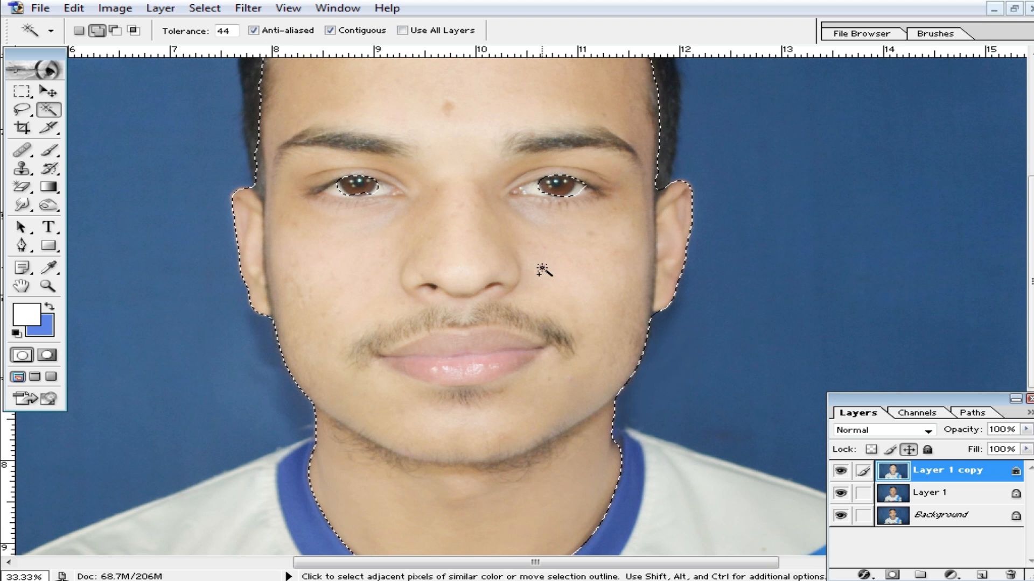
Step: Set up the Brush Tool with a 155 px diameter and sample the cheek's skin tone as the foreground colour
{"action": "left_click", "coordinate": [48, 151]}
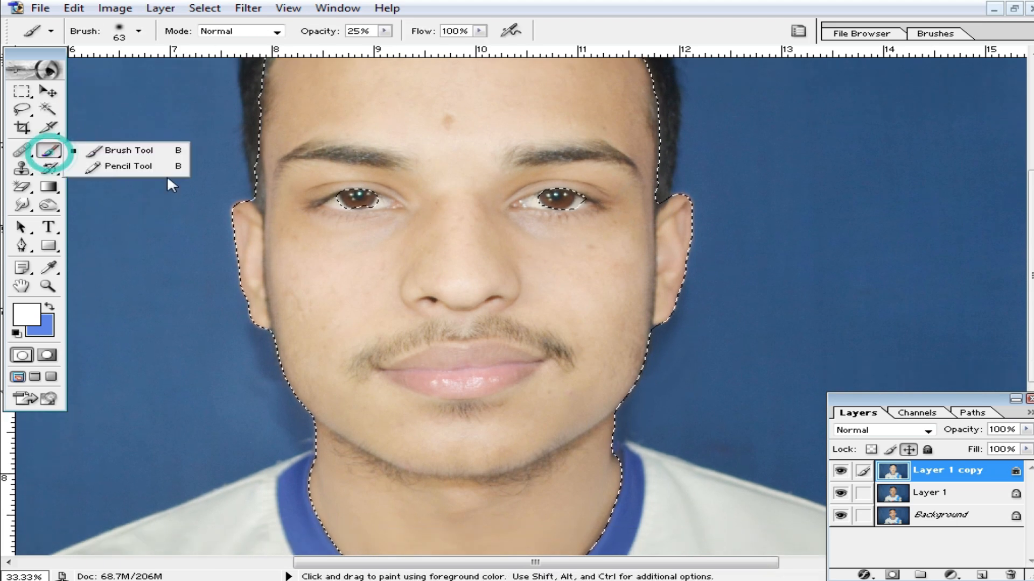
{"action": "left_click", "coordinate": [129, 150]}
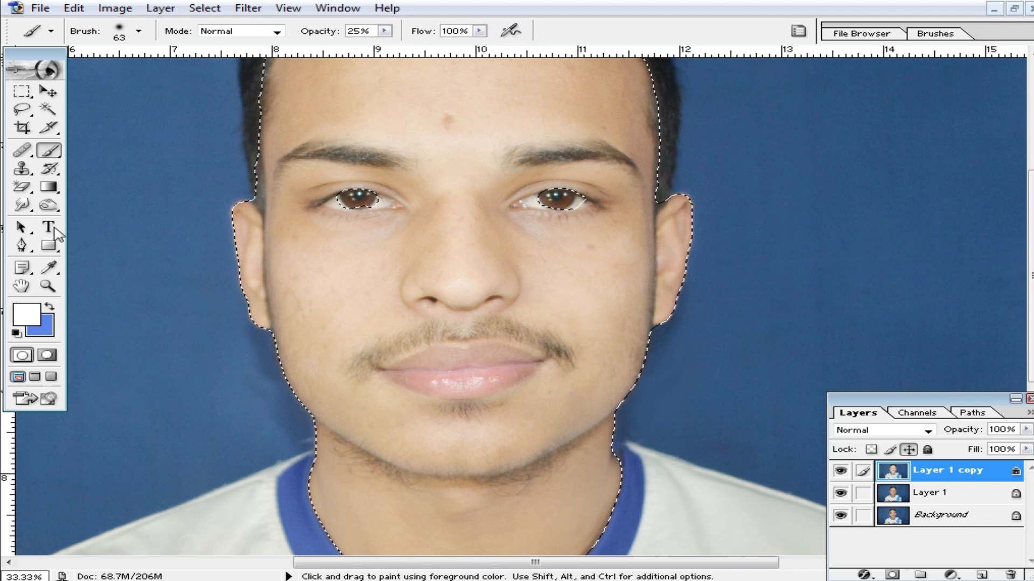
{"action": "right_click", "coordinate": [606, 285]}
{"action": "left_click_drag", "start_coordinate": [747, 316], "coordinate": [752, 315]}
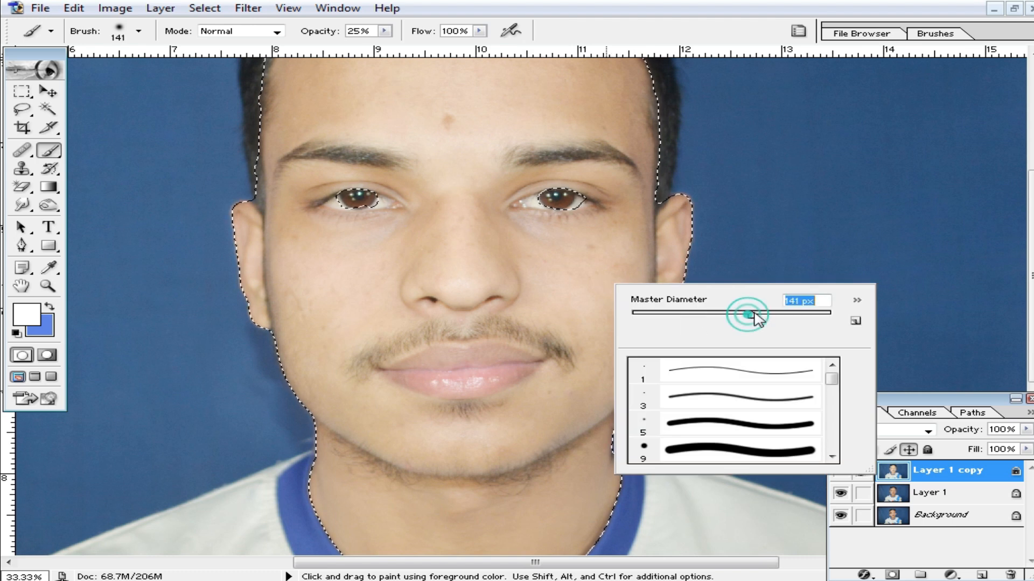
{"action": "left_click", "coordinate": [598, 296], "text": "alt"}
{"action": "right_click", "coordinate": [597, 296]}
{"action": "left_click", "coordinate": [761, 327]}
{"action": "left_click", "coordinate": [597, 293], "text": "alt"}
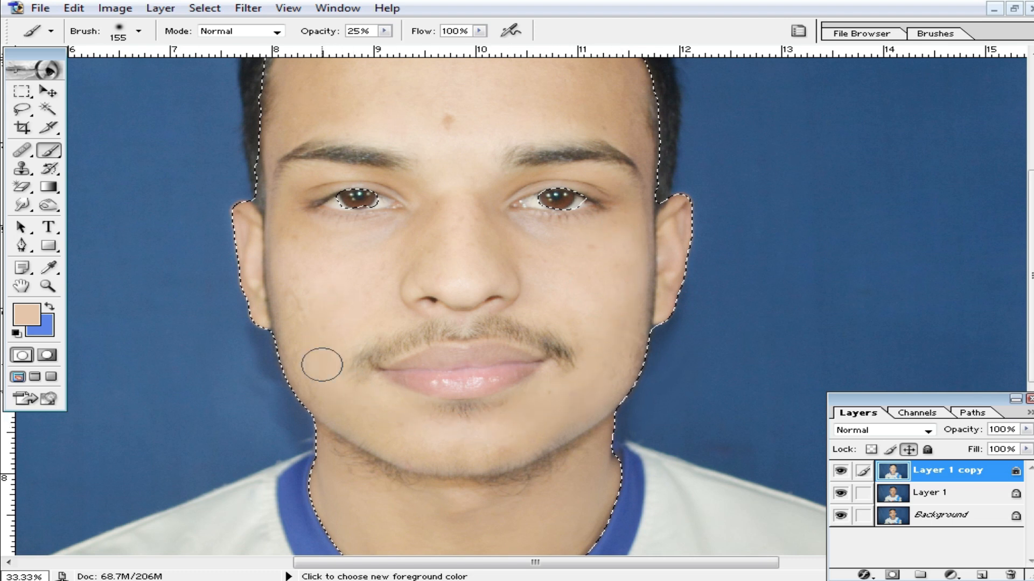
Step: Paint the sampled skin tone over the cheeks, nose and eye surroundings, enlarging the brush to 176 px
{"action": "left_click", "coordinate": [282, 213]}
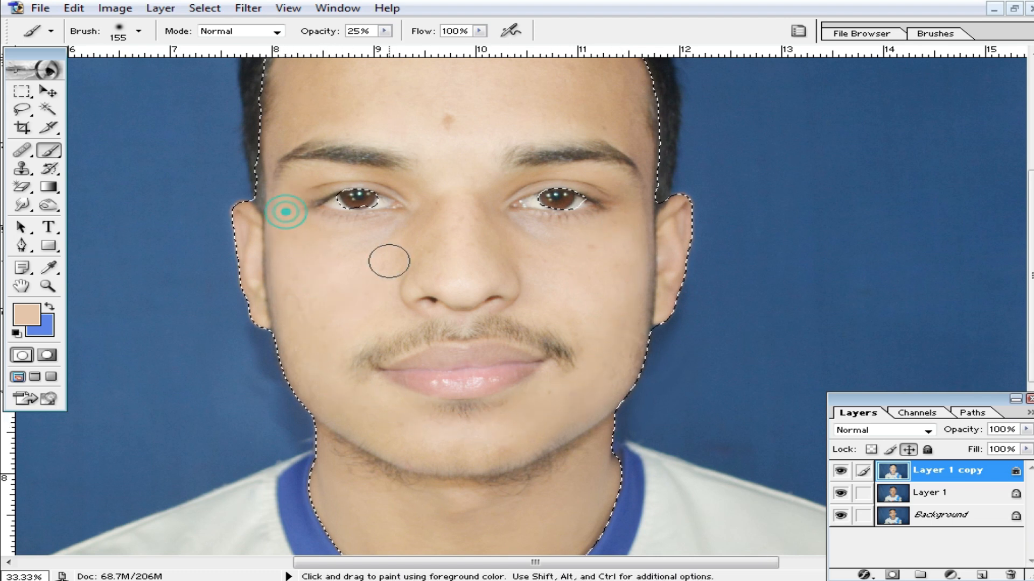
{"action": "right_click", "coordinate": [418, 231]}
{"action": "left_click_drag", "start_coordinate": [574, 270], "coordinate": [580, 269]}
{"action": "left_click", "coordinate": [439, 187]}
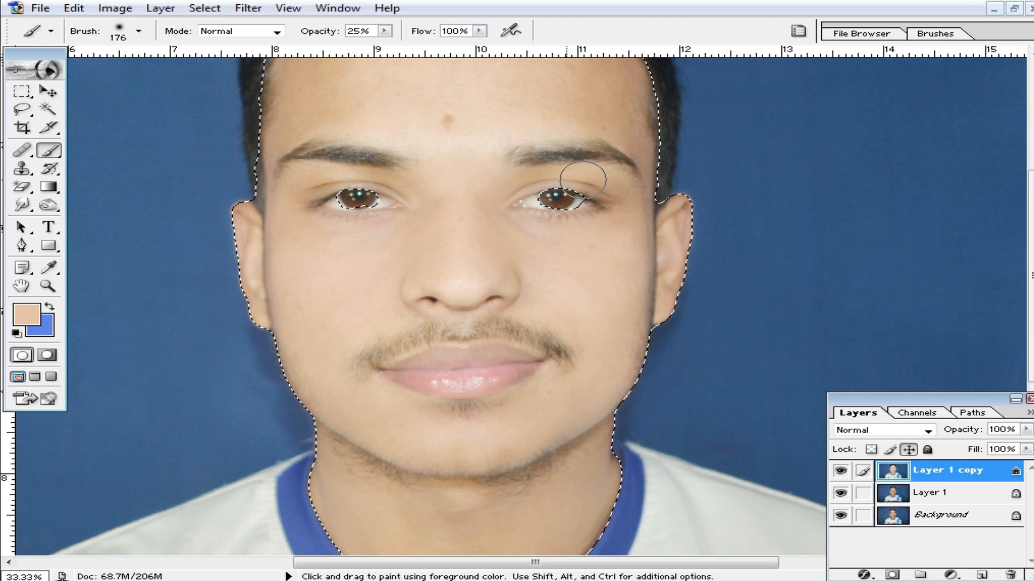
Step: Paint the sampled skin tone over the forehead to even out its shading and soften the mole
{"action": "scroll", "coordinate": [570, 196], "scroll_direction": "up", "scroll_amount": 3}
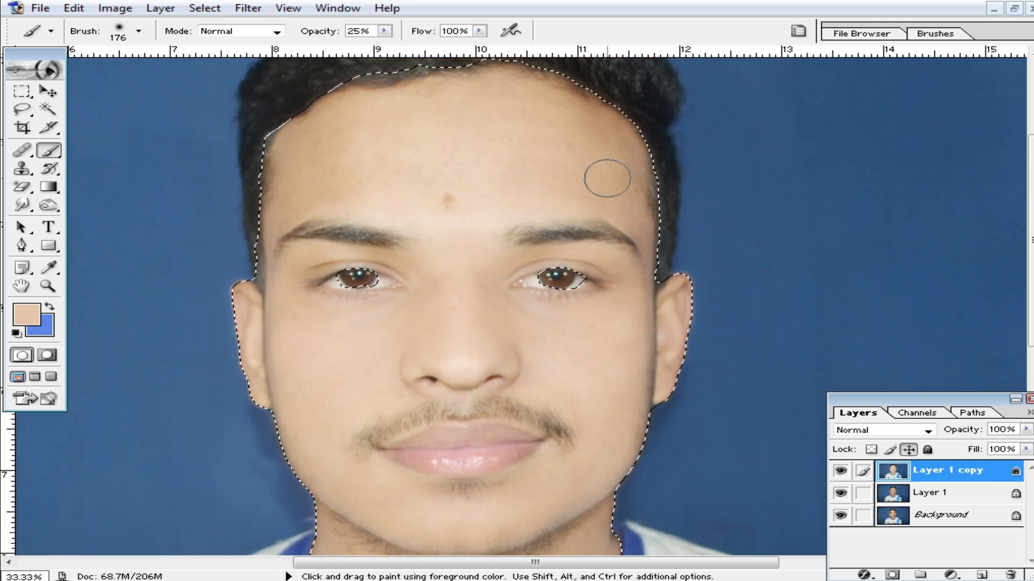
{"action": "left_click", "coordinate": [340, 125]}
{"action": "left_click", "coordinate": [434, 204]}
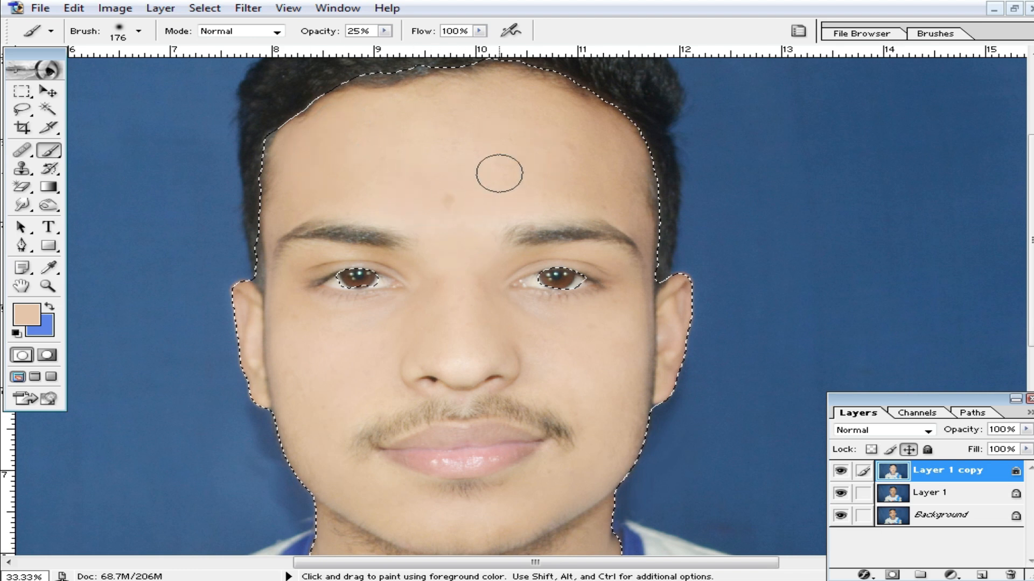
Step: Paint the sampled skin tone over the lower face, neck and side of the face
{"action": "scroll", "coordinate": [414, 331], "scroll_direction": "down", "scroll_amount": 1}
{"action": "scroll", "coordinate": [414, 332], "scroll_direction": "down", "scroll_amount": 5}
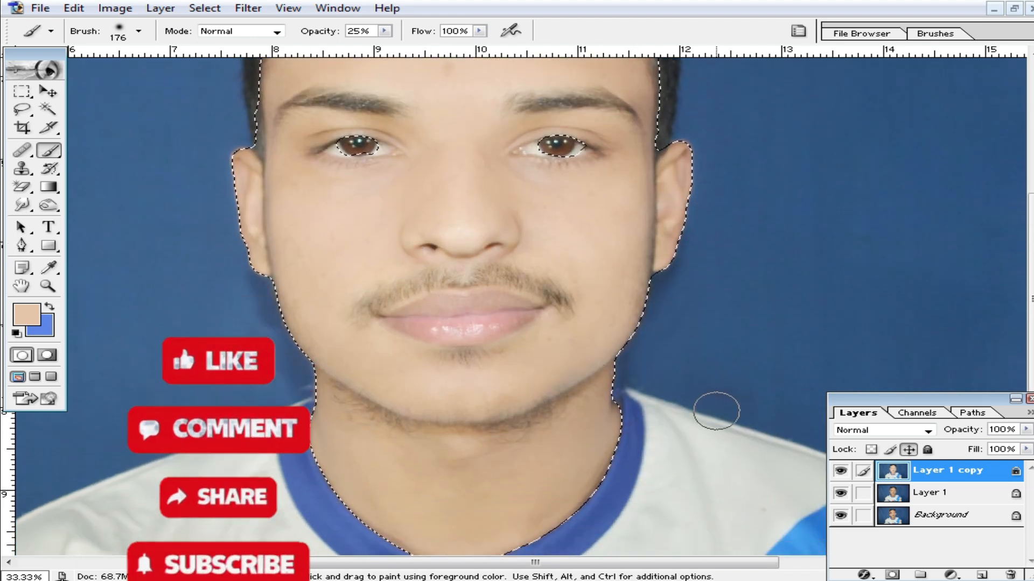
{"action": "left_click", "coordinate": [606, 307]}
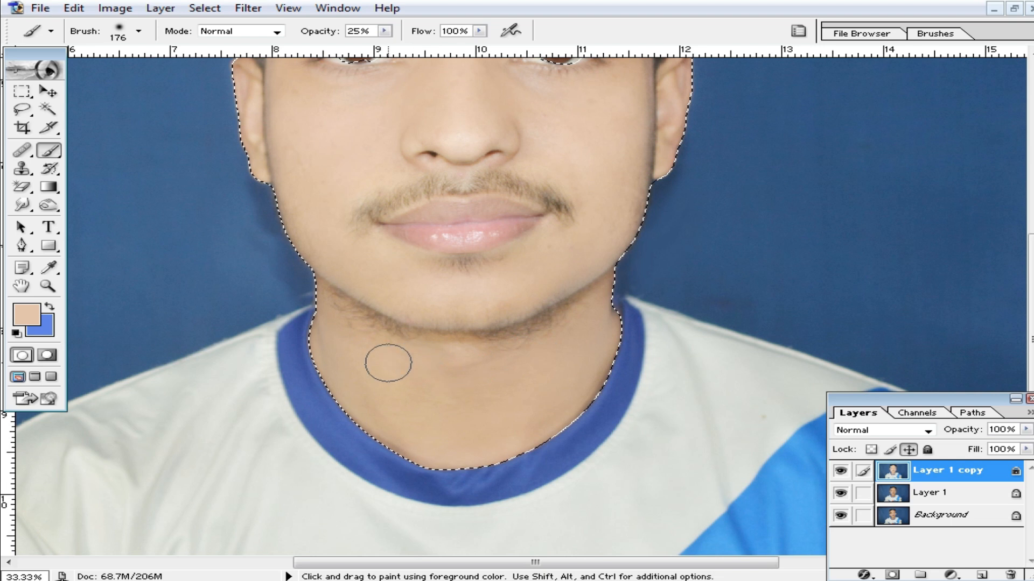
{"action": "left_click", "coordinate": [500, 420]}
{"action": "scroll", "coordinate": [463, 388], "scroll_direction": "up", "scroll_amount": 4}
{"action": "left_click", "coordinate": [282, 242]}
Step: Switch to the Rectangular Marquee tool and clear the skin selection
{"action": "left_click", "coordinate": [30, 93]}
{"action": "left_click", "coordinate": [600, 253]}
{"action": "left_click", "coordinate": [612, 364], "text": "alt"}
{"action": "left_click_drag", "start_coordinate": [586, 382], "coordinate": [633, 346]}
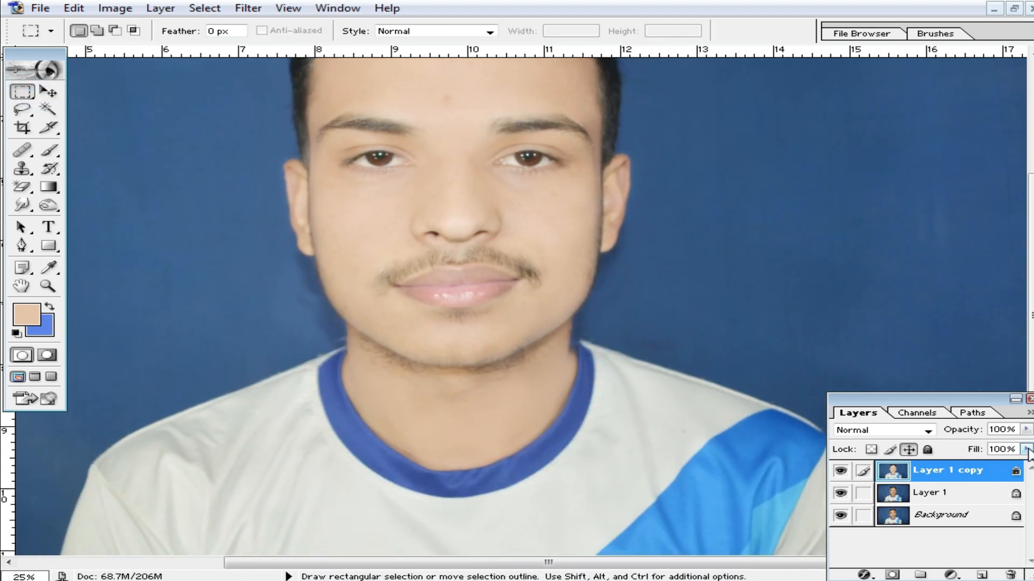
Step: Set the fill of Layer 1 copy to 69%
{"action": "left_click", "coordinate": [1027, 450]}
{"action": "left_click_drag", "start_coordinate": [1025, 466], "coordinate": [996, 468]}
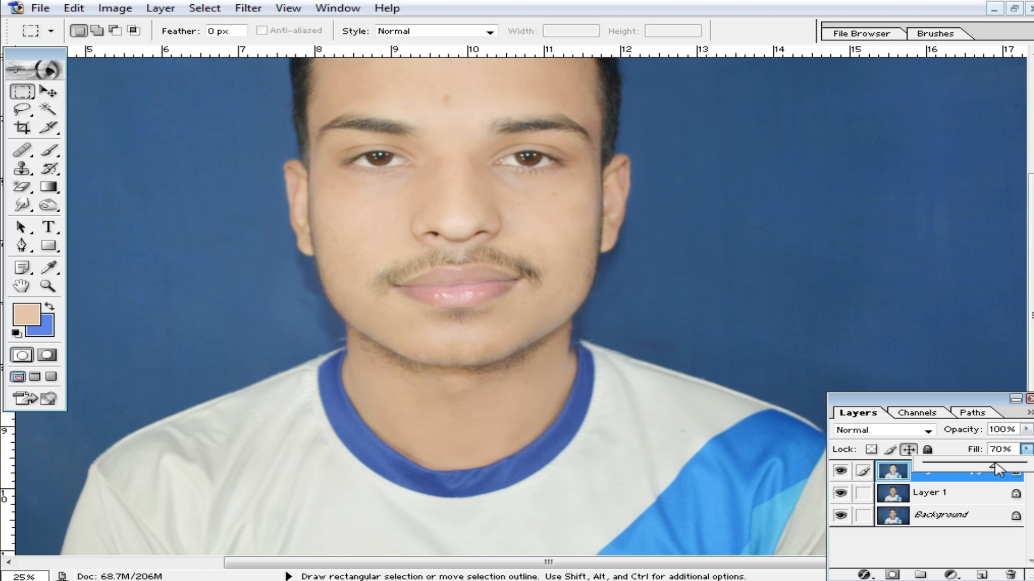
{"action": "scroll", "coordinate": [461, 340], "scroll_direction": "up", "scroll_amount": 1}
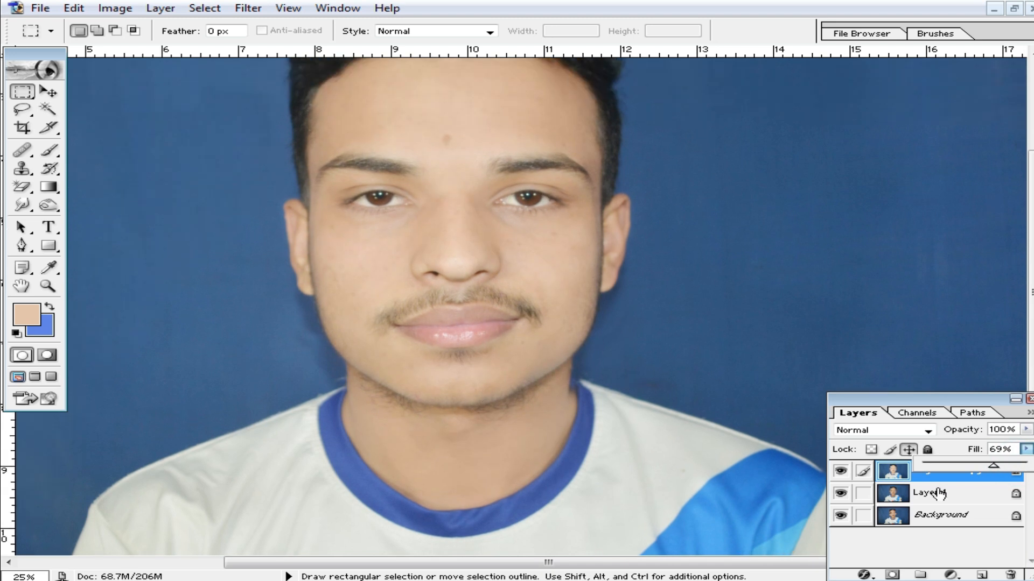
{"action": "left_click", "coordinate": [740, 305]}
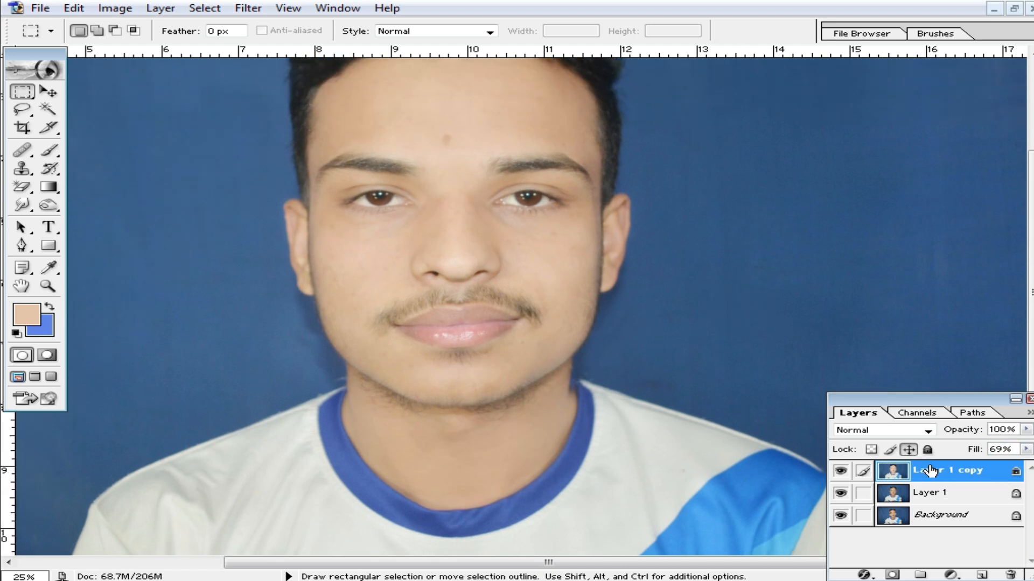
Step: Apply the Noiseware Professional filter to Layer 1 copy with the luminance and color noise levels at +20
{"action": "left_click", "coordinate": [249, 10]}
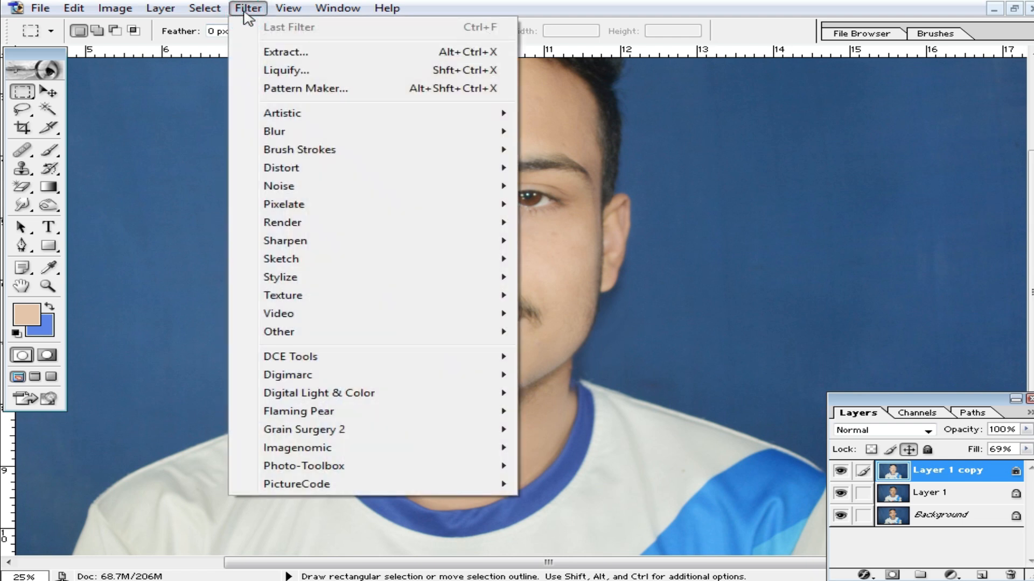
{"action": "mouse_move", "coordinate": [326, 451]}
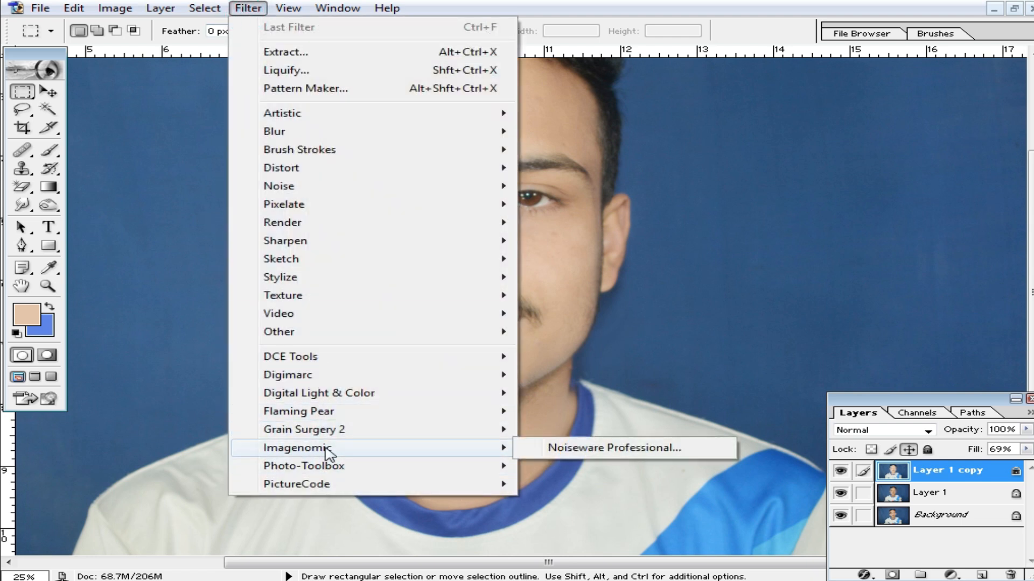
{"action": "left_click", "coordinate": [539, 449]}
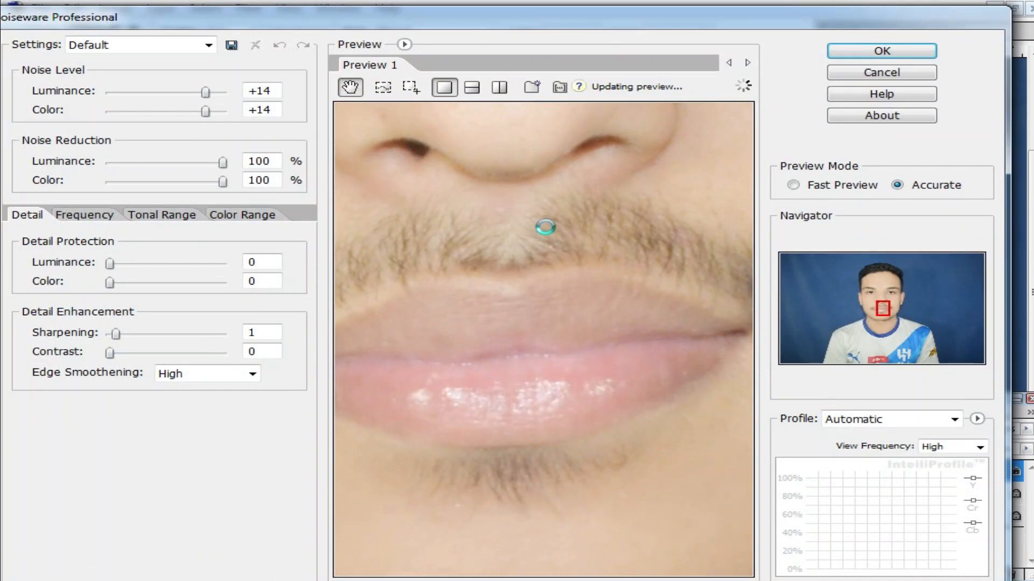
{"action": "left_click_drag", "start_coordinate": [515, 174], "coordinate": [524, 320]}
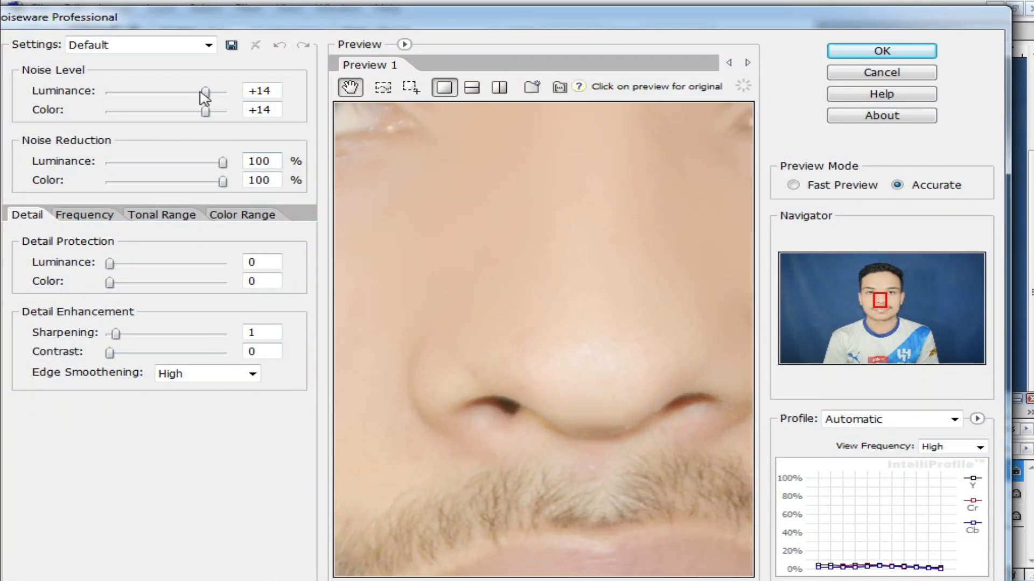
{"action": "left_click_drag", "start_coordinate": [206, 92], "coordinate": [222, 111]}
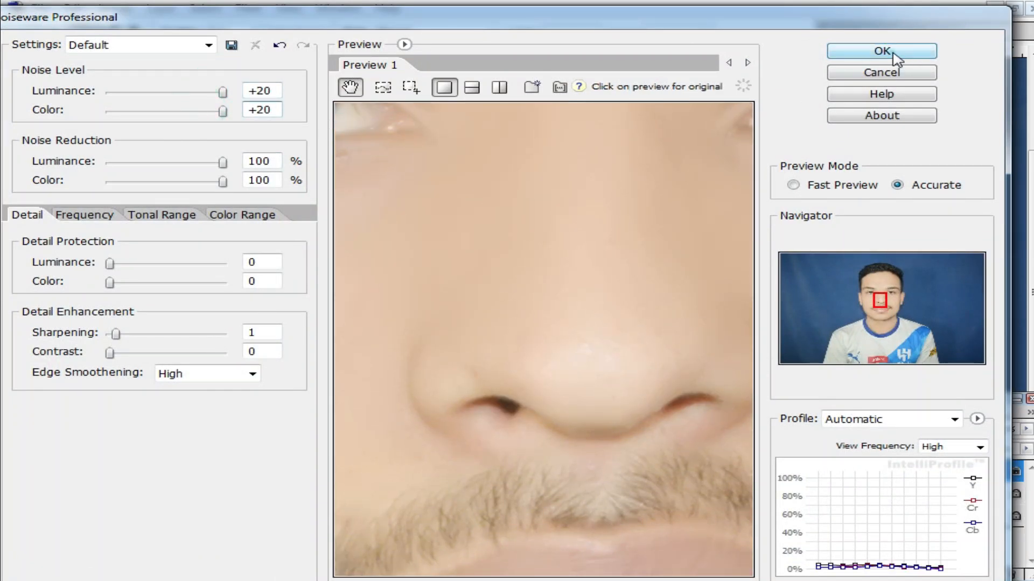
{"action": "left_click", "coordinate": [919, 51]}
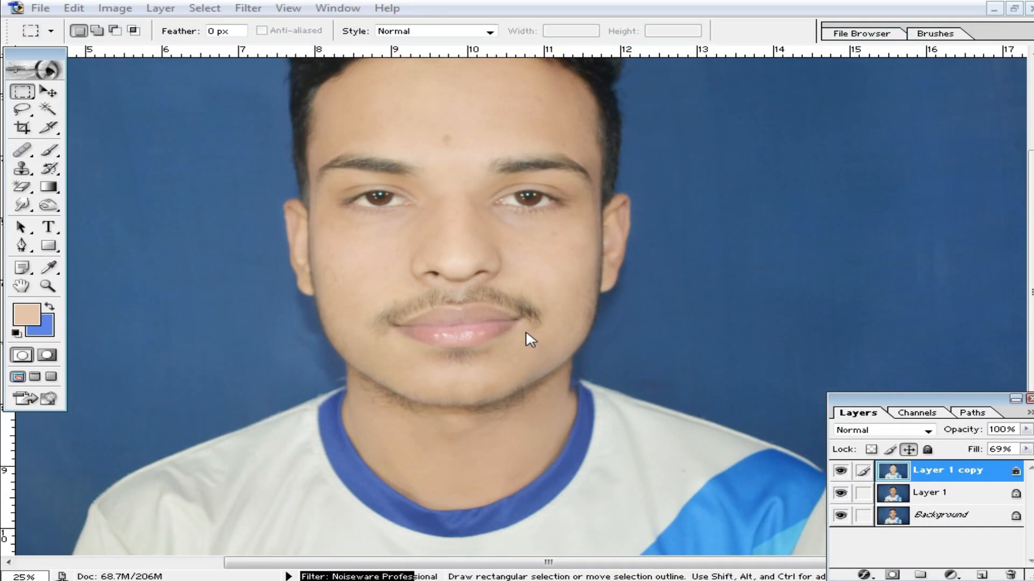
Step: Merge Layer 1 copy down into Layer 1
{"action": "key", "text": "z"}
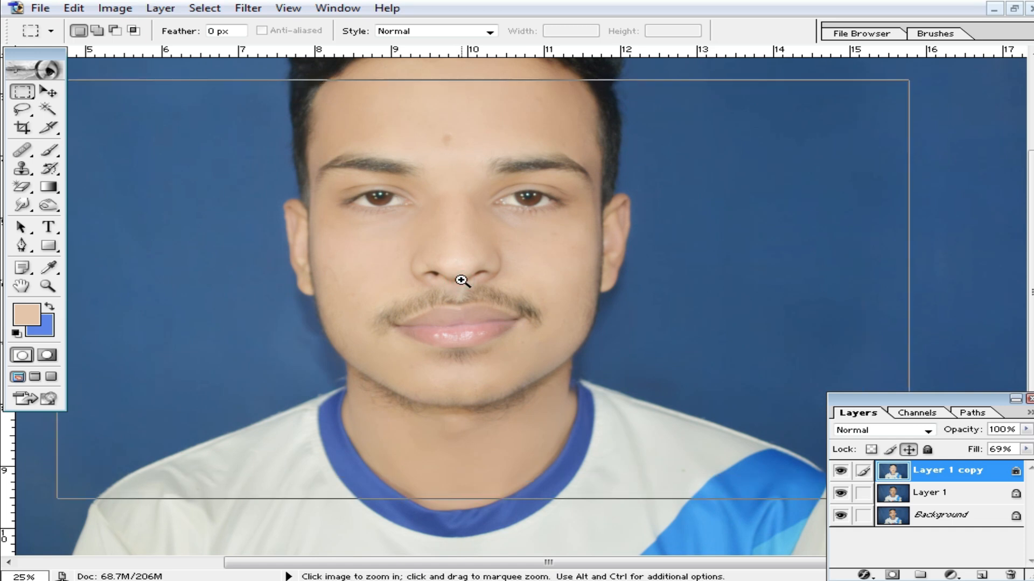
{"action": "left_click", "coordinate": [506, 294]}
{"action": "left_click", "coordinate": [624, 331], "text": "alt"}
{"action": "left_click", "coordinate": [624, 330], "text": "alt"}
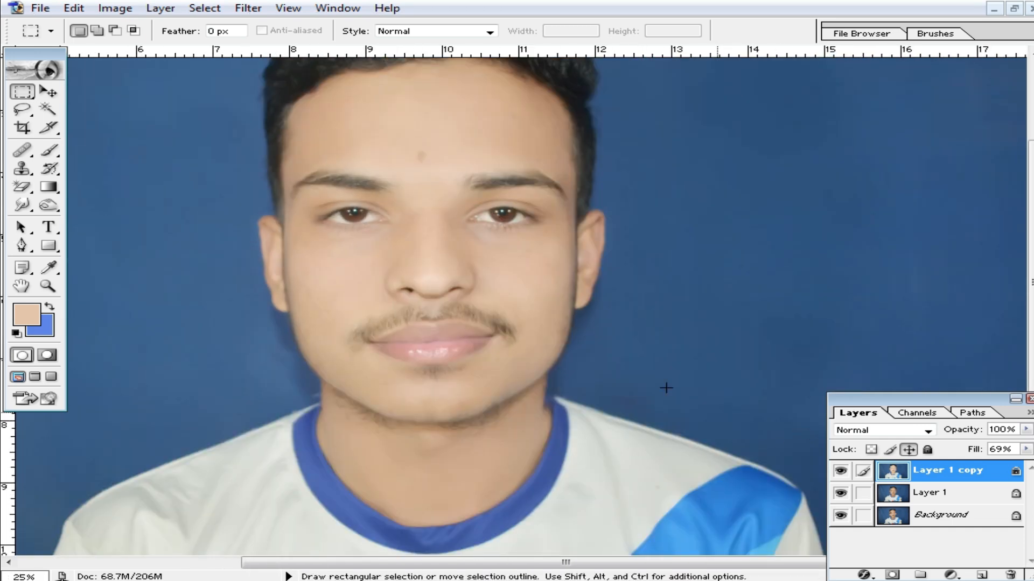
{"action": "left_click", "coordinate": [460, 424], "text": "alt"}
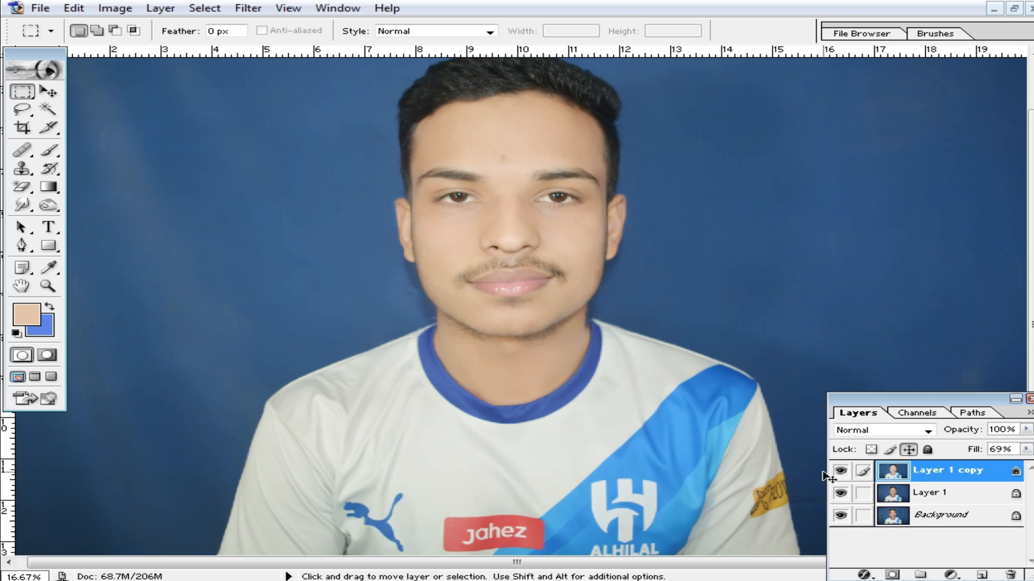
{"action": "key", "text": "ctrl+e"}
Step: Compare the portrait with and without the retouched Layer 1, and examine the smoothed facial skin up close
{"action": "left_click", "coordinate": [841, 472]}
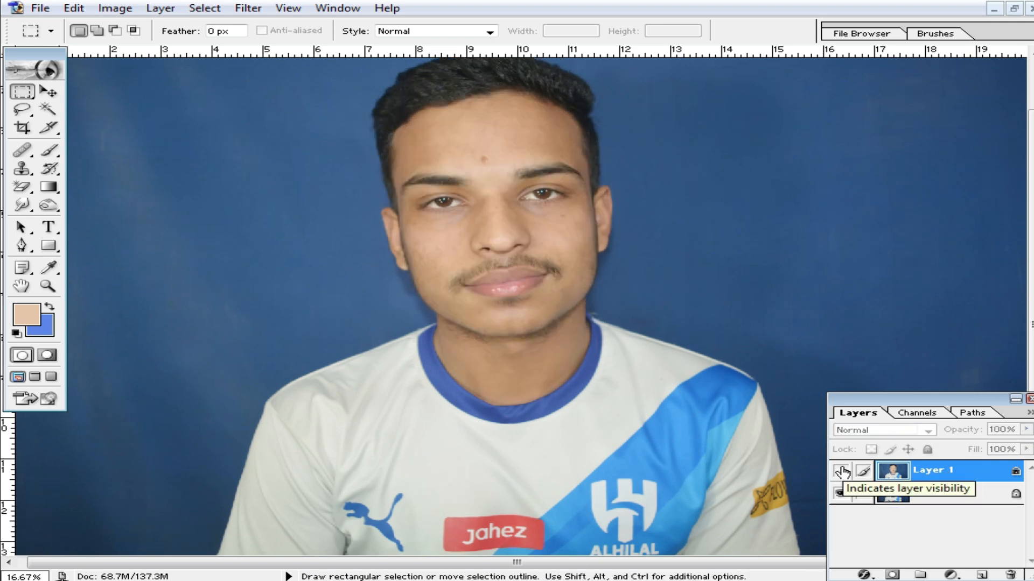
{"action": "left_click", "coordinate": [841, 472]}
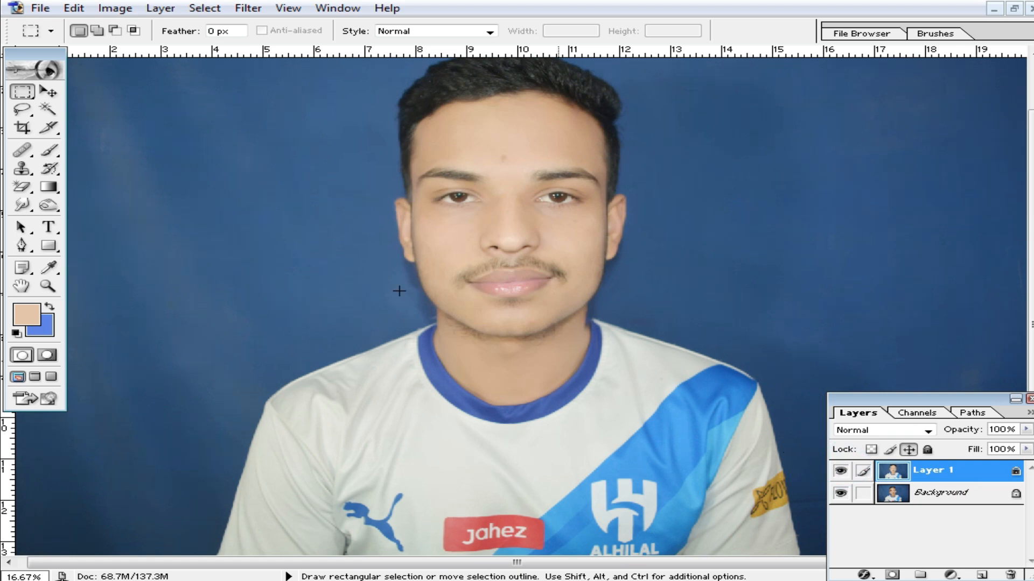
{"action": "scroll", "coordinate": [455, 260], "scroll_direction": "up", "scroll_amount": 2}
{"action": "left_click", "coordinate": [603, 358], "text": "alt"}
{"action": "key", "text": "ctrl+0"}
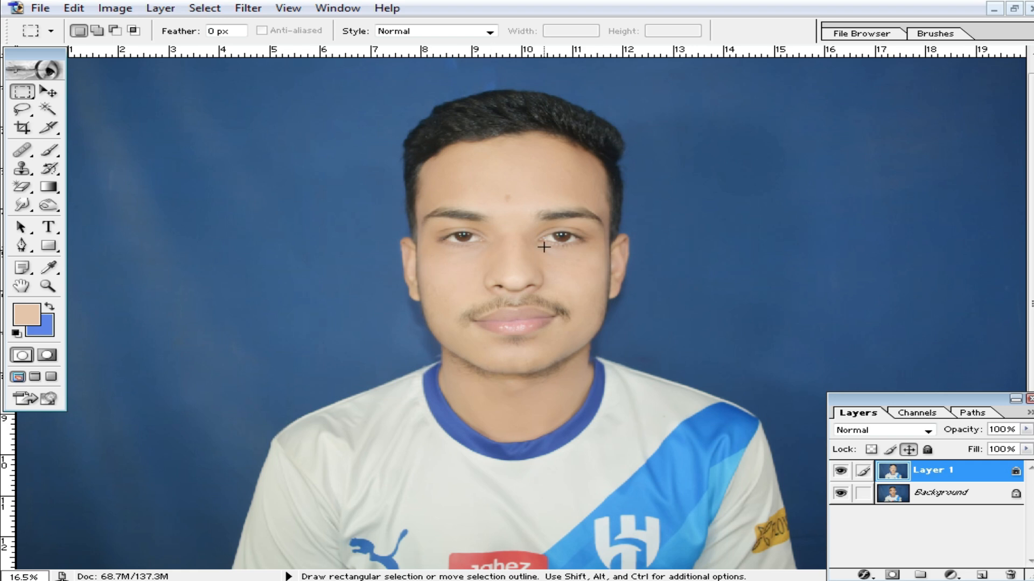
{"action": "key", "text": "ctrl+space"}
{"action": "left_click", "coordinate": [505, 307]}
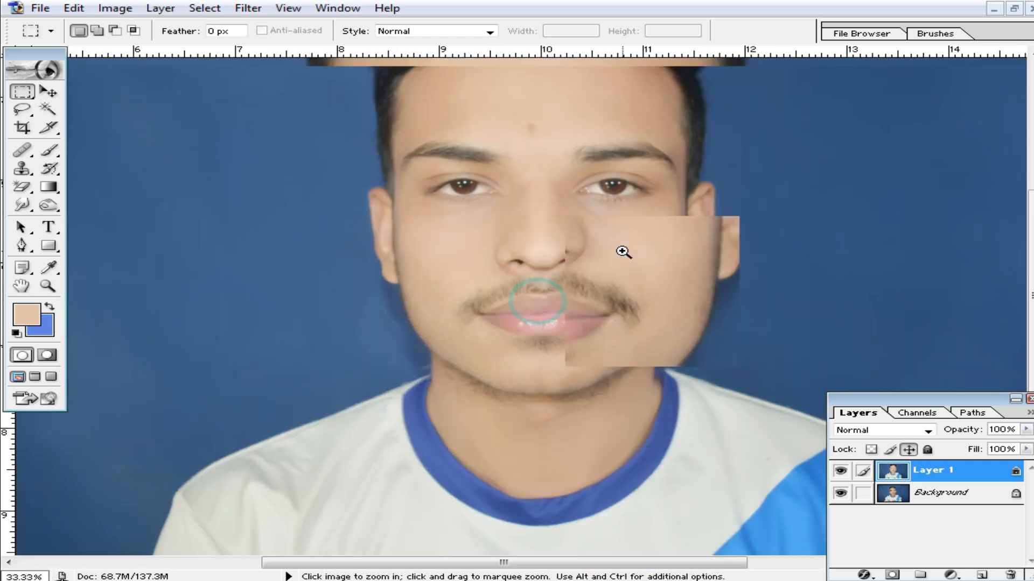
{"action": "left_click", "coordinate": [526, 265]}
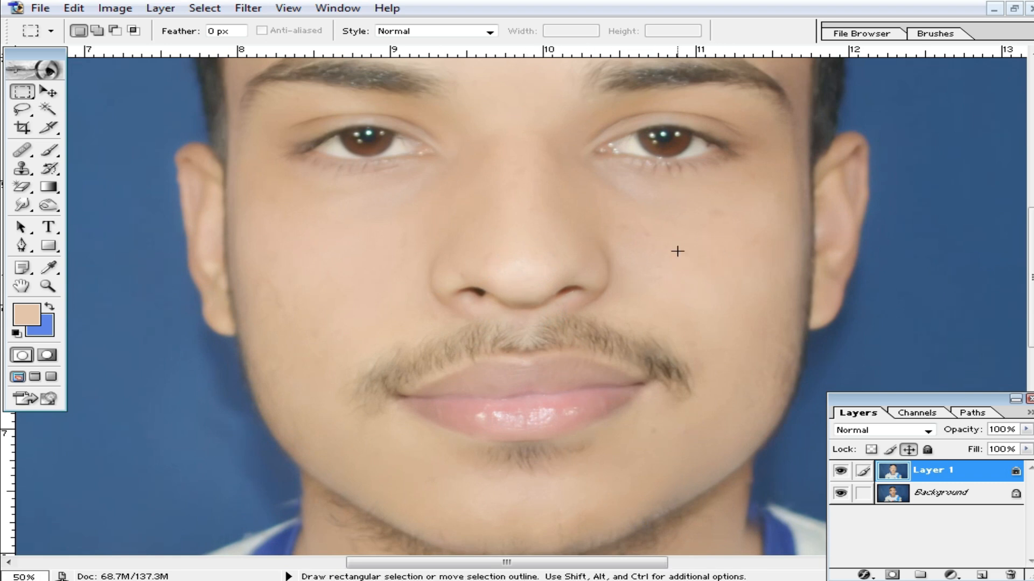
Step: Duplicate Layer 1 above itself
{"action": "key", "text": "ctrl+alt+space"}
{"action": "left_click", "coordinate": [549, 240]}
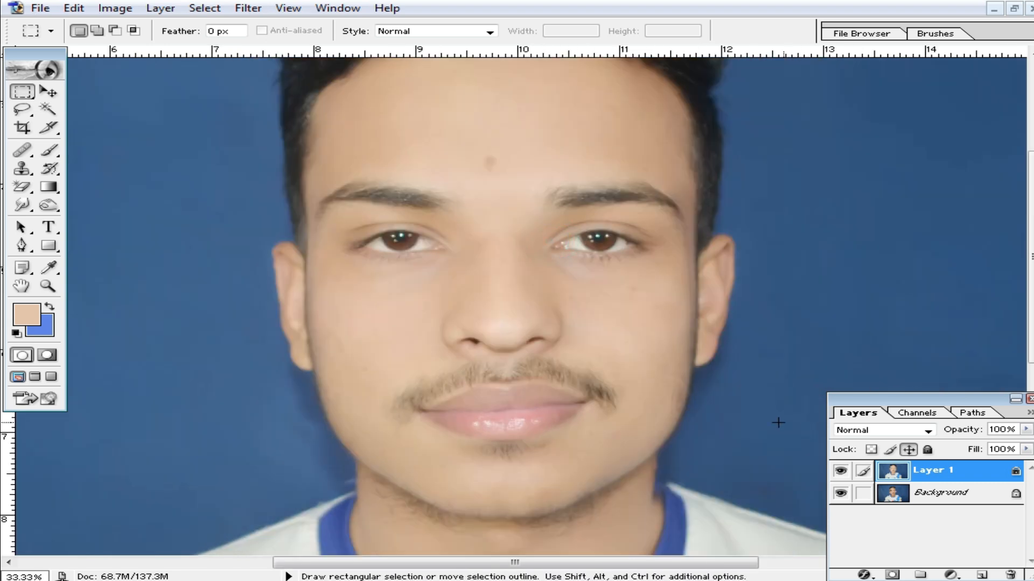
{"action": "left_click_drag", "start_coordinate": [922, 495], "coordinate": [917, 488]}
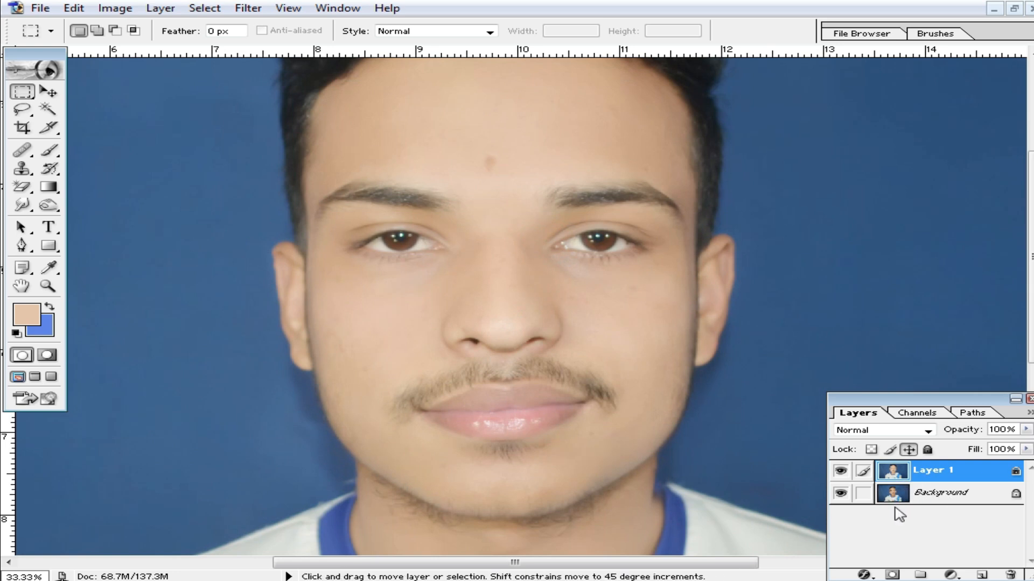
{"action": "key", "text": "ctrl+j"}
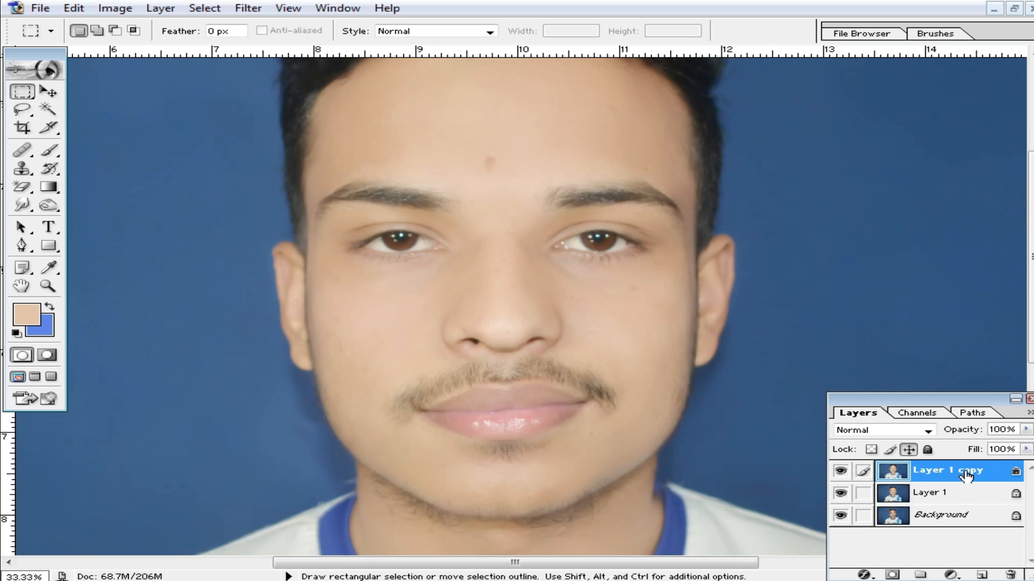
Step: Apply a strong Gaussian Blur to Layer 1 copy, checking the effect on the whole face in the preview
{"action": "left_click", "coordinate": [250, 10]}
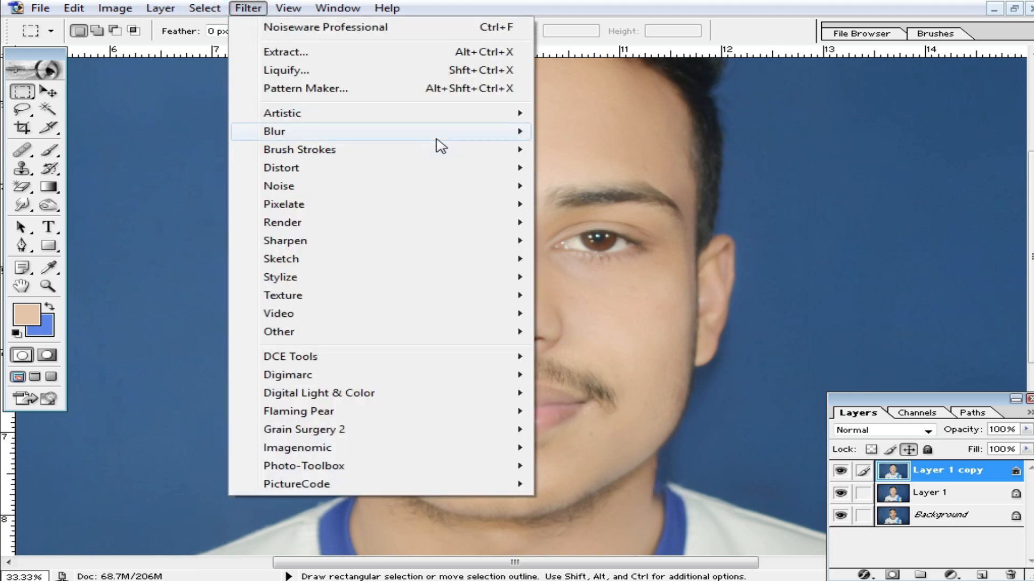
{"action": "left_click", "coordinate": [398, 130]}
{"action": "left_click", "coordinate": [625, 174]}
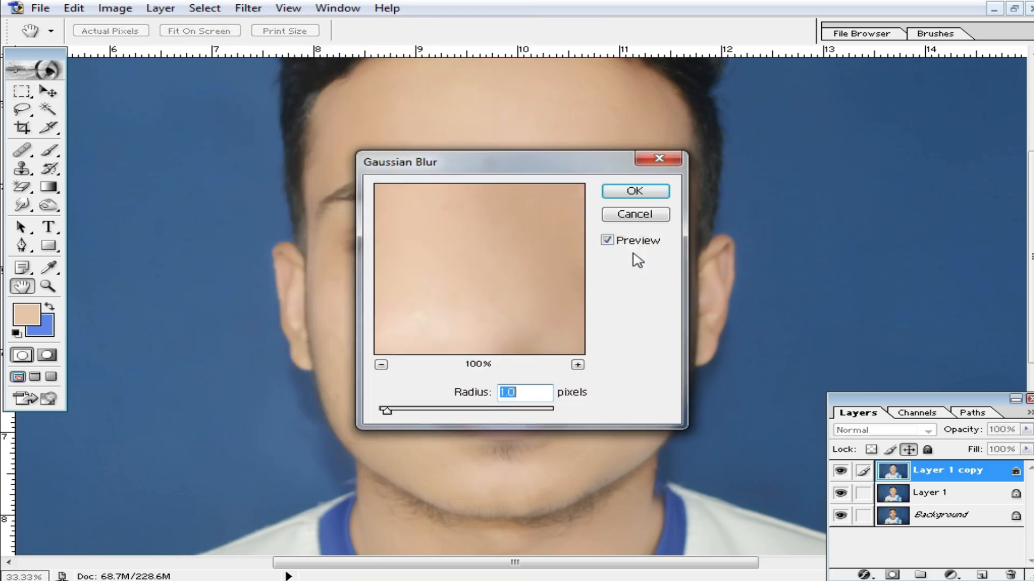
{"action": "left_click_drag", "start_coordinate": [517, 167], "coordinate": [685, 149]}
{"action": "left_click_drag", "start_coordinate": [568, 399], "coordinate": [589, 393]}
{"action": "left_click", "coordinate": [658, 268]}
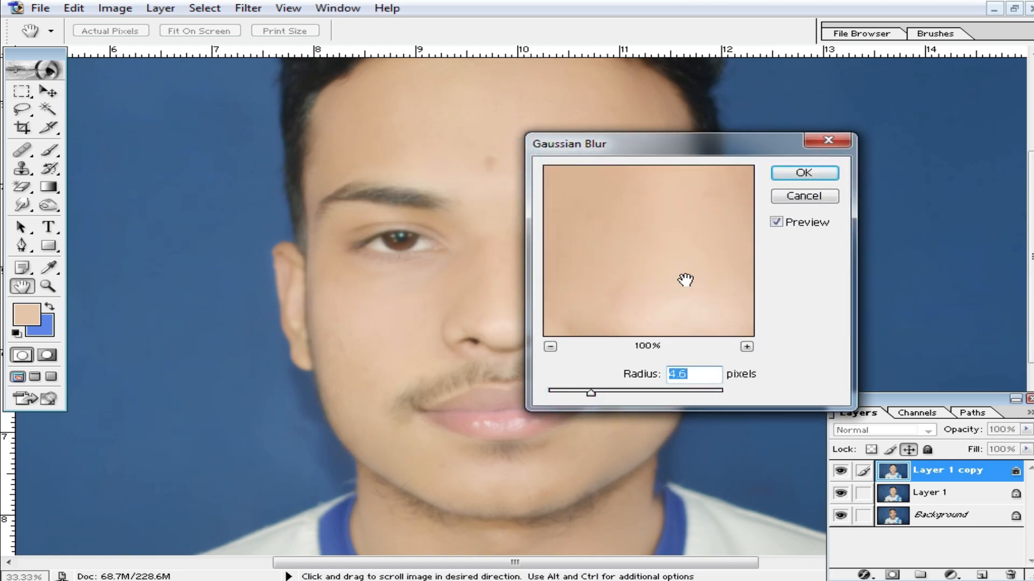
{"action": "left_click", "coordinate": [550, 346]}
{"action": "left_click", "coordinate": [549, 347]}
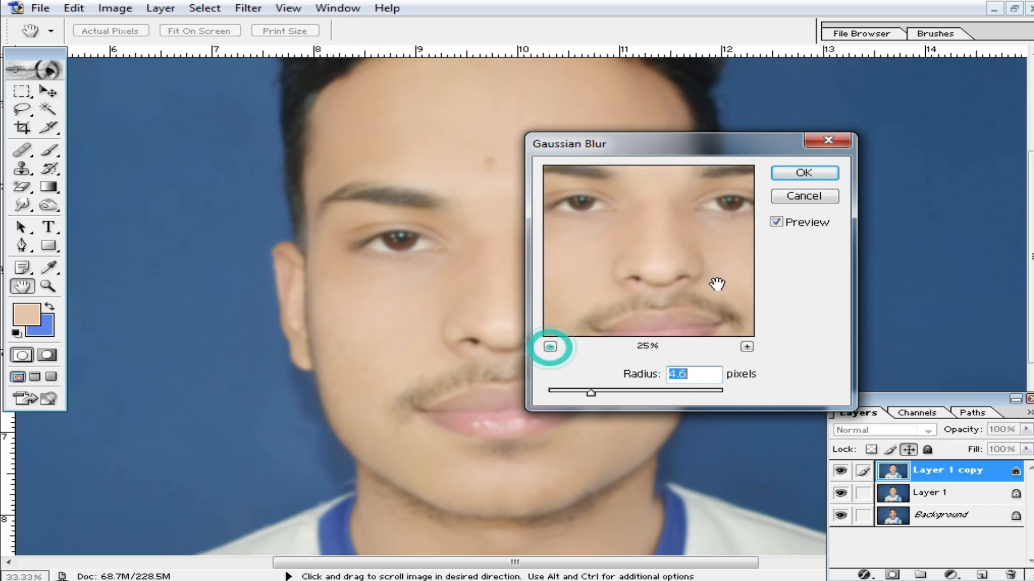
{"action": "left_click_drag", "start_coordinate": [669, 270], "coordinate": [693, 219]}
{"action": "left_click_drag", "start_coordinate": [592, 393], "coordinate": [623, 397]}
{"action": "left_click", "coordinate": [802, 173]}
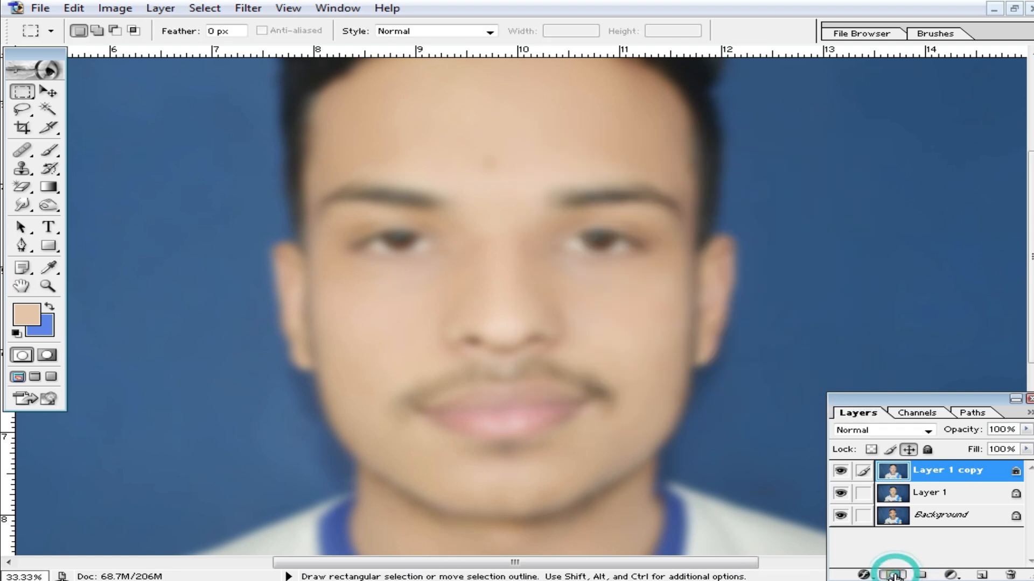
Step: Hide the blurred layer behind a layer mask inverted to black and switch to the Brush tool
{"action": "left_click", "coordinate": [894, 574]}
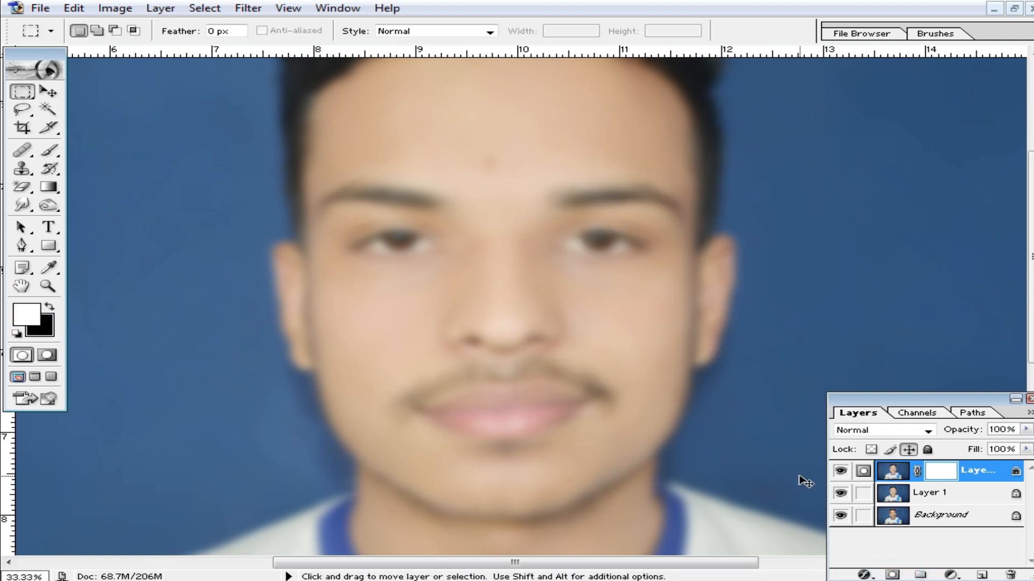
{"action": "key", "text": "ctrl+i"}
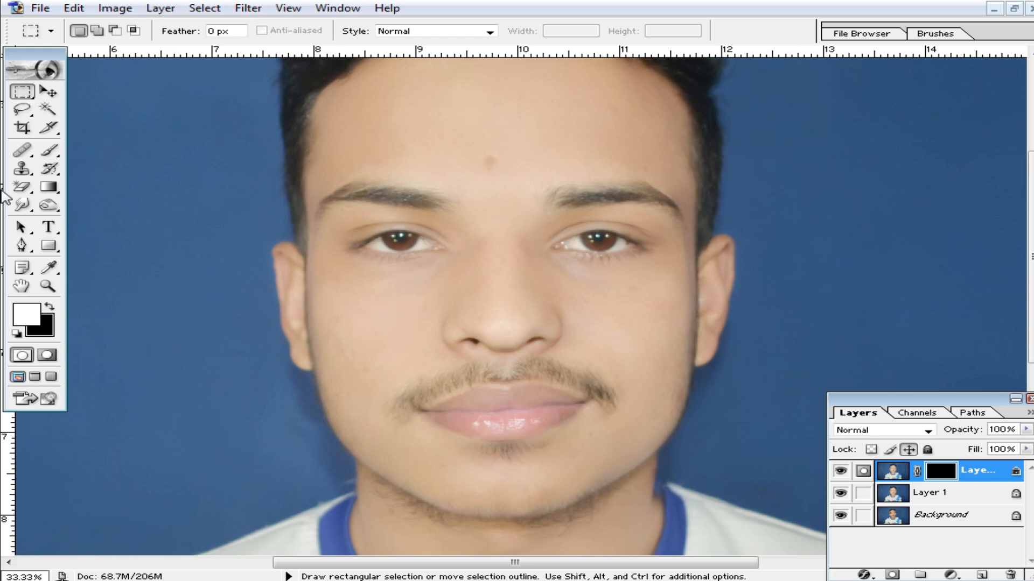
{"action": "left_click", "coordinate": [51, 153]}
Step: Paint white on the layer mask over the cheek beside the nose to reveal the blurred skin
{"action": "left_click", "coordinate": [600, 332], "text": "ctrl"}
{"action": "left_click", "coordinate": [596, 335], "text": "ctrl"}
{"action": "left_click_drag", "start_coordinate": [501, 317], "coordinate": [558, 344]}
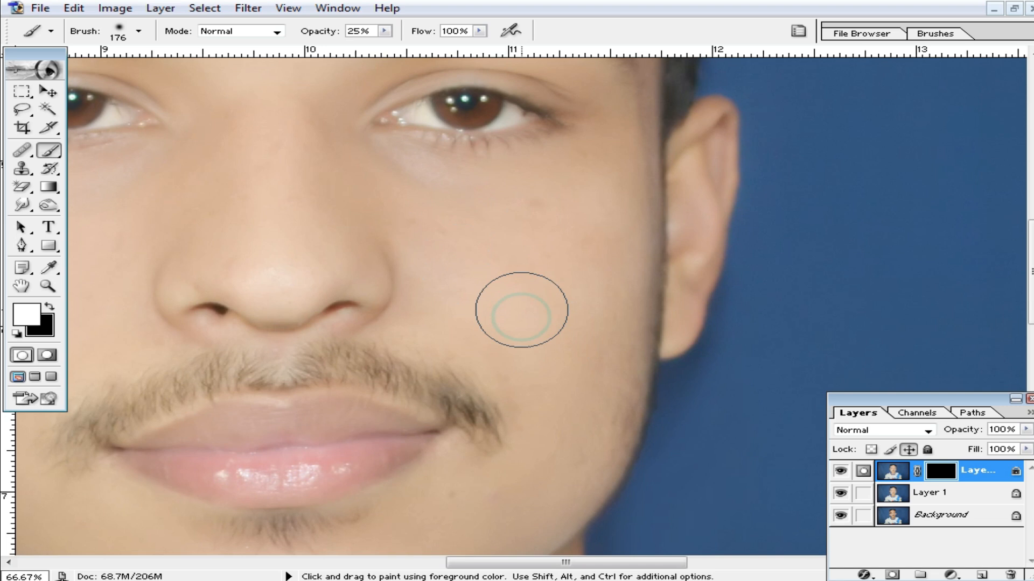
{"action": "left_click_drag", "start_coordinate": [410, 200], "coordinate": [443, 237]}
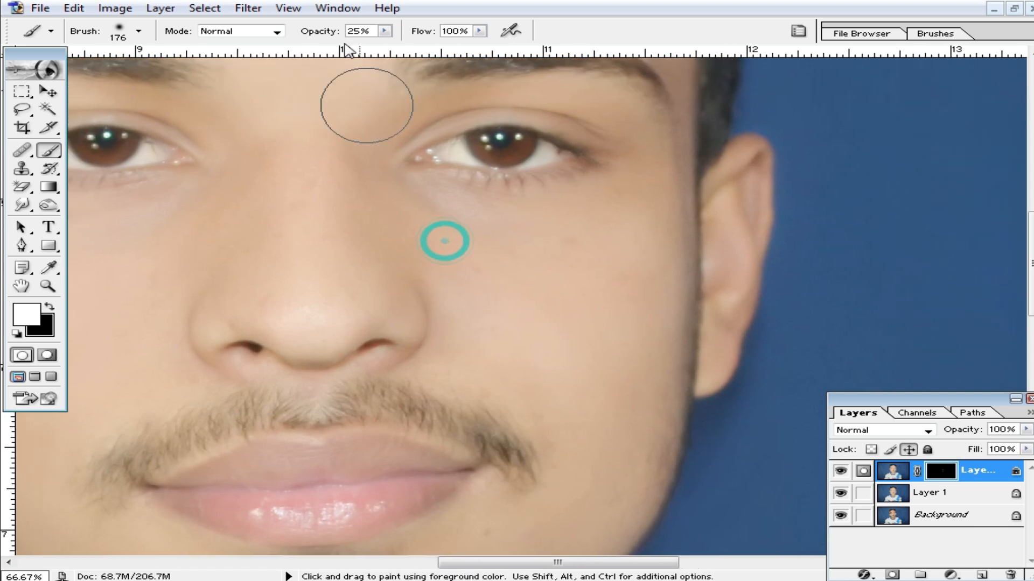
Step: Set the brush opacity to 59% and paint white on the mask over the cheeks and nose
{"action": "left_click", "coordinate": [384, 30]}
{"action": "left_click_drag", "start_coordinate": [398, 52], "coordinate": [420, 52]}
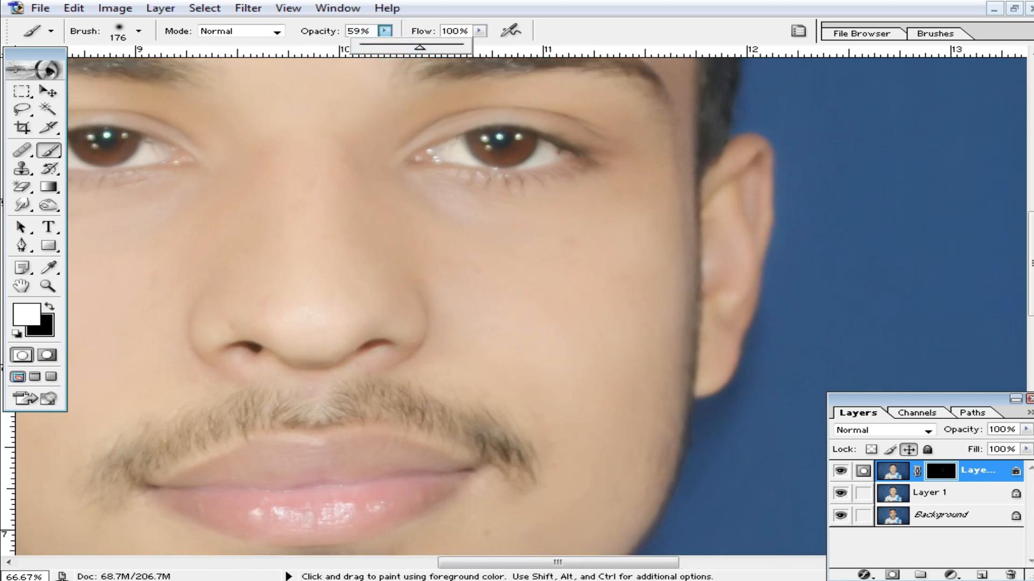
{"action": "left_click", "coordinate": [539, 347]}
{"action": "left_click_drag", "start_coordinate": [282, 202], "coordinate": [506, 160]}
{"action": "mouse_move", "coordinate": [457, 138]}
{"action": "left_mouse_down"}
{"action": "mouse_move", "coordinate": [238, 286]}
{"action": "mouse_move", "coordinate": [214, 133]}
{"action": "mouse_move", "coordinate": [221, 281]}
{"action": "mouse_move", "coordinate": [191, 557]}
{"action": "left_mouse_up"}
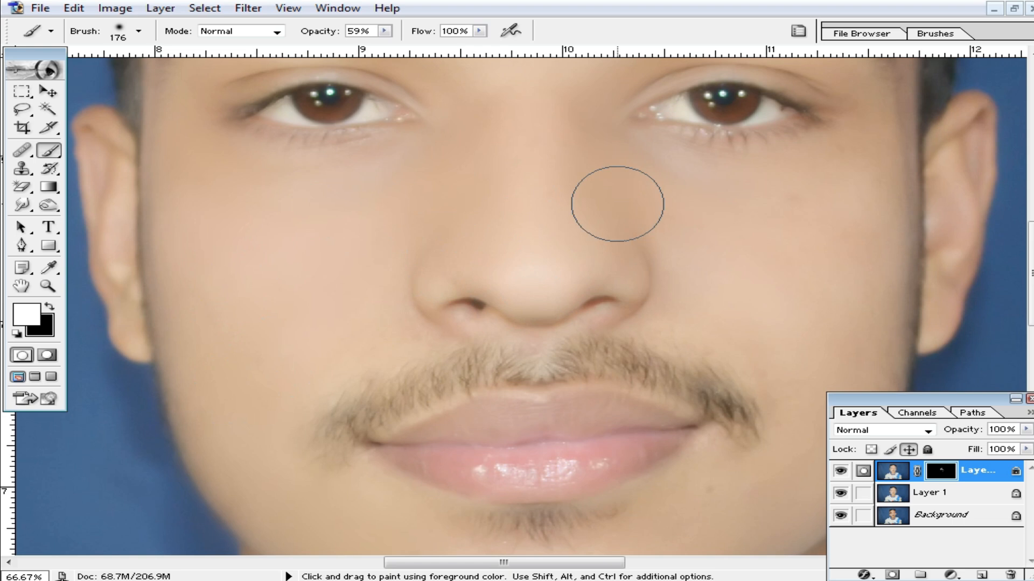
Step: Paint white on the mask over the forehead to blend in the blurred skin
{"action": "left_click_drag", "start_coordinate": [566, 192], "coordinate": [554, 415]}
{"action": "left_click_drag", "start_coordinate": [458, 221], "coordinate": [504, 302]}
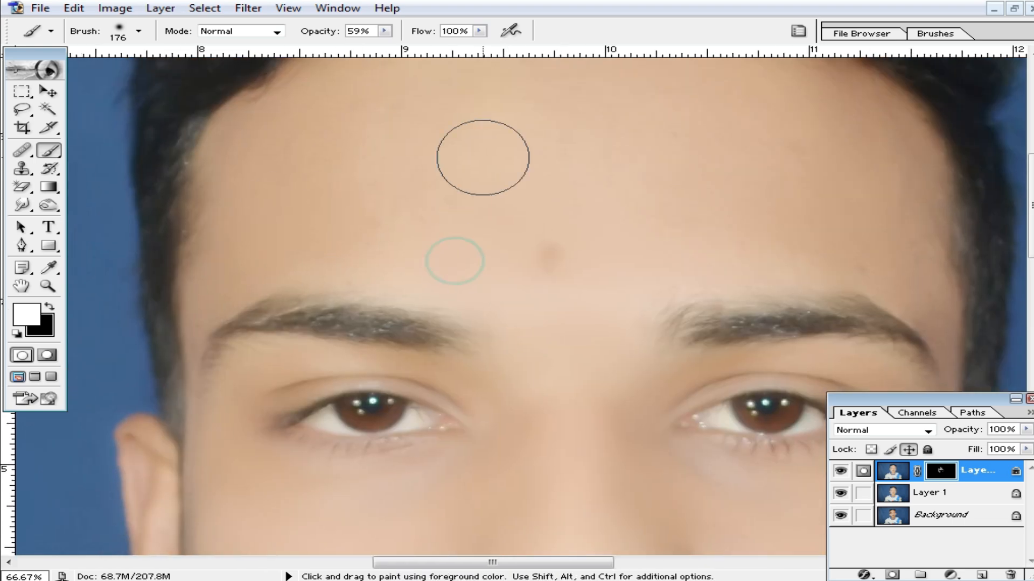
{"action": "left_click", "coordinate": [750, 266], "text": "alt"}
{"action": "mouse_move", "coordinate": [483, 258]}
{"action": "left_mouse_down"}
{"action": "mouse_move", "coordinate": [555, 274]}
{"action": "mouse_move", "coordinate": [477, 227]}
{"action": "left_mouse_up"}
Step: Raise the brush opacity to 100% and paint white on the mask over the nose, both cheeks and the jaw sides
{"action": "left_click_drag", "start_coordinate": [385, 31], "coordinate": [393, 40]}
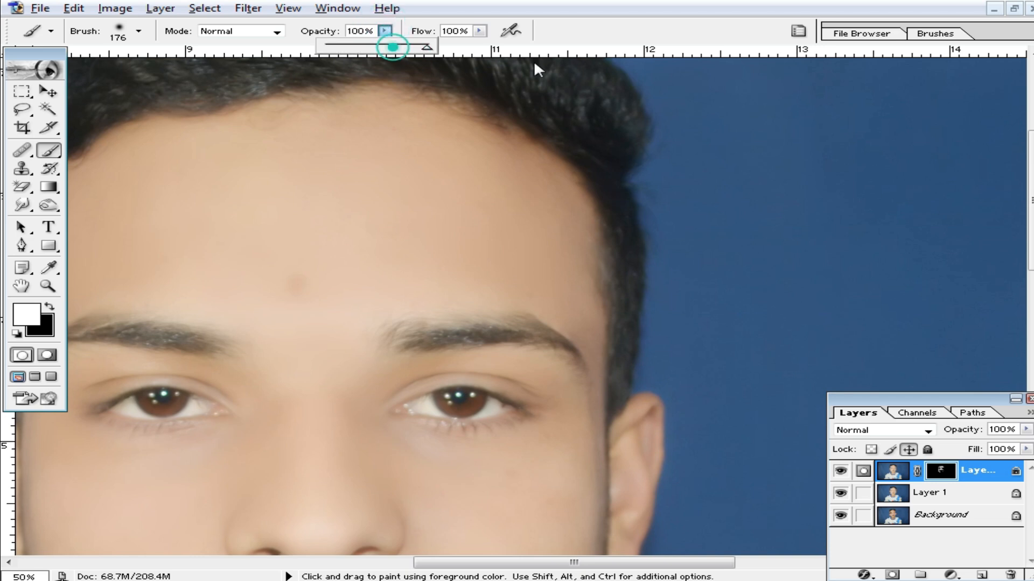
{"action": "left_click_drag", "start_coordinate": [398, 472], "coordinate": [392, 316]}
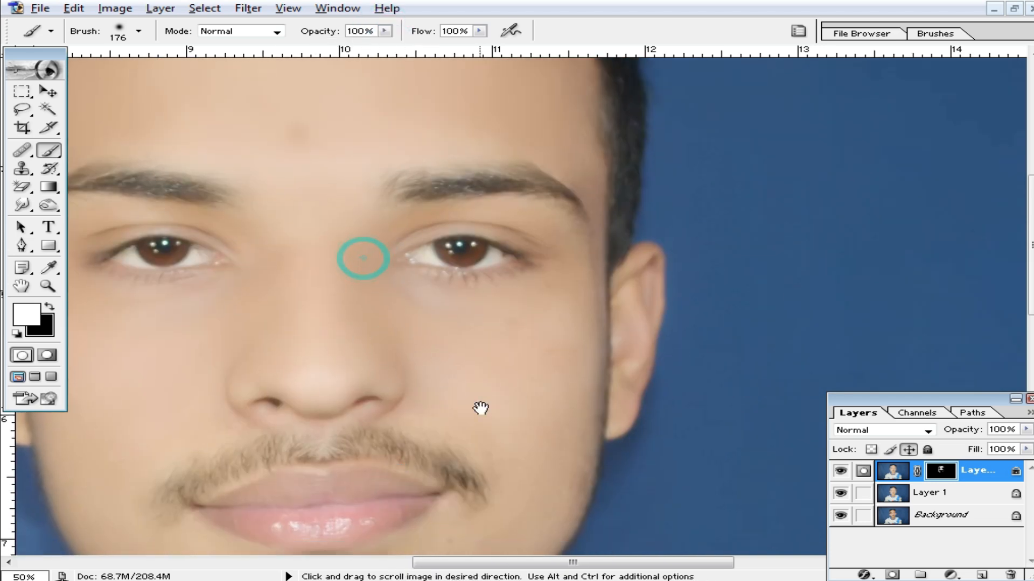
{"action": "left_click_drag", "start_coordinate": [479, 408], "coordinate": [519, 286]}
{"action": "left_click_drag", "start_coordinate": [547, 355], "coordinate": [600, 253]}
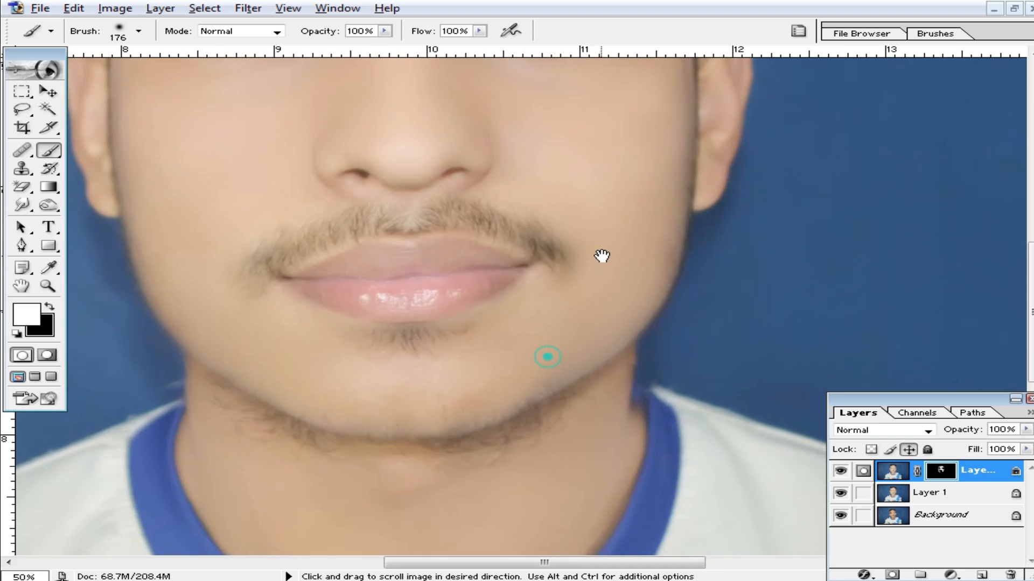
{"action": "mouse_move", "coordinate": [224, 309]}
{"action": "left_mouse_down"}
{"action": "mouse_move", "coordinate": [262, 342]}
{"action": "mouse_move", "coordinate": [242, 343]}
{"action": "left_mouse_up"}
{"action": "left_click_drag", "start_coordinate": [219, 226], "coordinate": [265, 277]}
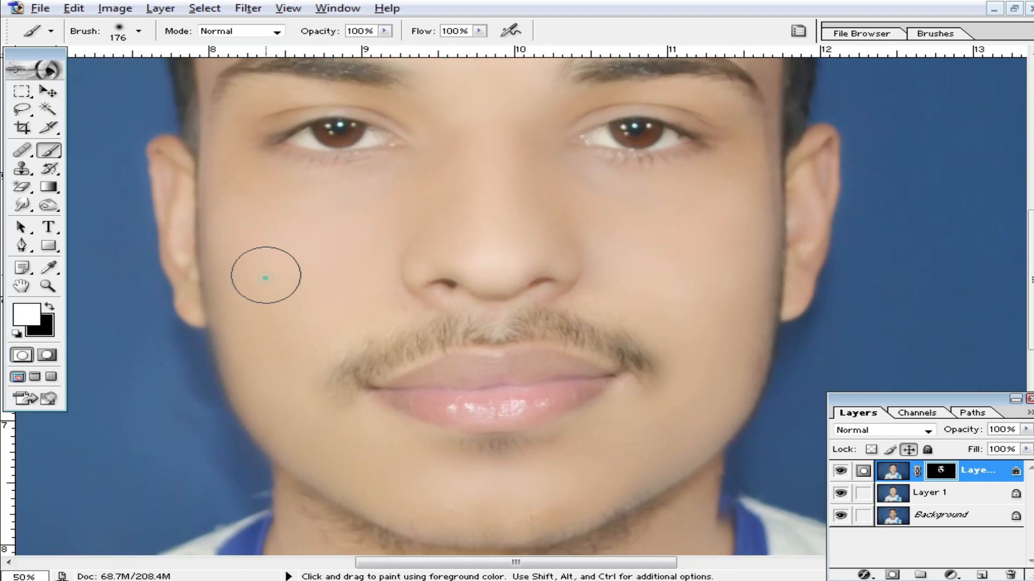
Step: Paint white on the mask over the chin and neck to smooth the remaining skin
{"action": "left_click_drag", "start_coordinate": [655, 431], "coordinate": [623, 261]}
{"action": "left_click_drag", "start_coordinate": [570, 354], "coordinate": [610, 259]}
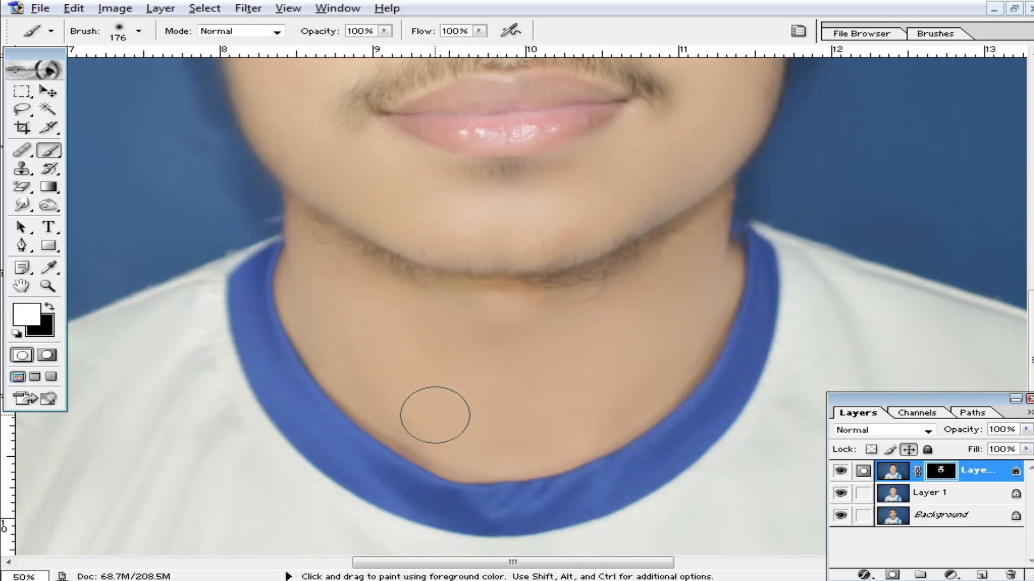
{"action": "left_click_drag", "start_coordinate": [628, 372], "coordinate": [623, 339]}
{"action": "left_click", "coordinate": [523, 249], "text": "ctrl+alt"}
{"action": "left_click_drag", "start_coordinate": [521, 201], "coordinate": [554, 353]}
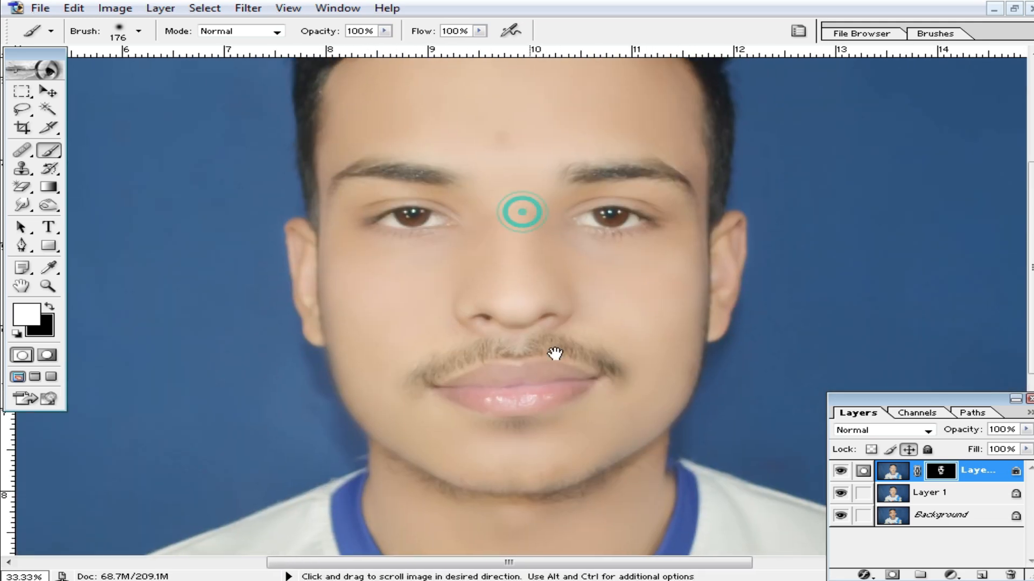
Step: Lower the fill of the masked blur layer to 73%
{"action": "left_click_drag", "start_coordinate": [512, 157], "coordinate": [538, 218]}
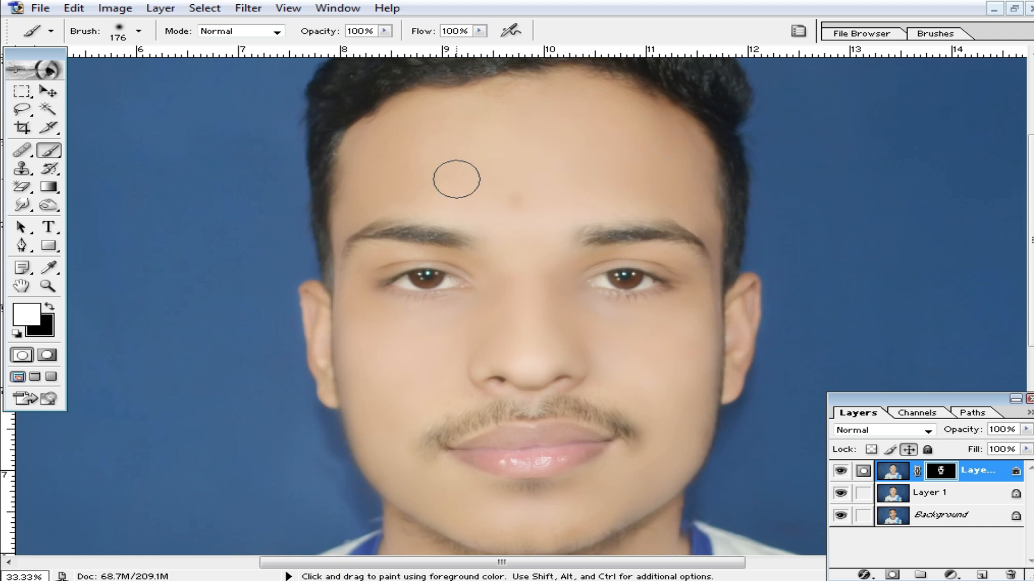
{"action": "left_click", "coordinate": [527, 325], "text": "ctrl+alt"}
{"action": "scroll", "coordinate": [575, 351], "scroll_direction": "down", "scroll_amount": 1}
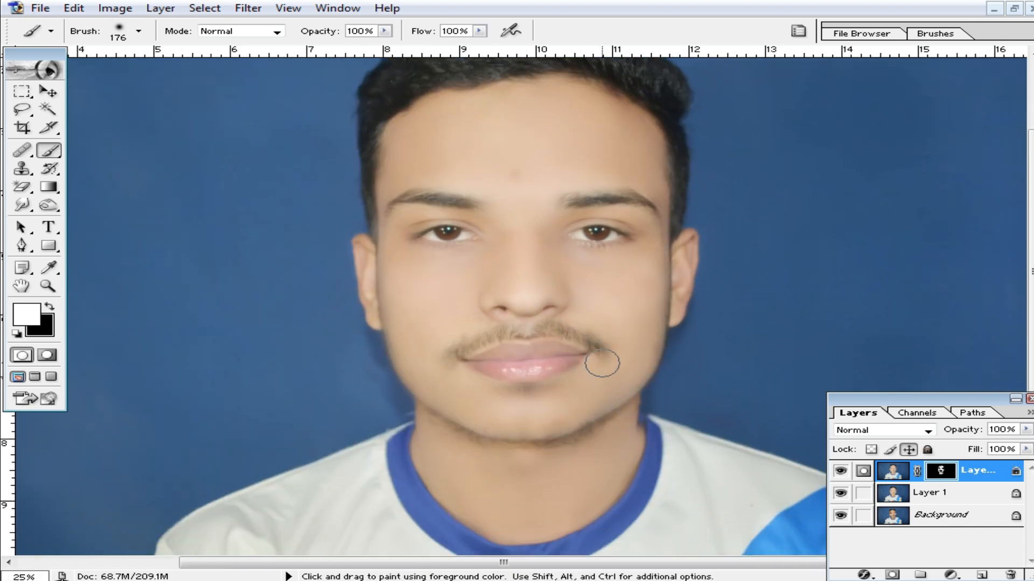
{"action": "left_click_drag", "start_coordinate": [1025, 450], "coordinate": [1009, 470]}
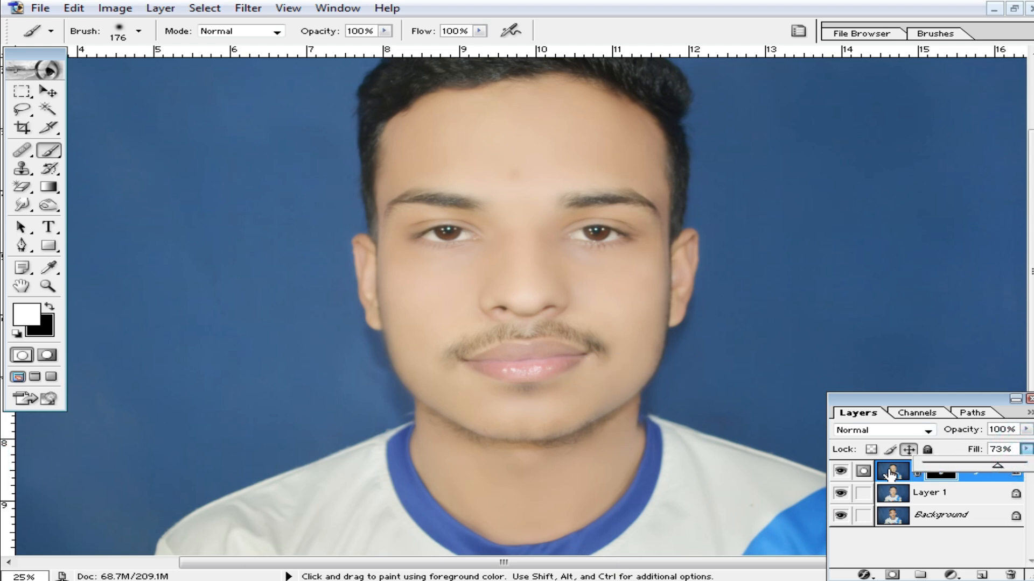
{"action": "left_click", "coordinate": [910, 397]}
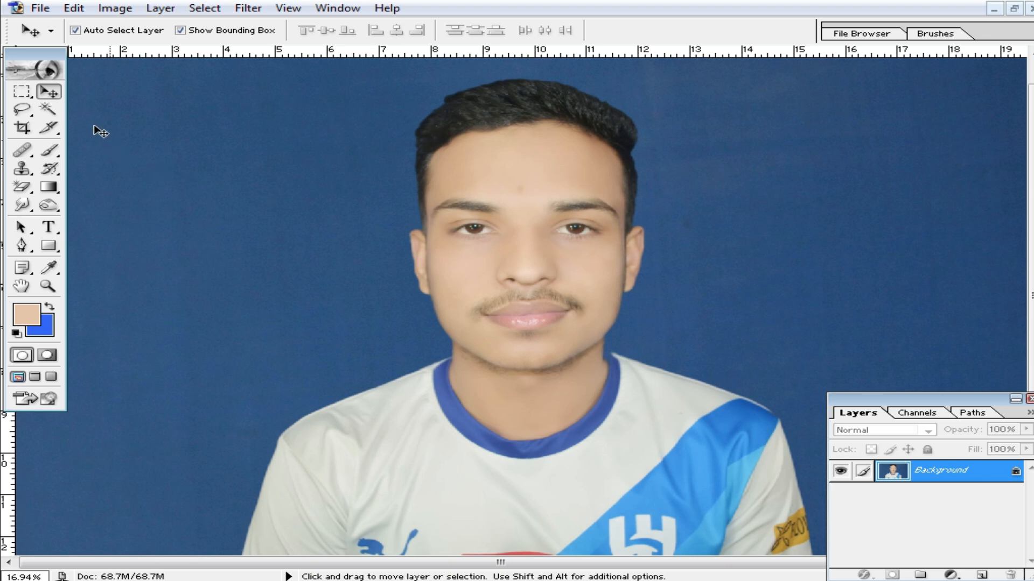
Step: Select the dark blue backdrop around the man with the Magic Wand at a tolerance of 44
{"action": "left_click", "coordinate": [48, 110]}
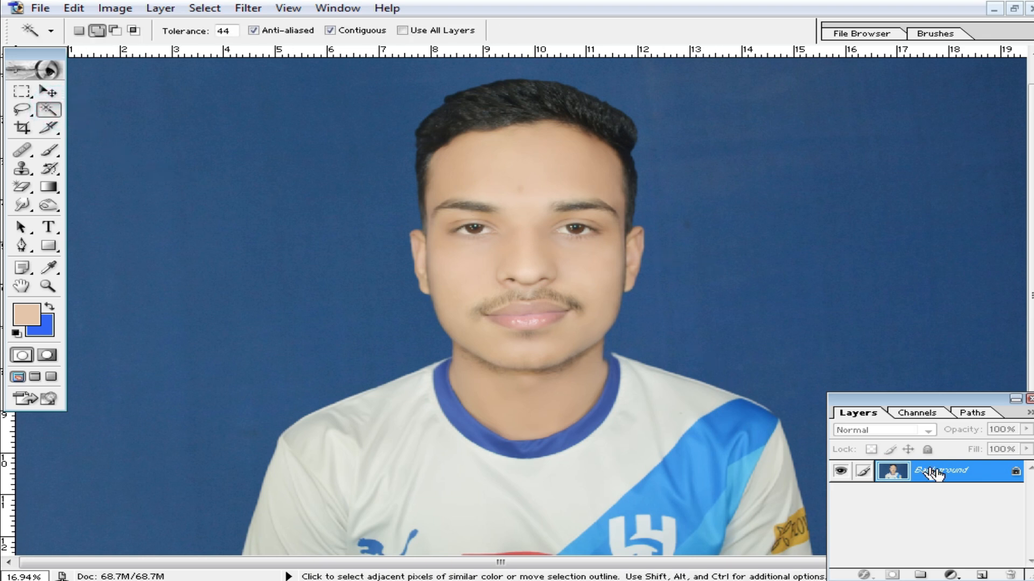
{"action": "left_click", "coordinate": [738, 213]}
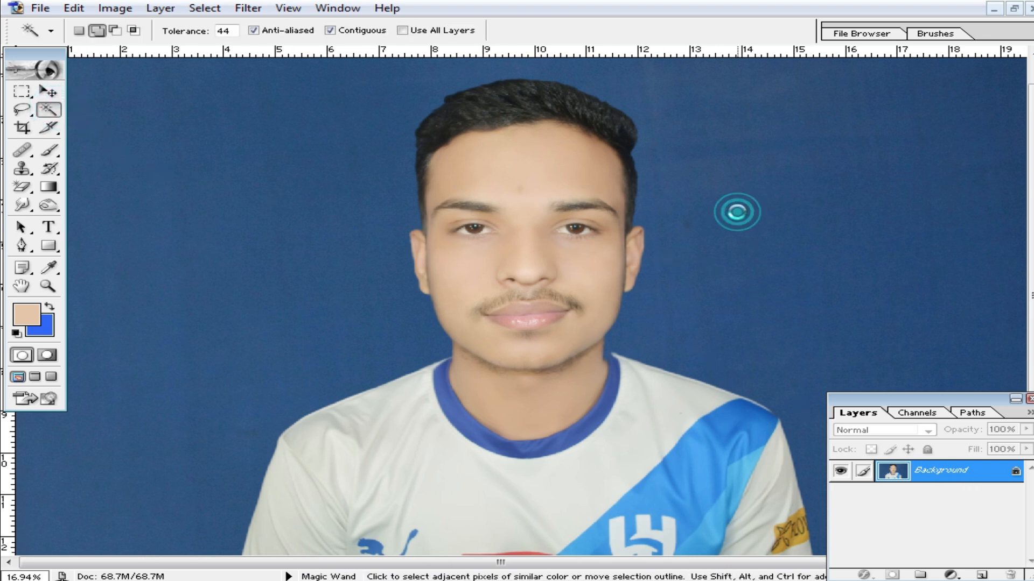
{"action": "left_click", "coordinate": [769, 301]}
{"action": "scroll", "coordinate": [163, 132], "scroll_direction": "down", "scroll_amount": 2}
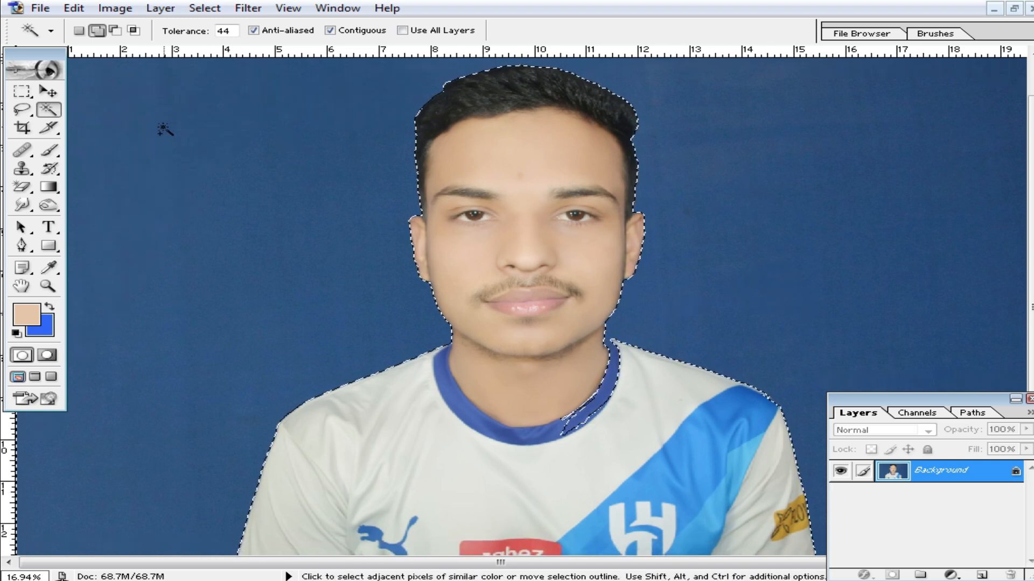
Step: Subtract the wrongly selected part of the blue collar from the selection with the Lasso
{"action": "left_click", "coordinate": [23, 109]}
{"action": "left_click", "coordinate": [570, 354], "text": "ctrl"}
{"action": "left_click", "coordinate": [673, 304], "text": "ctrl"}
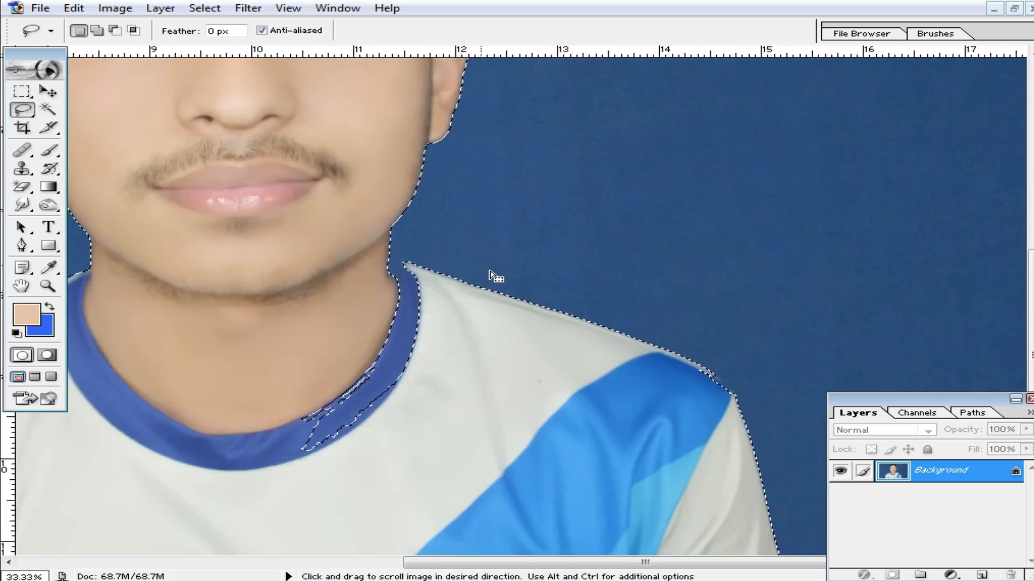
{"action": "left_click_drag", "start_coordinate": [375, 256], "coordinate": [405, 261]}
{"action": "left_click_drag", "start_coordinate": [492, 369], "coordinate": [196, 340]}
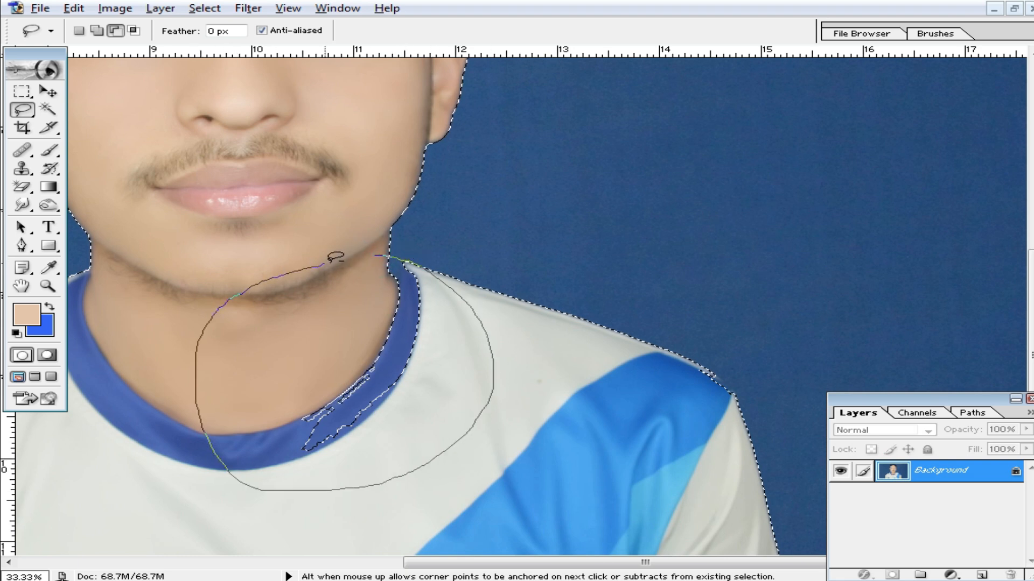
{"action": "left_click_drag", "start_coordinate": [337, 257], "coordinate": [337, 258]}
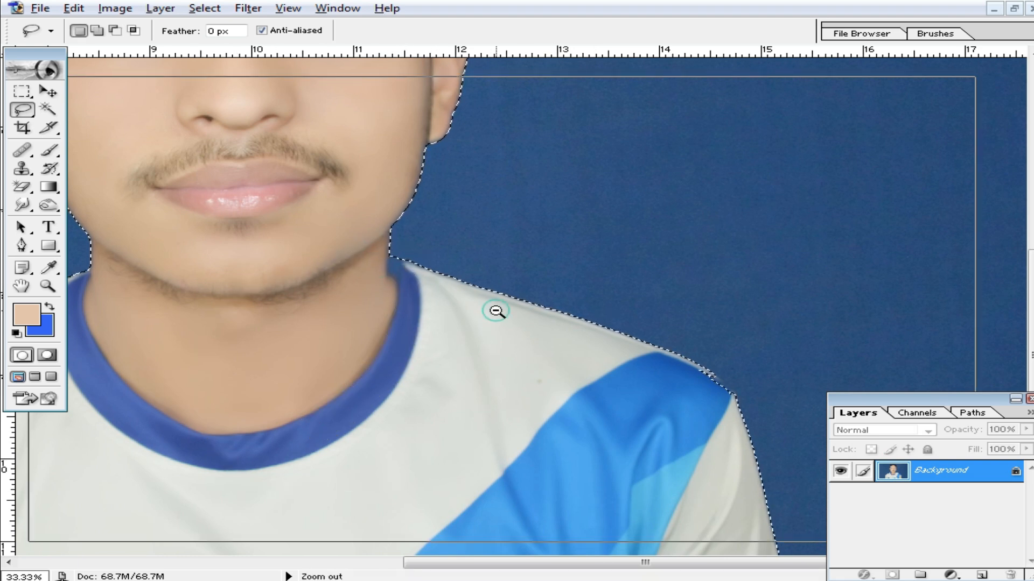
Step: Subtract the stray patches along the blue-striped shoulder edge from the selection with the Lasso
{"action": "left_click", "coordinate": [493, 307], "text": "ctrl+alt"}
{"action": "left_click", "coordinate": [669, 369], "text": "ctrl"}
{"action": "left_click", "coordinate": [679, 370], "text": "ctrl"}
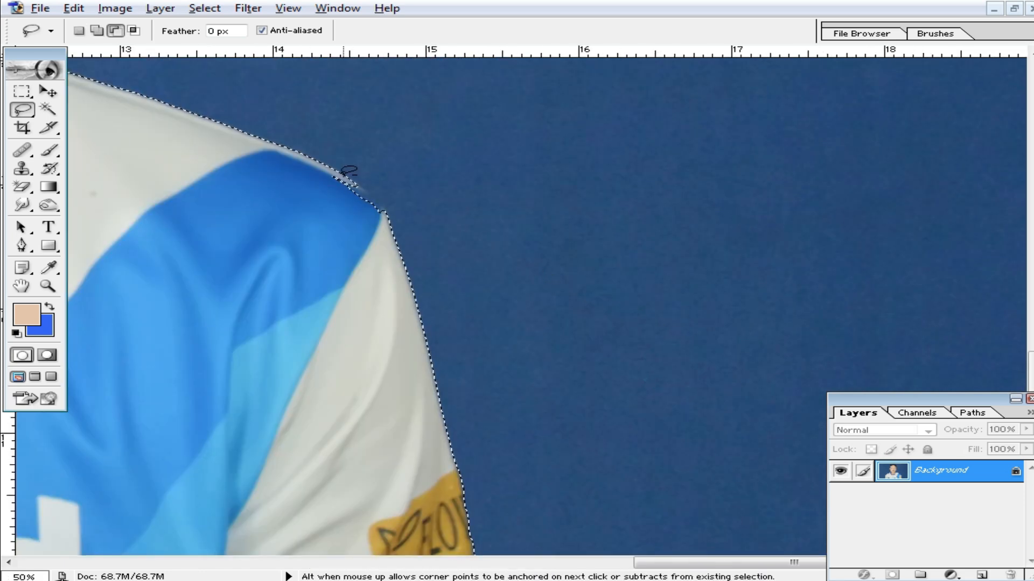
{"action": "left_click_drag", "start_coordinate": [337, 177], "coordinate": [356, 185]}
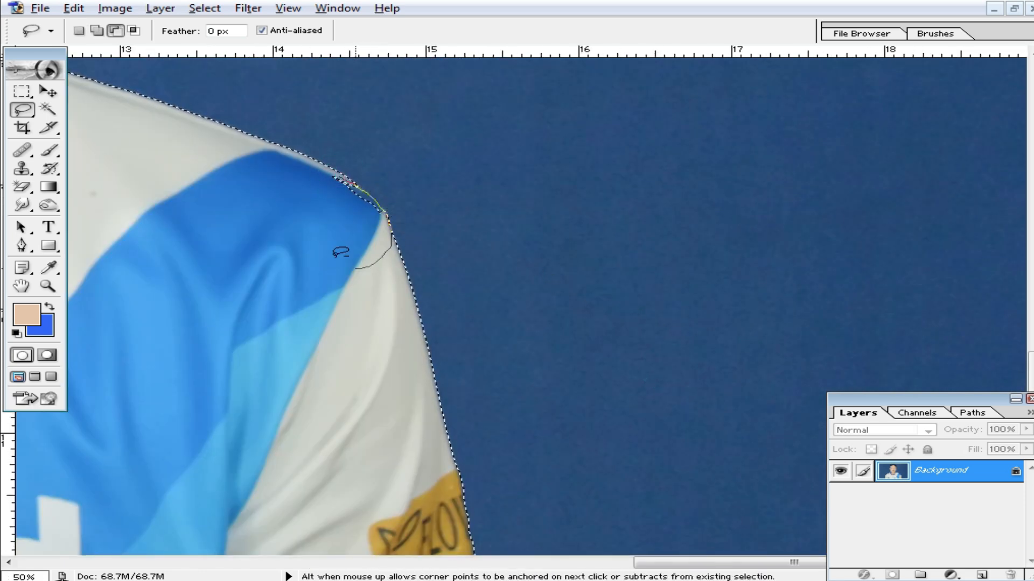
{"action": "left_click_drag", "start_coordinate": [272, 163], "coordinate": [277, 194]}
{"action": "key", "text": "ctrl+0"}
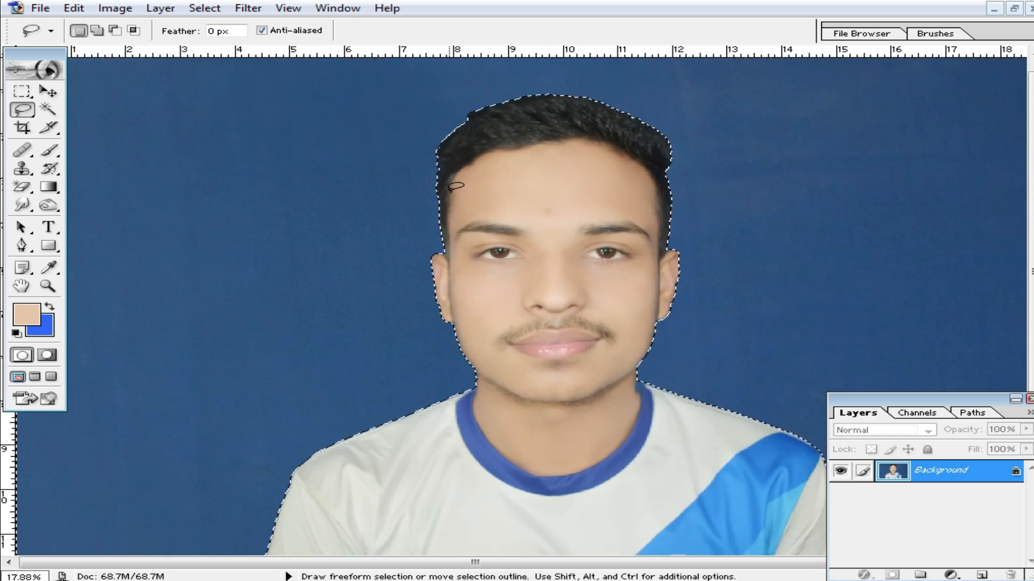
Step: Feather the backdrop selection with a radius of 2, and apply the feather a second time
{"action": "key", "text": "ctrl+alt+d"}
{"action": "type", "text": "2"}
{"action": "left_click", "coordinate": [619, 290]}
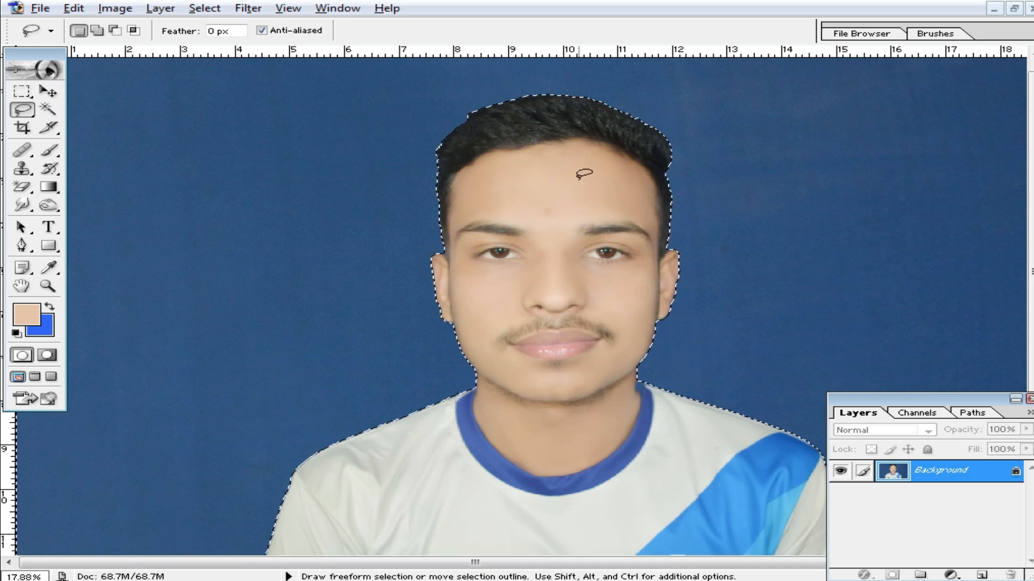
{"action": "right_click", "coordinate": [685, 176]}
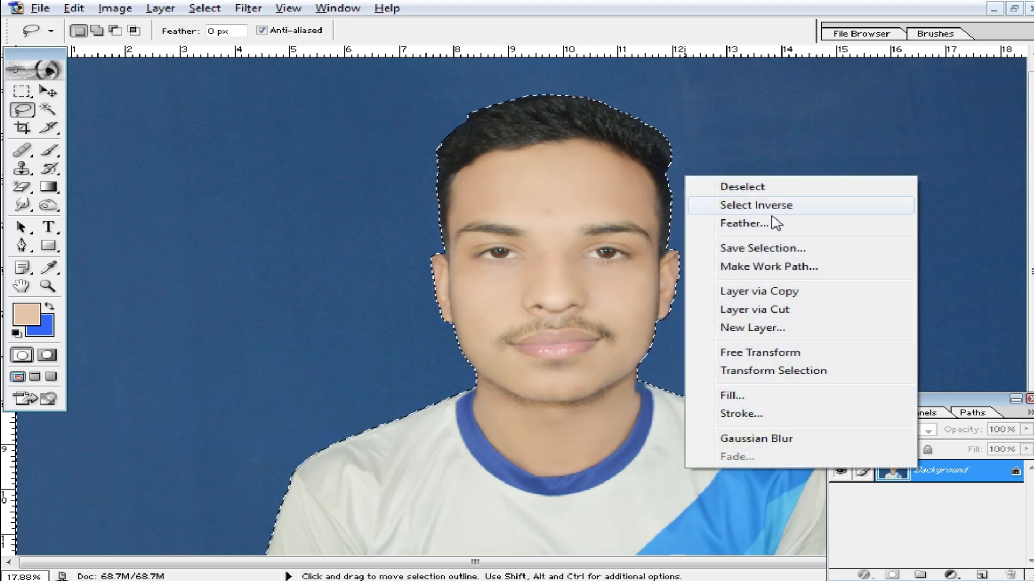
{"action": "left_click", "coordinate": [770, 224]}
{"action": "left_click", "coordinate": [603, 292]}
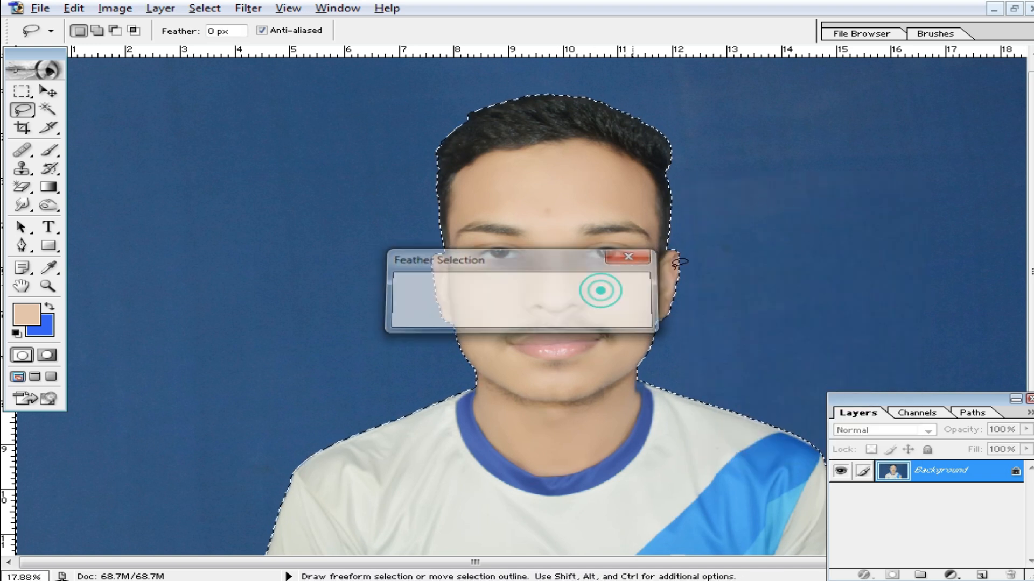
Step: Fill the selected backdrop with the background color 3366FF and deselect
{"action": "left_click", "coordinate": [43, 327]}
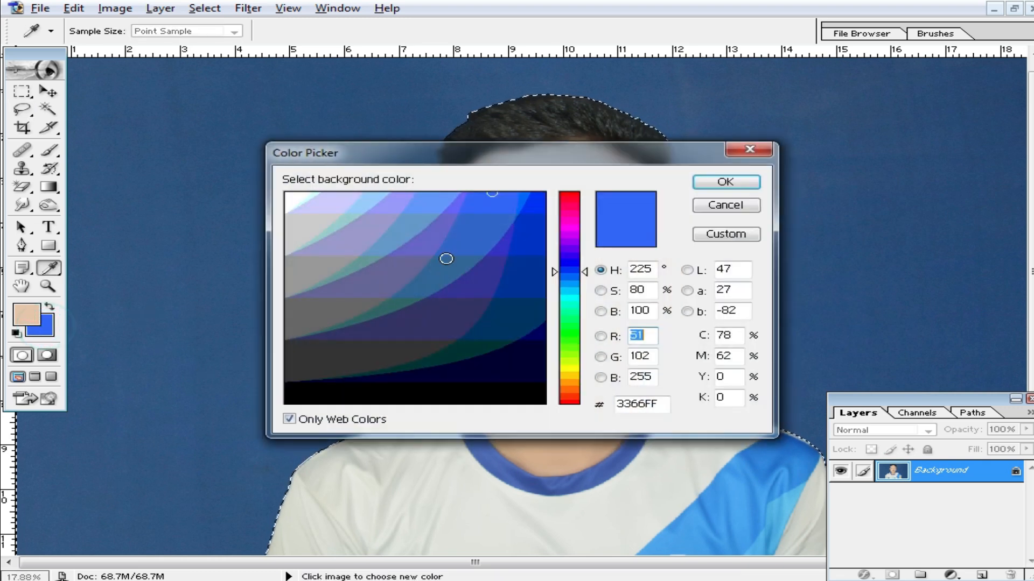
{"action": "left_click", "coordinate": [722, 181]}
{"action": "key", "text": "l"}
{"action": "key", "text": "Delete"}
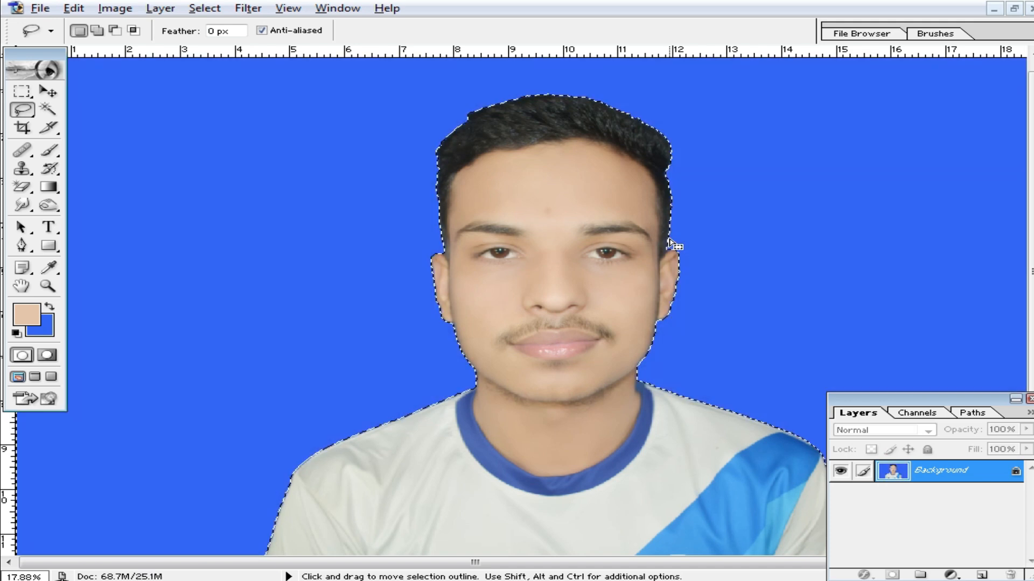
{"action": "left_click", "coordinate": [547, 241]}
{"action": "key", "text": "ctrl+minus"}
{"action": "left_click", "coordinate": [616, 415], "text": "alt"}
Step: Load the Crop tool preset for 40 mm by 50 mm at 300 pixels/inch
{"action": "left_click", "coordinate": [23, 128]}
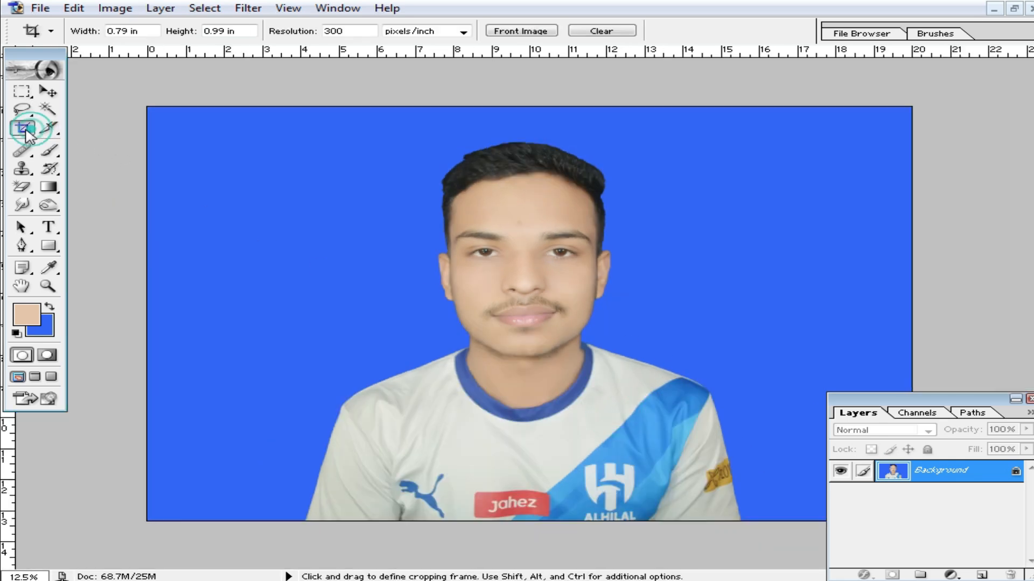
{"action": "left_click", "coordinate": [49, 32]}
{"action": "left_click", "coordinate": [67, 65]}
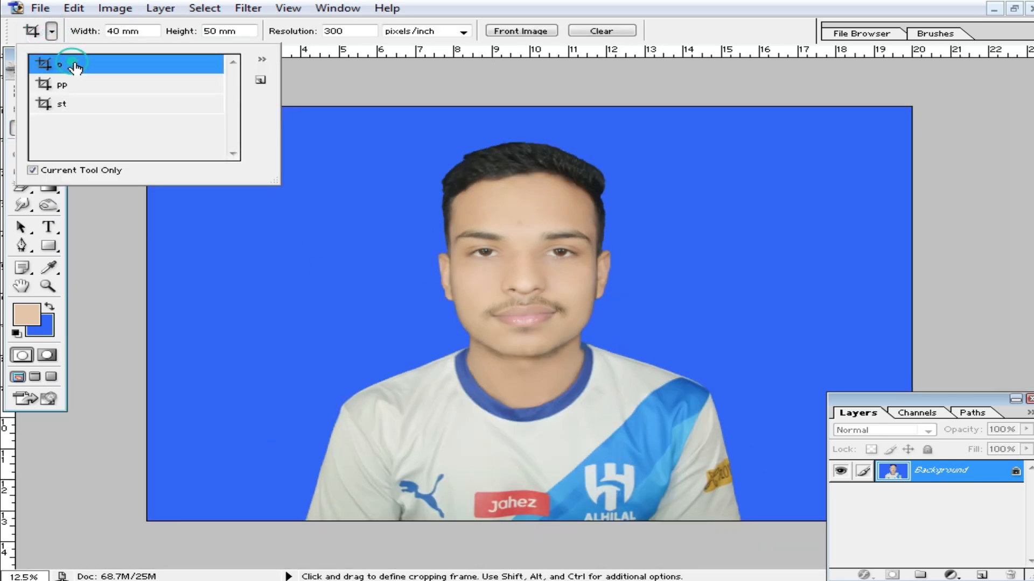
Step: Examine the width, height and resolution values of the Crop tool
{"action": "left_click", "coordinate": [149, 34]}
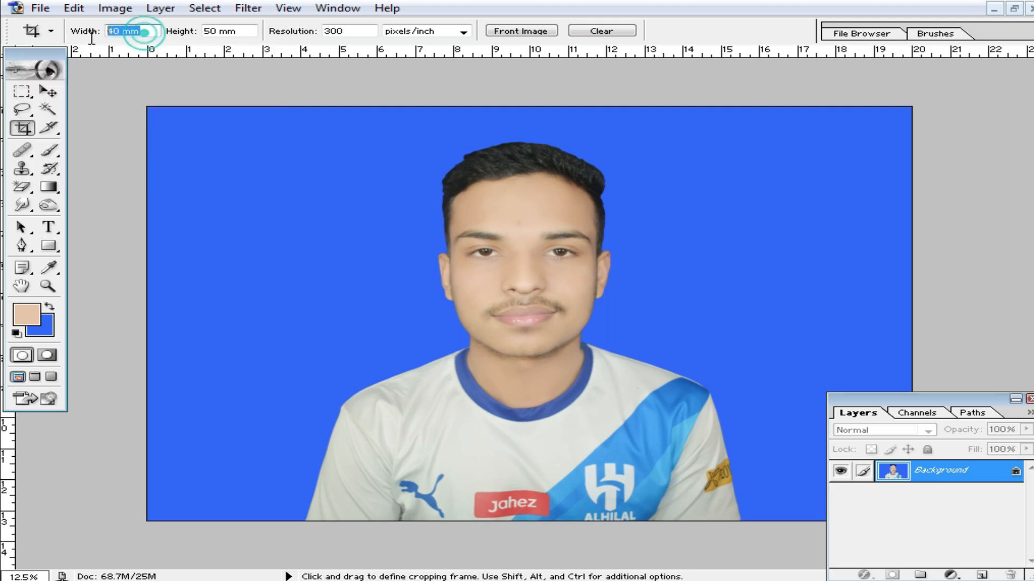
{"action": "left_click", "coordinate": [244, 32]}
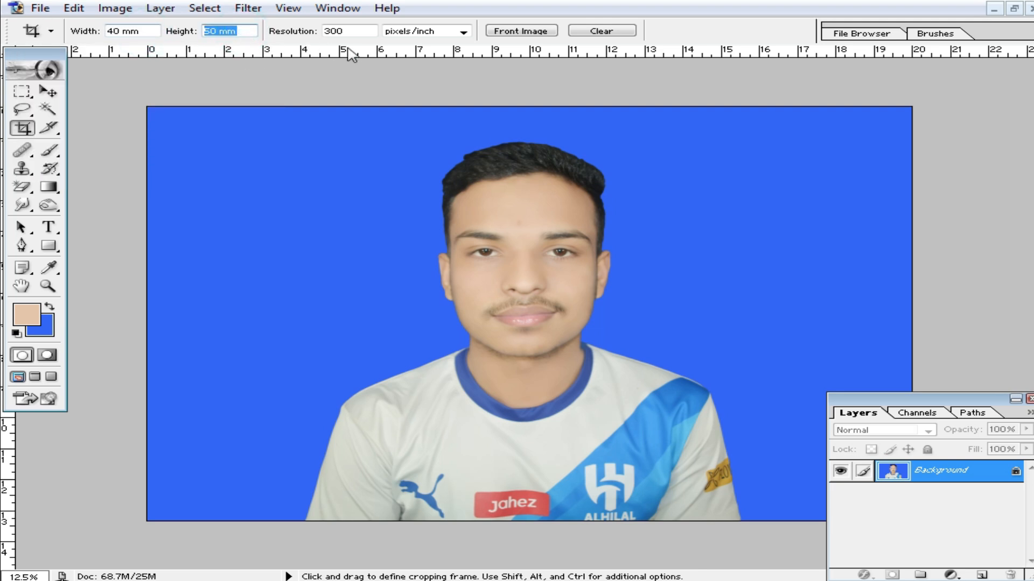
{"action": "left_click", "coordinate": [356, 31]}
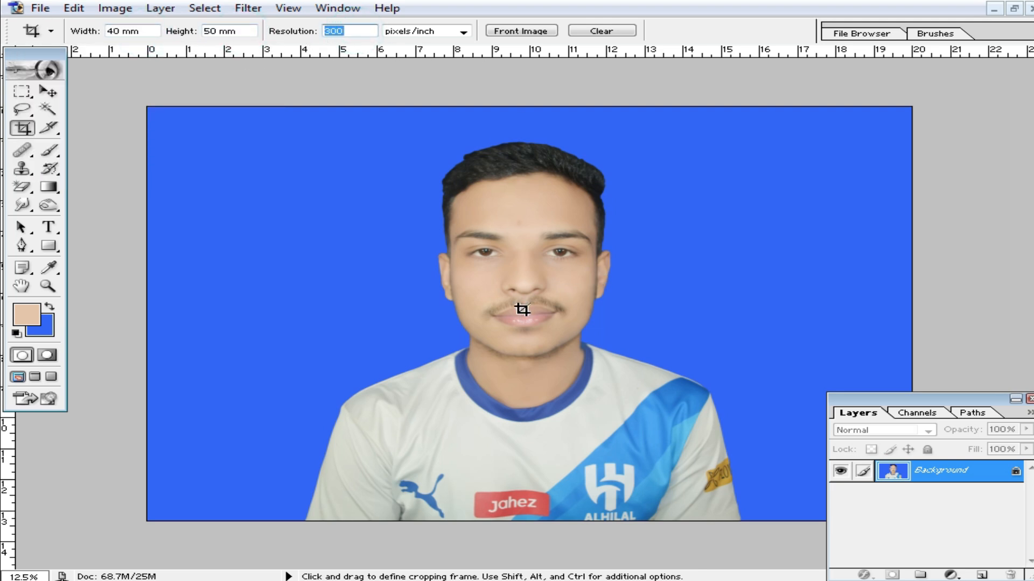
{"action": "left_click", "coordinate": [142, 31]}
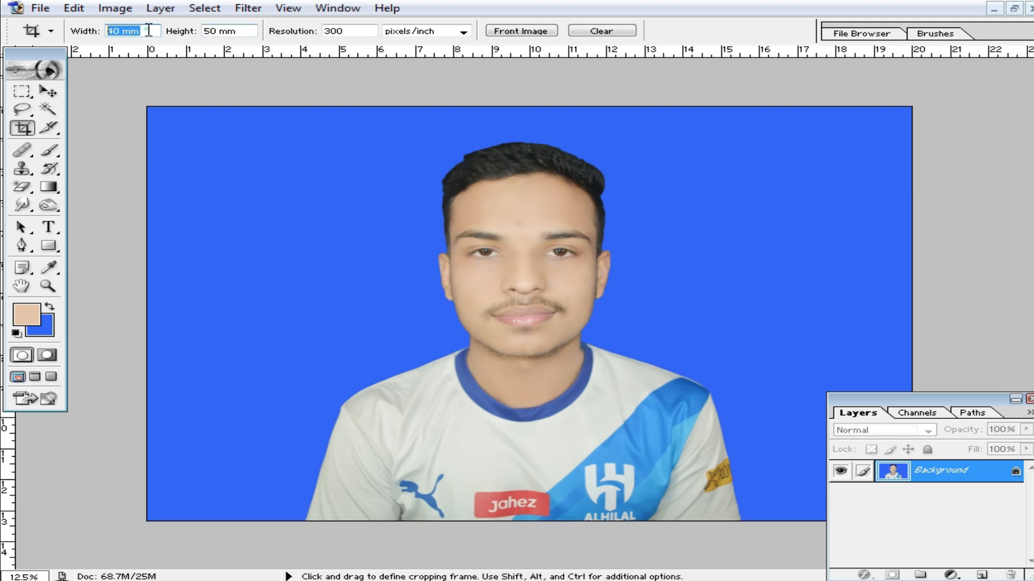
{"action": "left_click", "coordinate": [251, 32]}
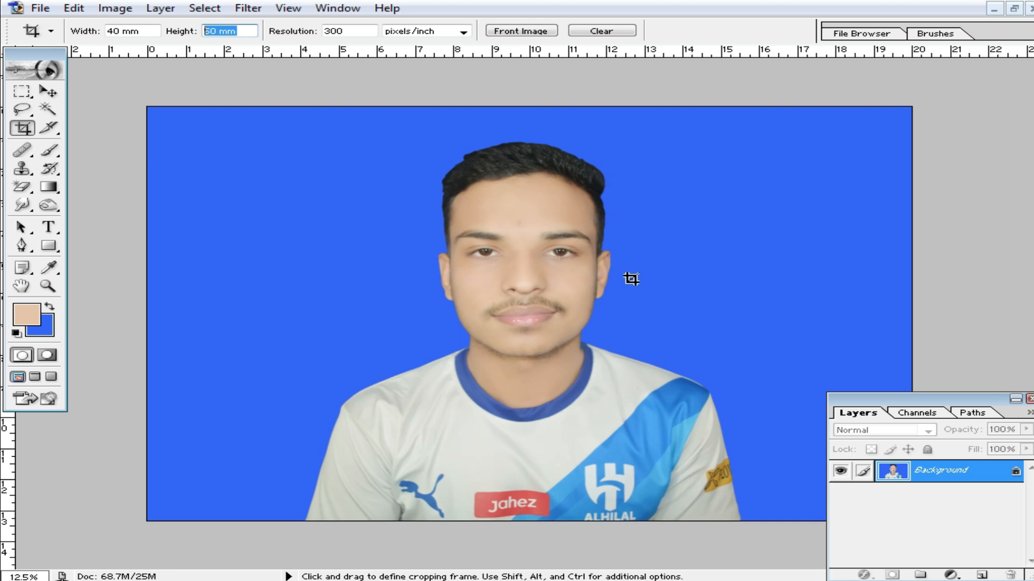
{"action": "left_click", "coordinate": [139, 31]}
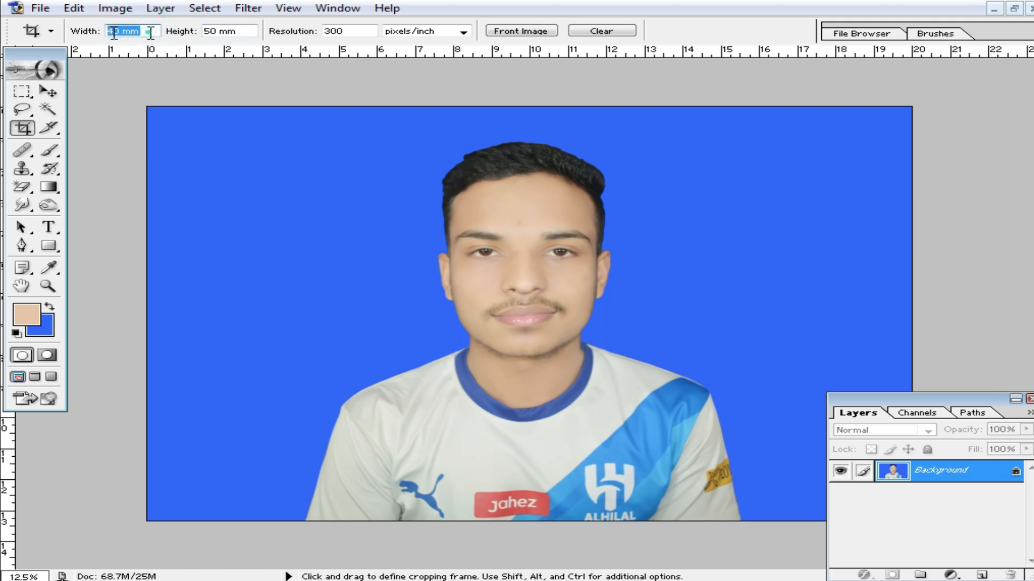
{"action": "left_click", "coordinate": [248, 31]}
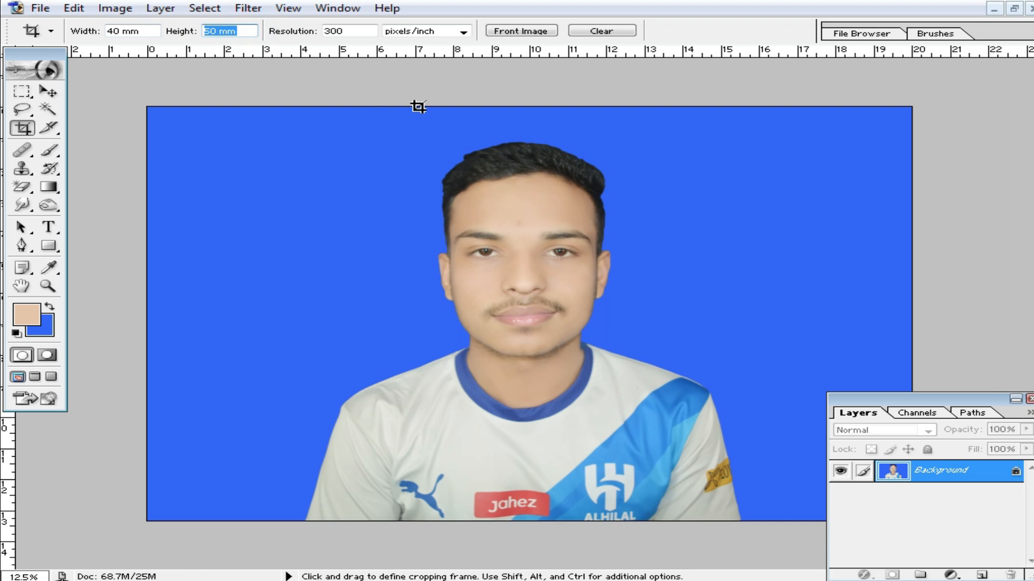
{"action": "left_click", "coordinate": [247, 30]}
{"action": "left_click", "coordinate": [150, 30]}
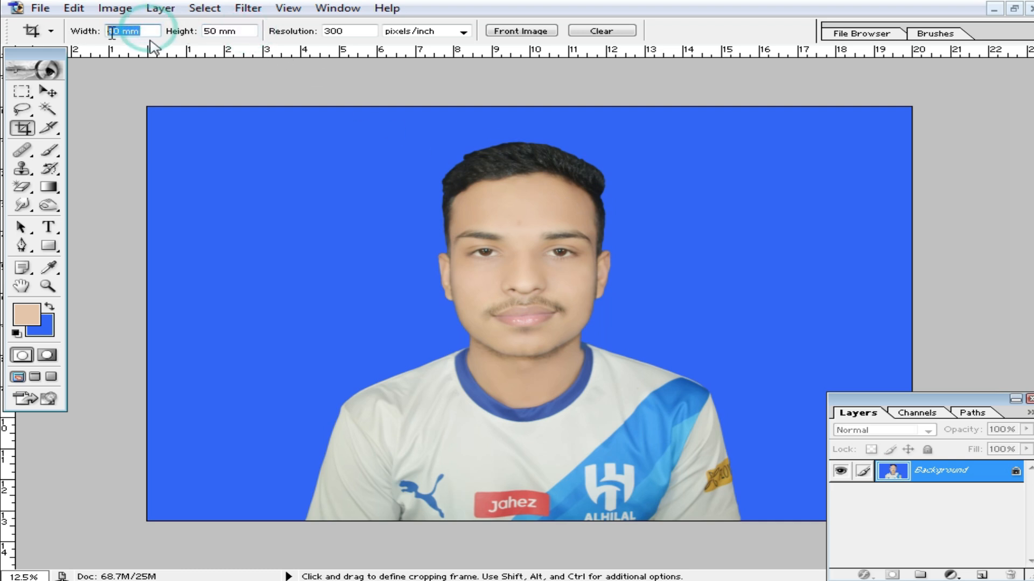
Step: Try a crop height of 48 mm and set it back to 50 mm
{"action": "left_click", "coordinate": [248, 30]}
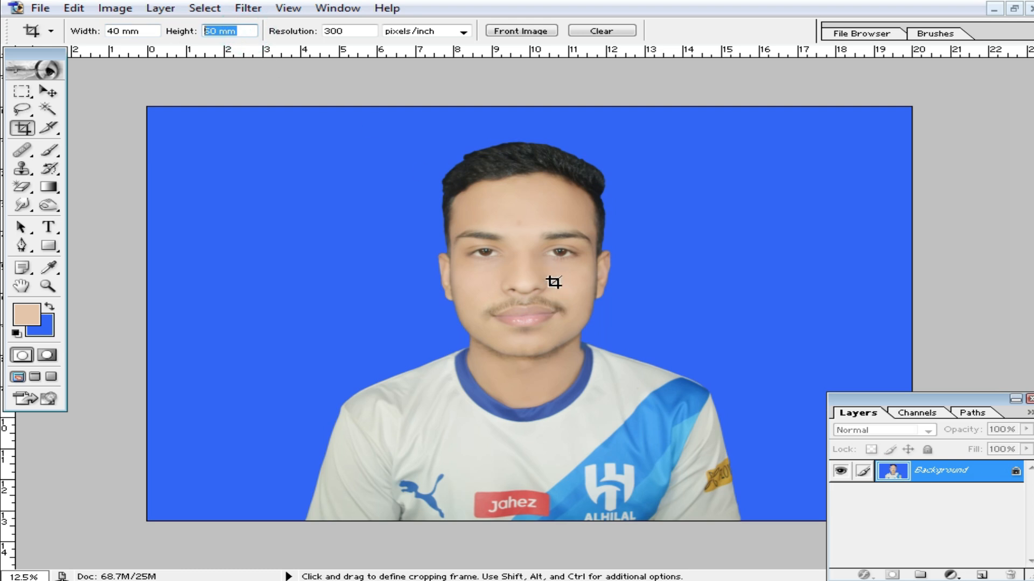
{"action": "left_click", "coordinate": [155, 31]}
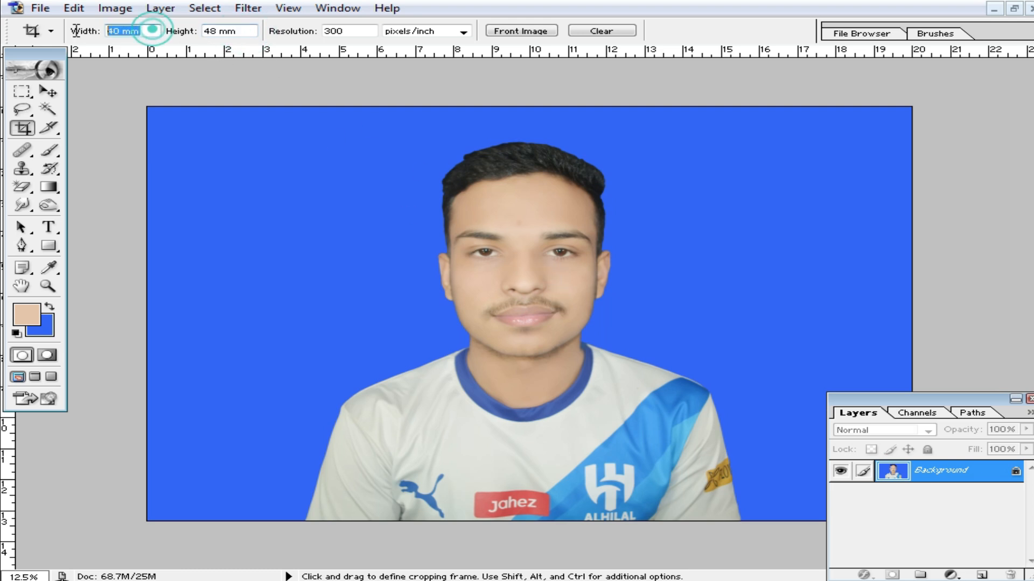
{"action": "left_click", "coordinate": [246, 31]}
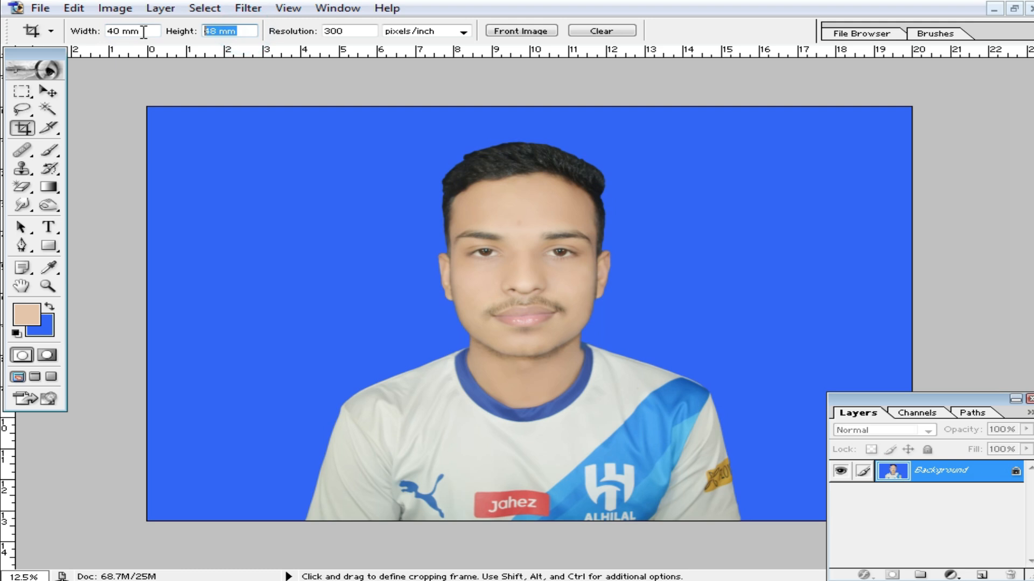
{"action": "left_click_drag", "start_coordinate": [257, 31], "coordinate": [164, 54]}
{"action": "type", "text": "50 mm"}
Step: Crop the photo at 40 mm by 50 mm around the head and shoulders, with the face centered in the frame
{"action": "left_click_drag", "start_coordinate": [358, 137], "coordinate": [727, 503]}
{"action": "left_click_drag", "start_coordinate": [543, 376], "coordinate": [539, 327]}
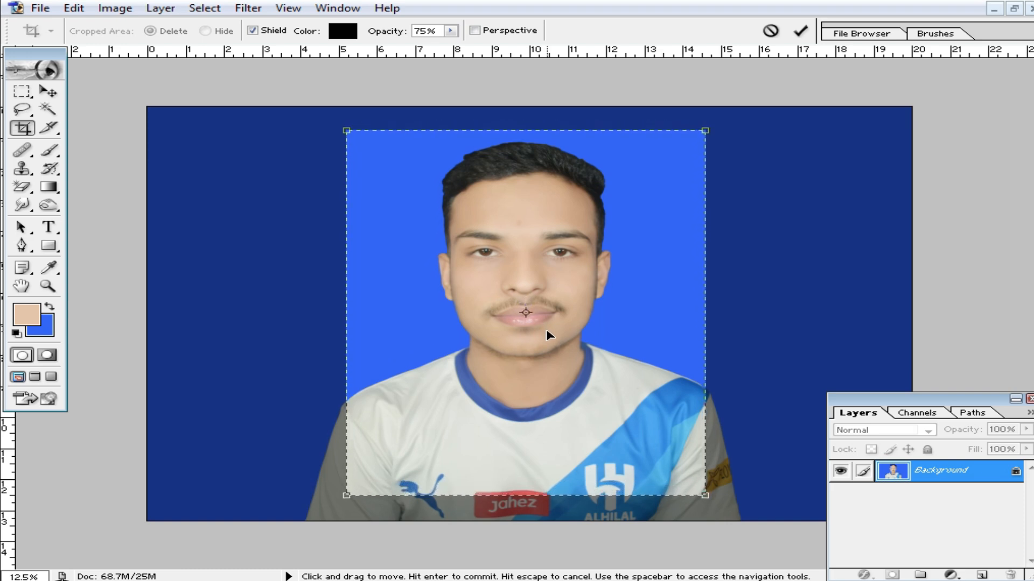
{"action": "key", "text": "Return"}
{"action": "key", "text": "ctrl+0"}
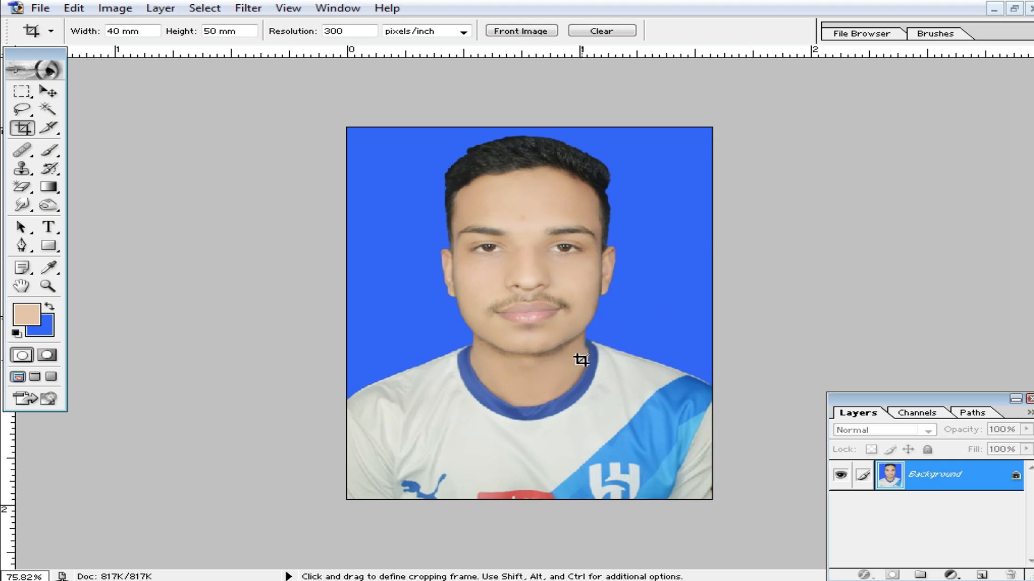
{"action": "scroll", "coordinate": [574, 313], "scroll_direction": "up", "scroll_amount": 2}
{"action": "scroll", "coordinate": [574, 313], "scroll_direction": "down", "scroll_amount": 6}
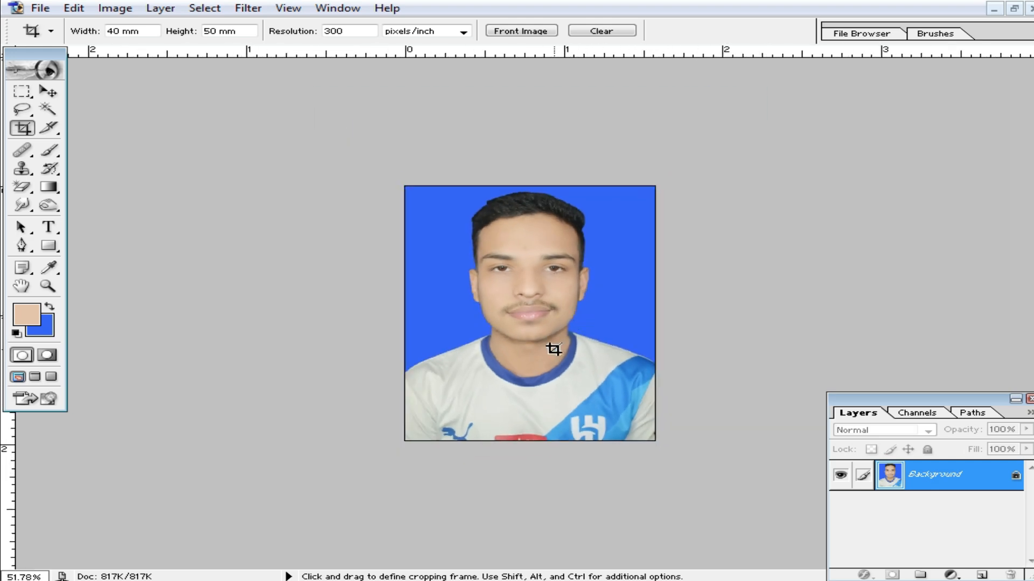
Step: Create a new A4 document (210 × 297 mm) with white contents in RGB Color at 300 pixels/inch
{"action": "key", "text": "ctrl+n"}
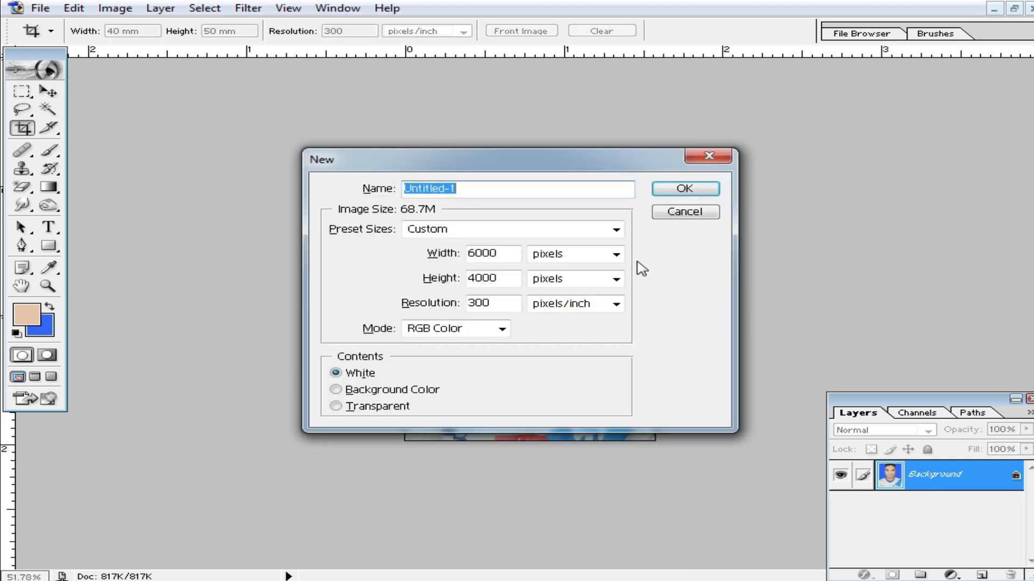
{"action": "left_click", "coordinate": [580, 228]}
{"action": "left_click", "coordinate": [449, 347]}
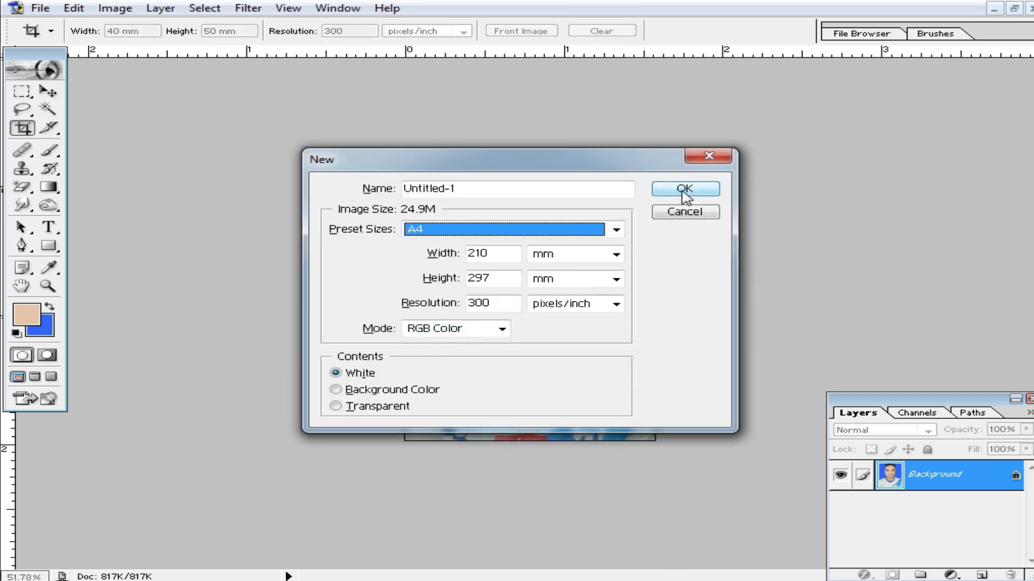
{"action": "left_click", "coordinate": [684, 188]}
Step: Arrange the two document windows side by side and copy the cropped portrait into the A4 document
{"action": "left_click", "coordinate": [483, 87]}
{"action": "left_click_drag", "start_coordinate": [429, 67], "coordinate": [830, 87]}
{"action": "left_click", "coordinate": [759, 270]}
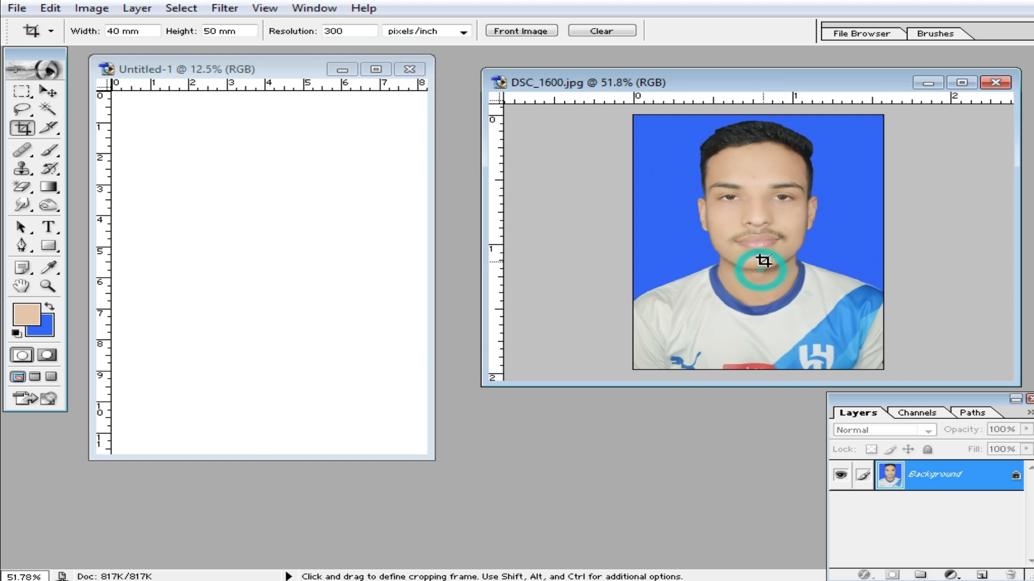
{"action": "left_click_drag", "start_coordinate": [772, 257], "coordinate": [233, 203]}
{"action": "double_click", "coordinate": [277, 65]}
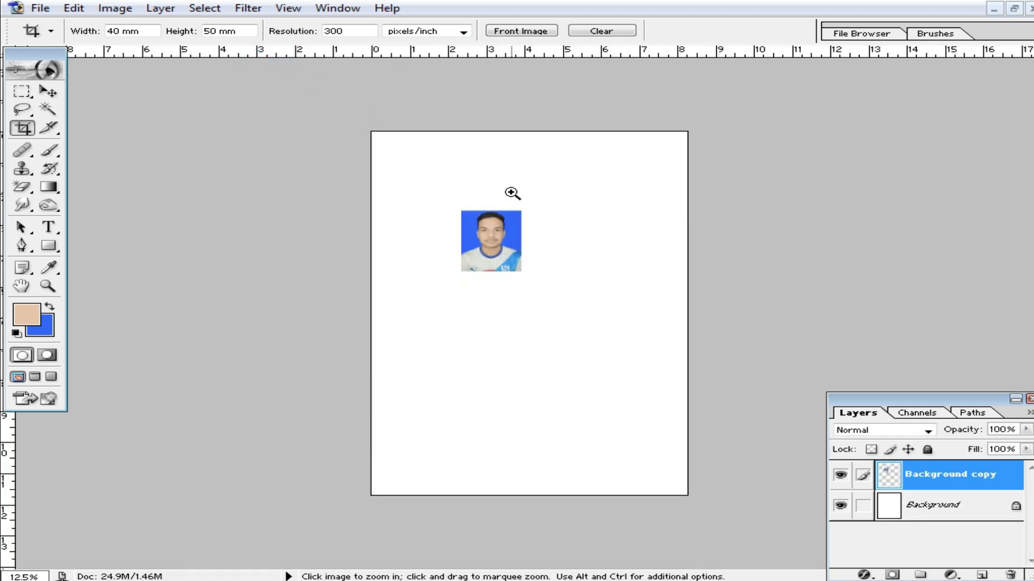
Step: Move the portrait to the A4 page's upper-left corner and duplicate it three times in an evenly spaced row
{"action": "left_click", "coordinate": [512, 194], "text": "ctrl"}
{"action": "left_click", "coordinate": [48, 91]}
{"action": "left_click_drag", "start_coordinate": [485, 240], "coordinate": [365, 135]}
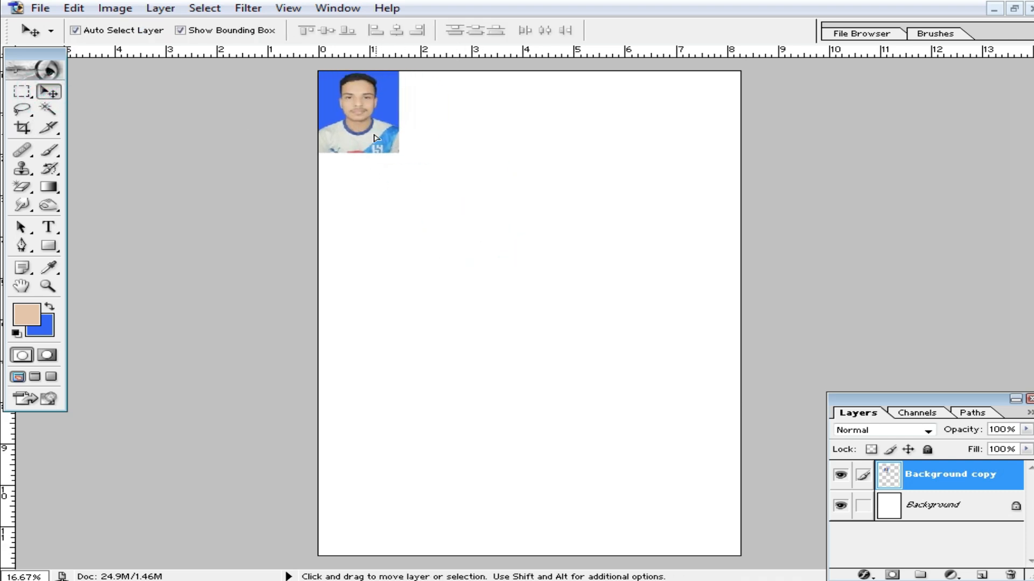
{"action": "left_click", "coordinate": [376, 119], "text": "ctrl"}
{"action": "left_click_drag", "start_coordinate": [201, 167], "coordinate": [727, 172]}
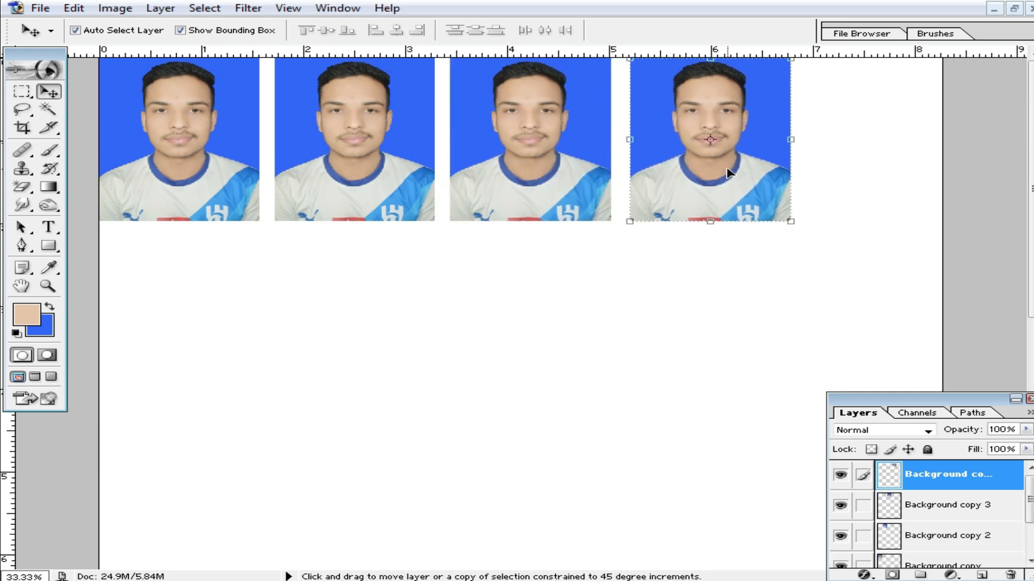
Step: Load the Crop tool preset "st" for 0.79 in by 0.99 in at 300 pixels/inch
{"action": "left_click", "coordinate": [1014, 8]}
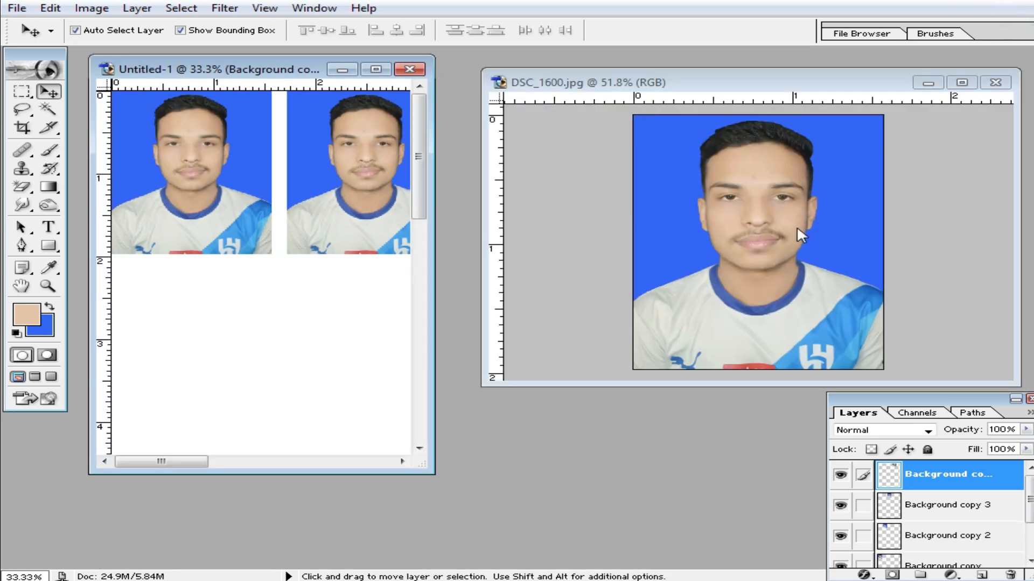
{"action": "left_click", "coordinate": [50, 31]}
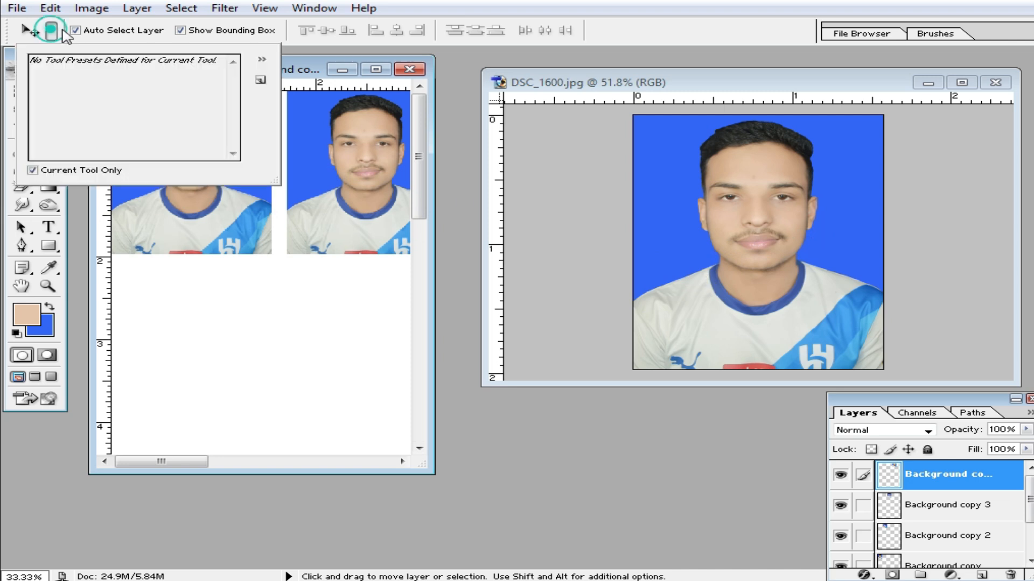
{"action": "left_click", "coordinate": [51, 32]}
{"action": "left_click", "coordinate": [21, 123]}
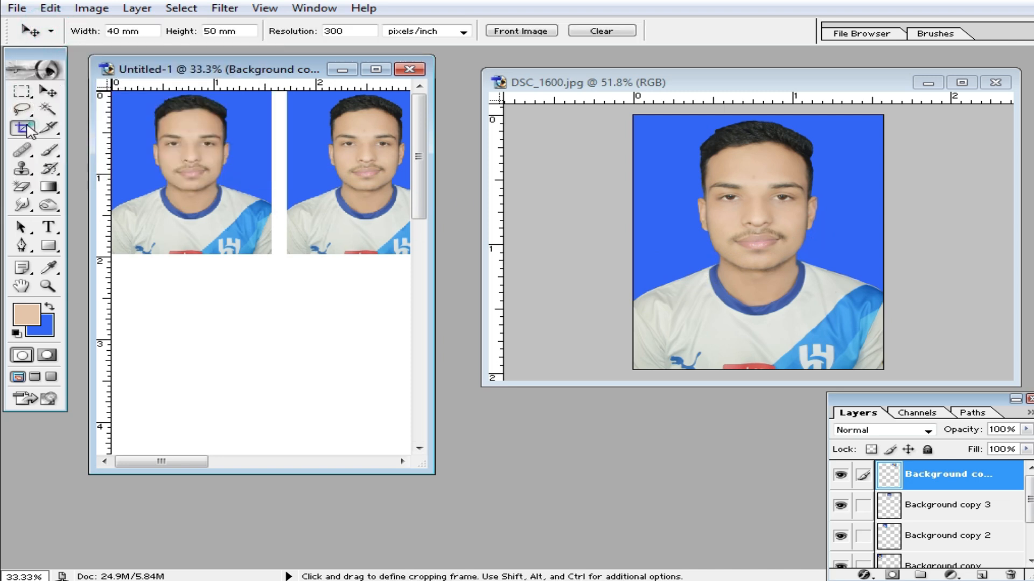
{"action": "left_click", "coordinate": [51, 32]}
{"action": "left_click", "coordinate": [64, 107]}
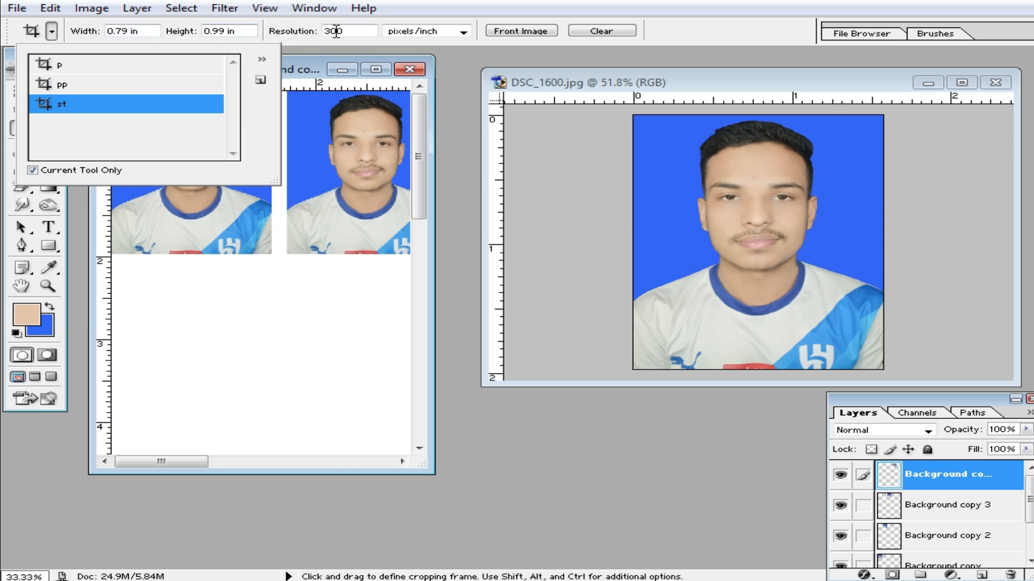
Step: Crop DSC_1600.jpg at 0.79 in by 0.99 in, keeping the whole portrait in the frame
{"action": "left_click", "coordinate": [711, 165]}
{"action": "scroll", "coordinate": [710, 166], "scroll_direction": "down", "scroll_amount": 2}
{"action": "left_click_drag", "start_coordinate": [614, 120], "coordinate": [864, 348]}
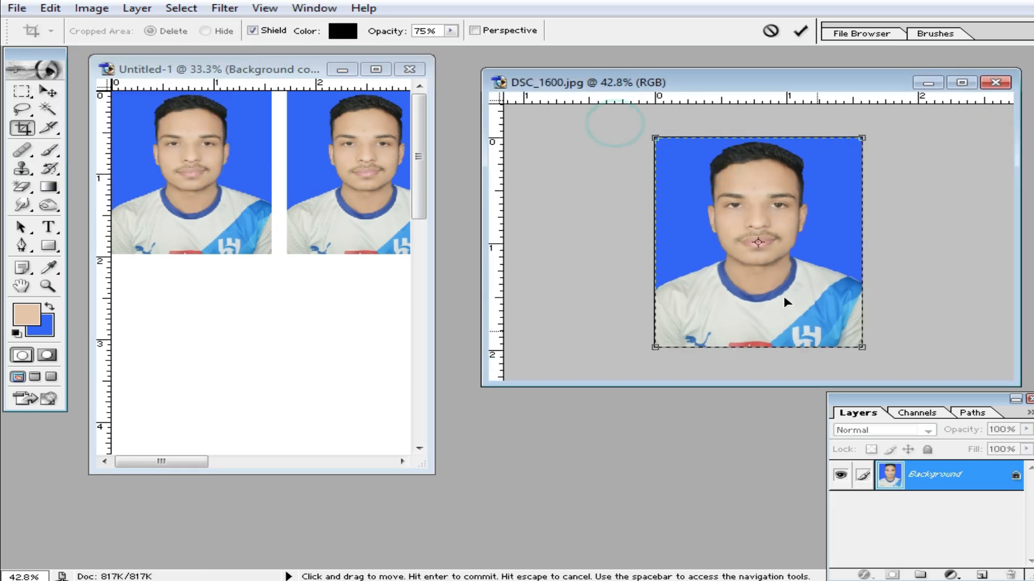
{"action": "double_click", "coordinate": [780, 289]}
{"action": "scroll", "coordinate": [773, 283], "scroll_direction": "up", "scroll_amount": 10}
{"action": "scroll", "coordinate": [773, 284], "scroll_direction": "down", "scroll_amount": 8}
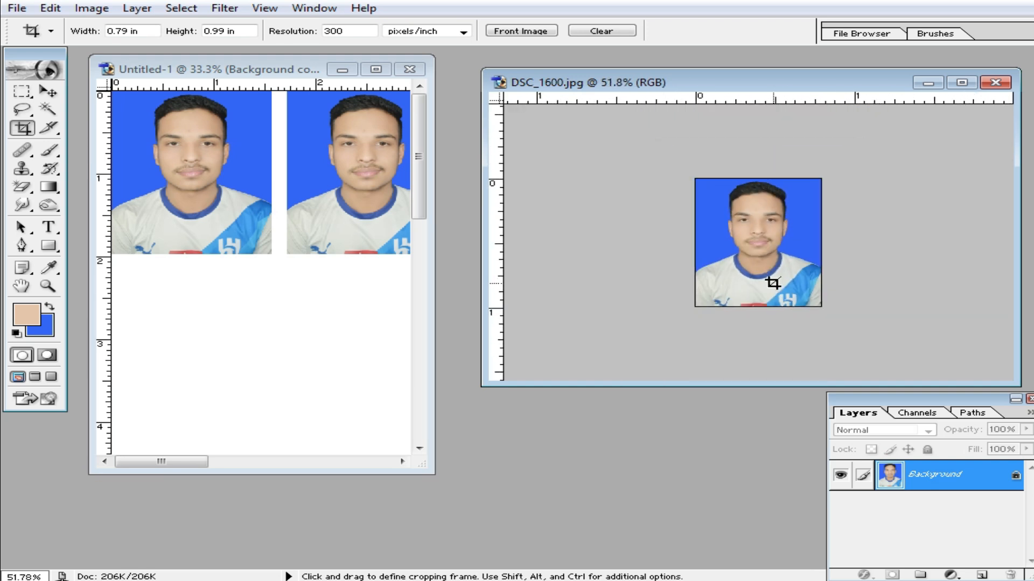
{"action": "key", "text": "alt+i"}
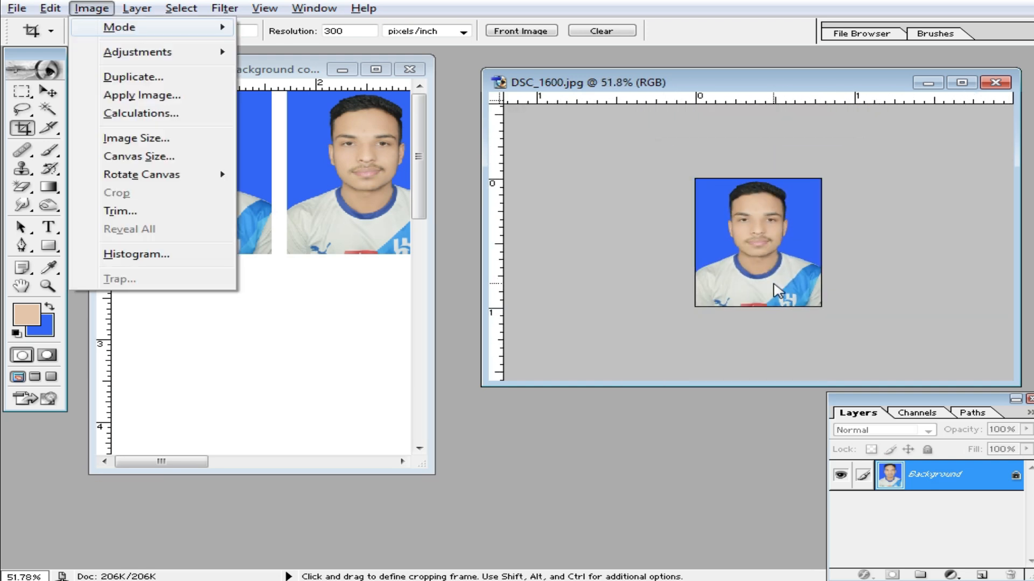
{"action": "key", "text": "i"}
{"action": "key", "text": "Return"}
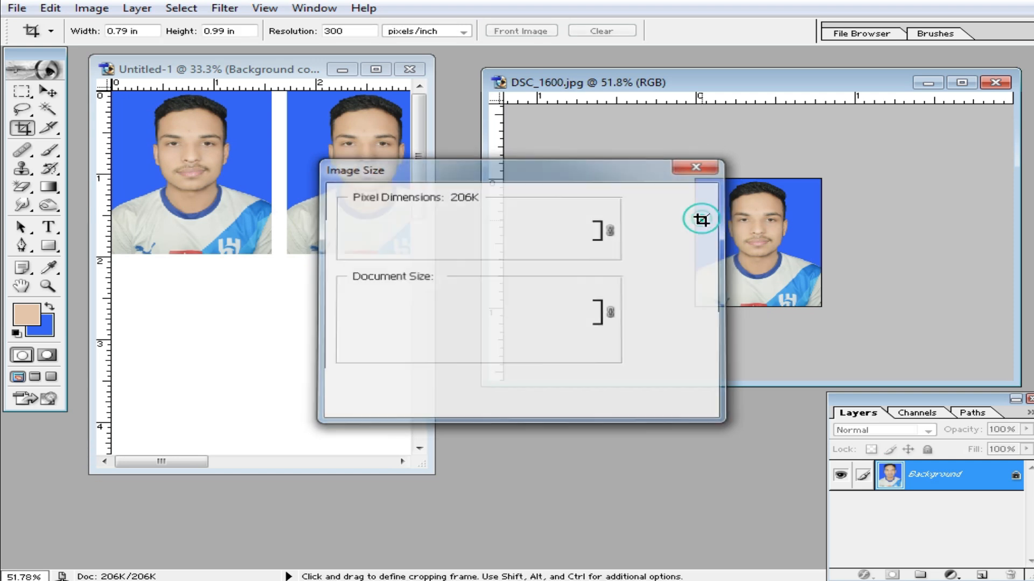
{"action": "key", "text": "alt+i"}
{"action": "key", "text": "e"}
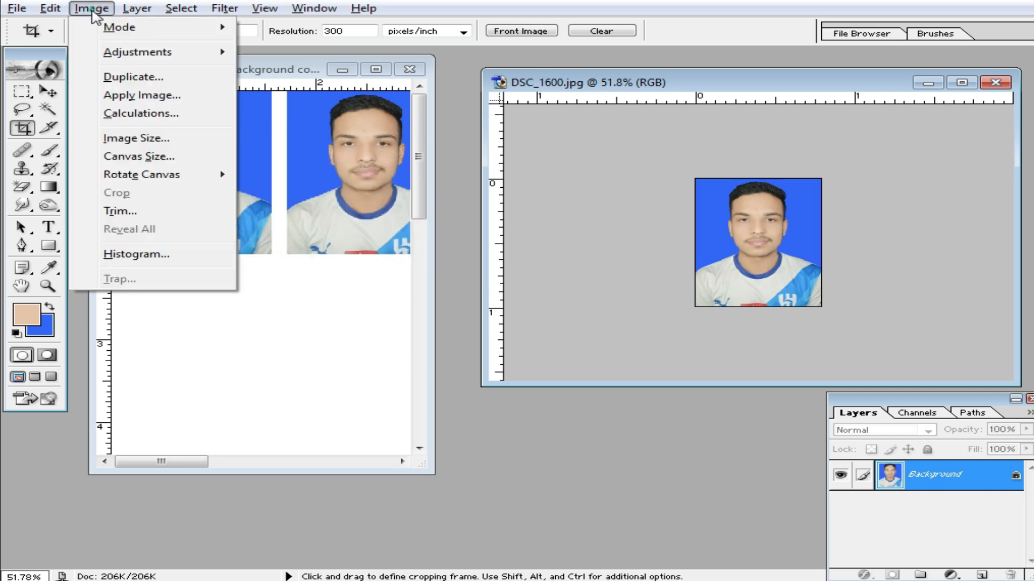
Step: Rotate the canvas of the stamp-size portrait 90° clockwise
{"action": "left_click", "coordinate": [92, 8]}
{"action": "left_click", "coordinate": [92, 8]}
{"action": "mouse_move", "coordinate": [172, 180]}
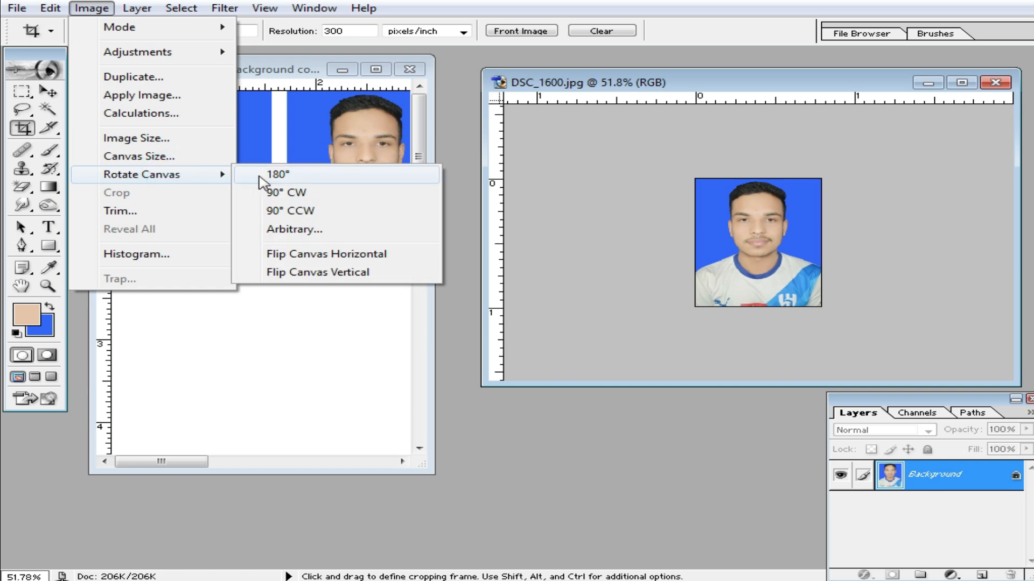
{"action": "left_click", "coordinate": [322, 194]}
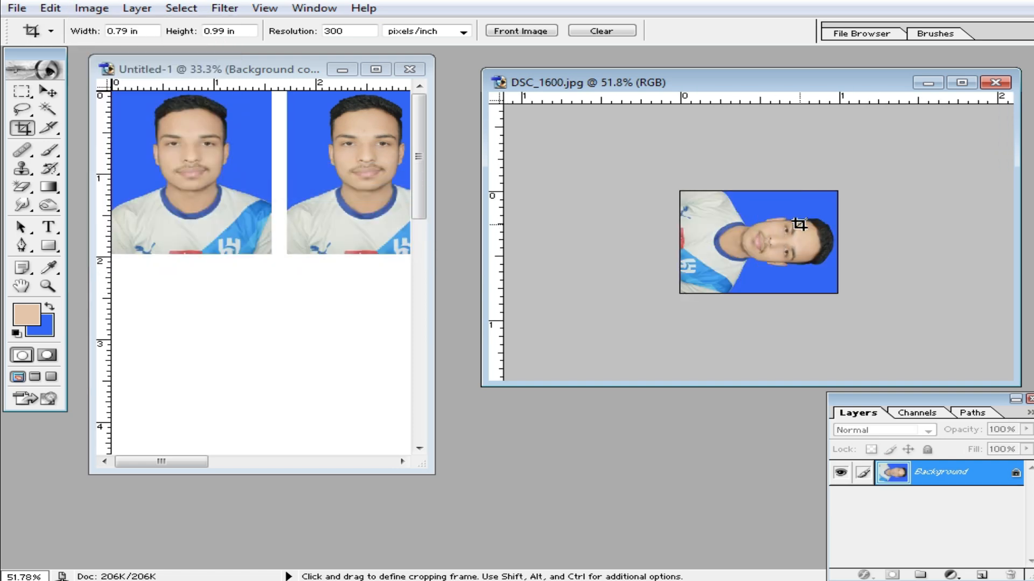
Step: Copy the rotated small portrait into the A4 document and place it in the empty area below the fourth large photo
{"action": "key", "text": "ctrl+plus"}
{"action": "key", "text": "ctrl+plus"}
{"action": "left_click_drag", "start_coordinate": [757, 243], "coordinate": [304, 301]}
{"action": "double_click", "coordinate": [301, 75]}
{"action": "left_click", "coordinate": [49, 91]}
{"action": "left_click_drag", "start_coordinate": [311, 244], "coordinate": [698, 404]}
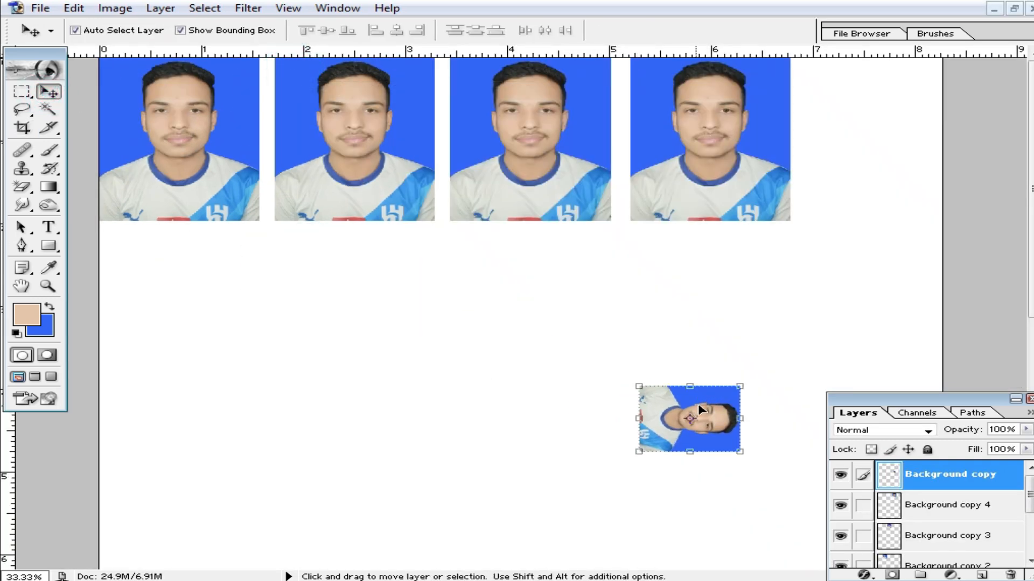
Step: Duplicate the small rotated portrait straight upward and place the merged pair beside the fourth large photo
{"action": "key", "text": "alt"}
{"action": "key", "text": "shift"}
{"action": "left_click_drag", "start_coordinate": [717, 407], "coordinate": [716, 331]}
{"action": "key", "text": "ctrl+e"}
{"action": "left_click_drag", "start_coordinate": [704, 321], "coordinate": [848, 92]}
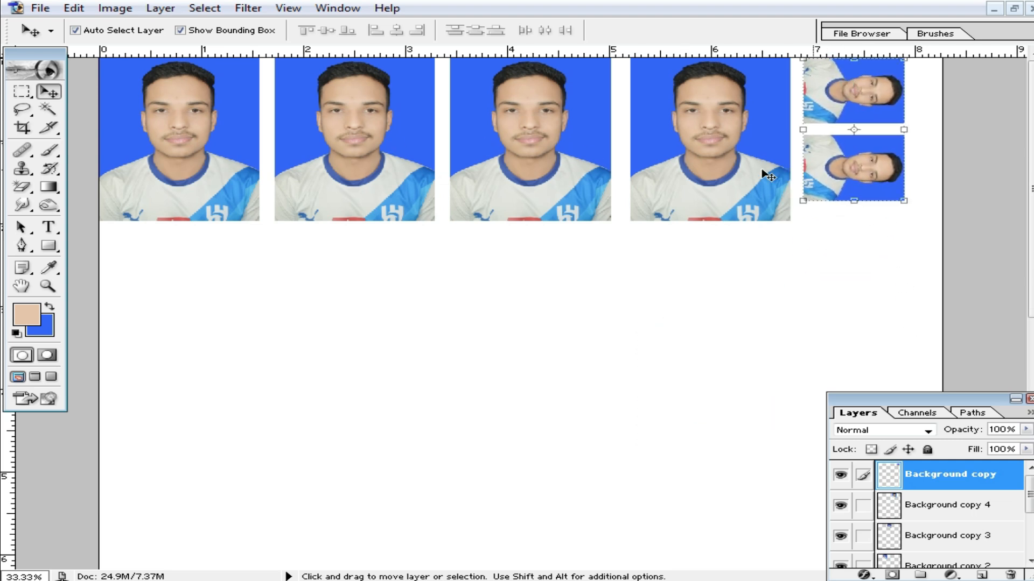
Step: Merge all the photo layers into one and shift the row slightly right, away from the page's left edge
{"action": "key", "text": "ctrl+e"}
{"action": "key", "text": "ctrl+e"}
{"action": "key", "text": "ctrl+e"}
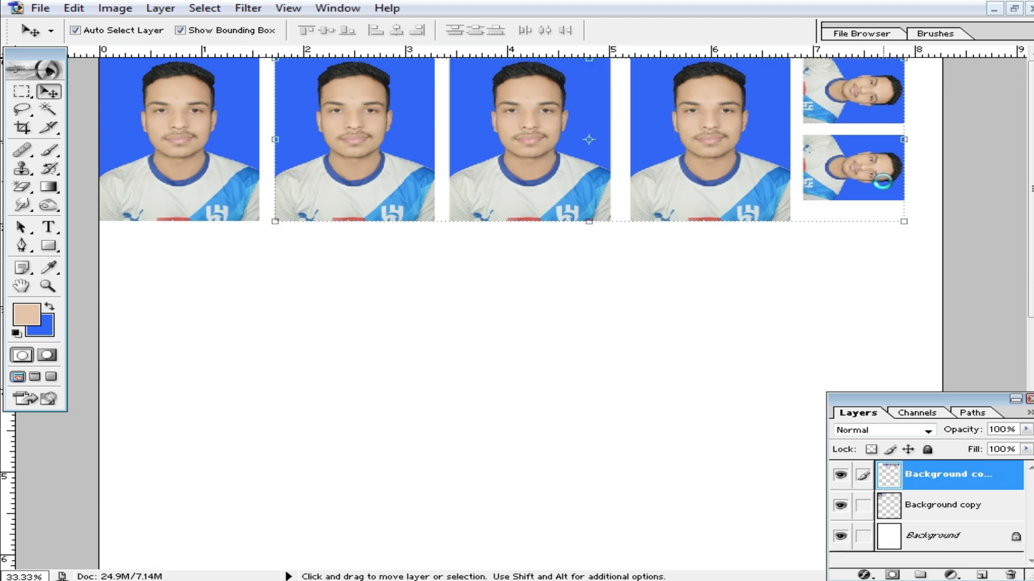
{"action": "left_click_drag", "start_coordinate": [882, 182], "coordinate": [896, 187]}
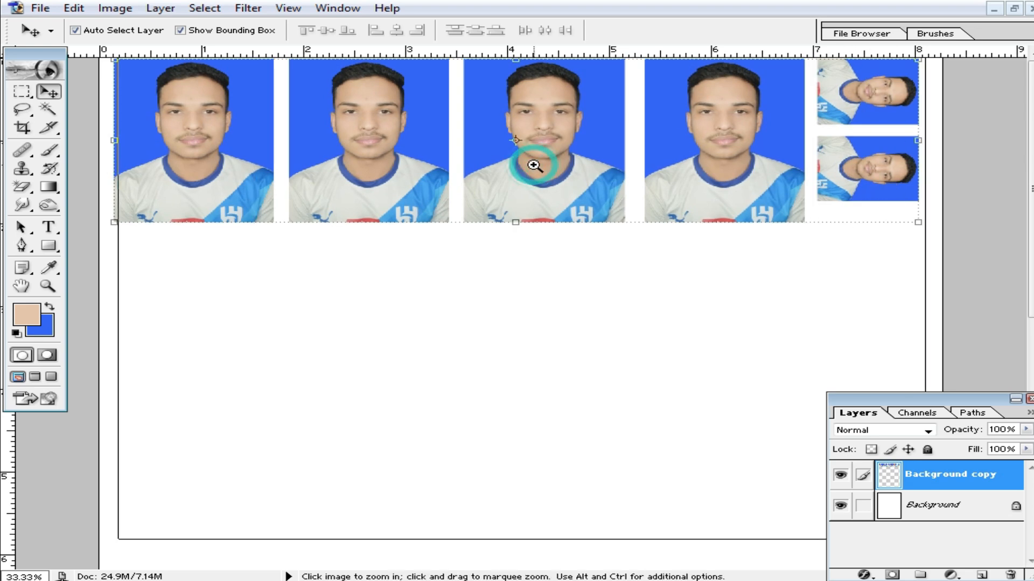
Step: Adjust the photo layer's highlights with Color Balance, setting cyan/red to -29 and yellow/blue to +14
{"action": "left_click", "coordinate": [535, 161], "text": "ctrl"}
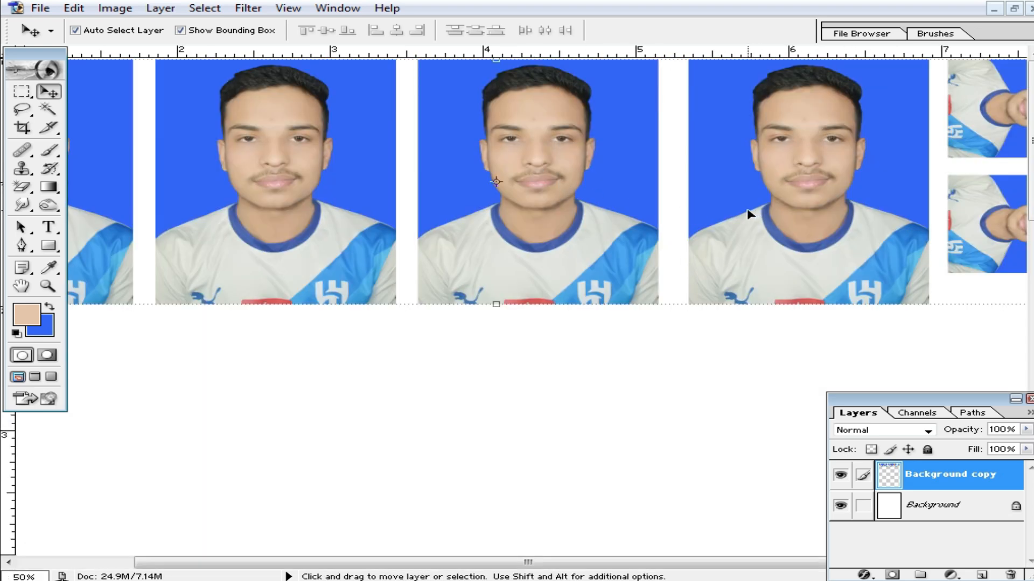
{"action": "key", "text": "ctrl+b"}
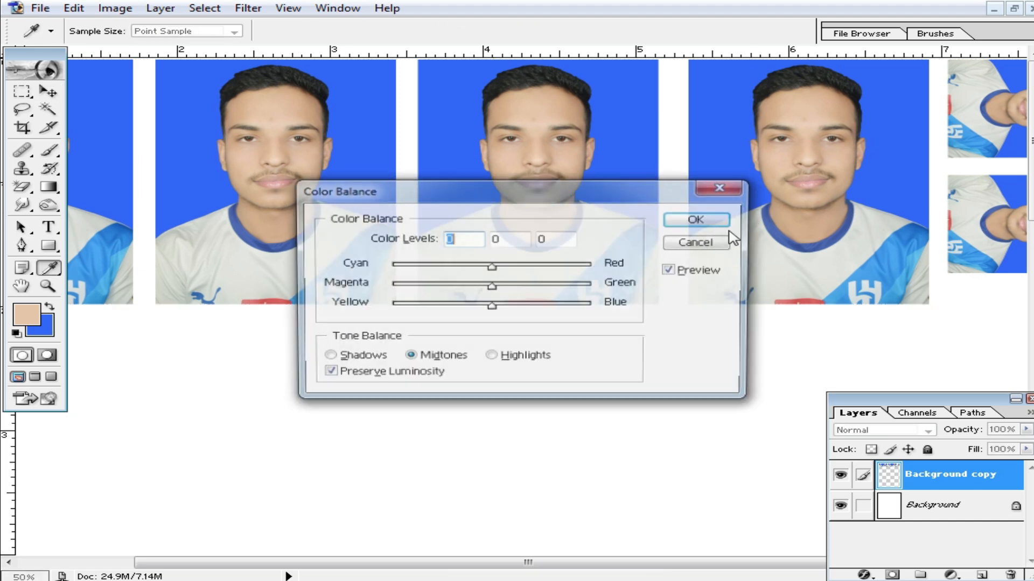
{"action": "left_click", "coordinate": [500, 357]}
{"action": "left_click_drag", "start_coordinate": [491, 306], "coordinate": [525, 306]}
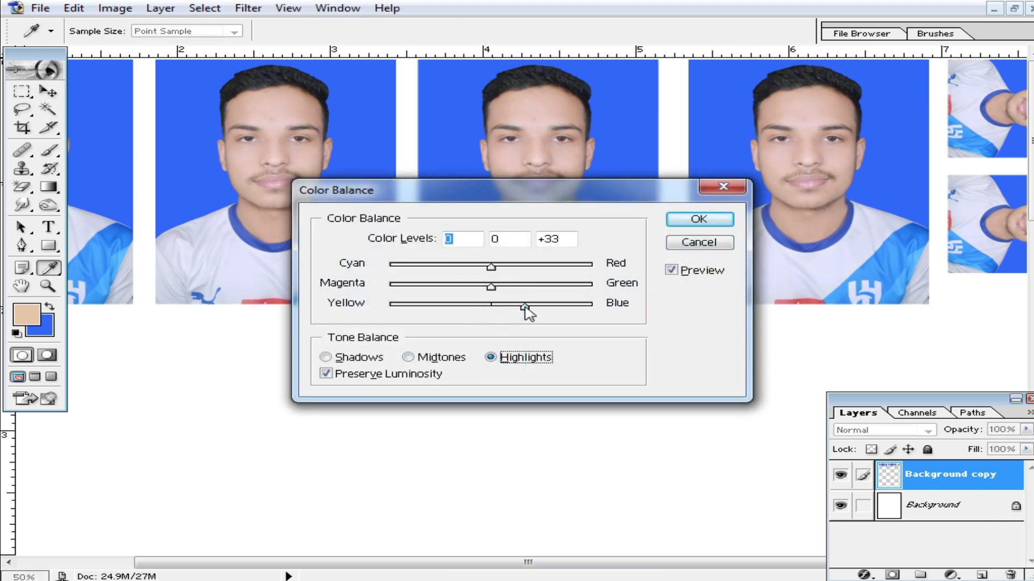
{"action": "left_click_drag", "start_coordinate": [489, 267], "coordinate": [463, 268]}
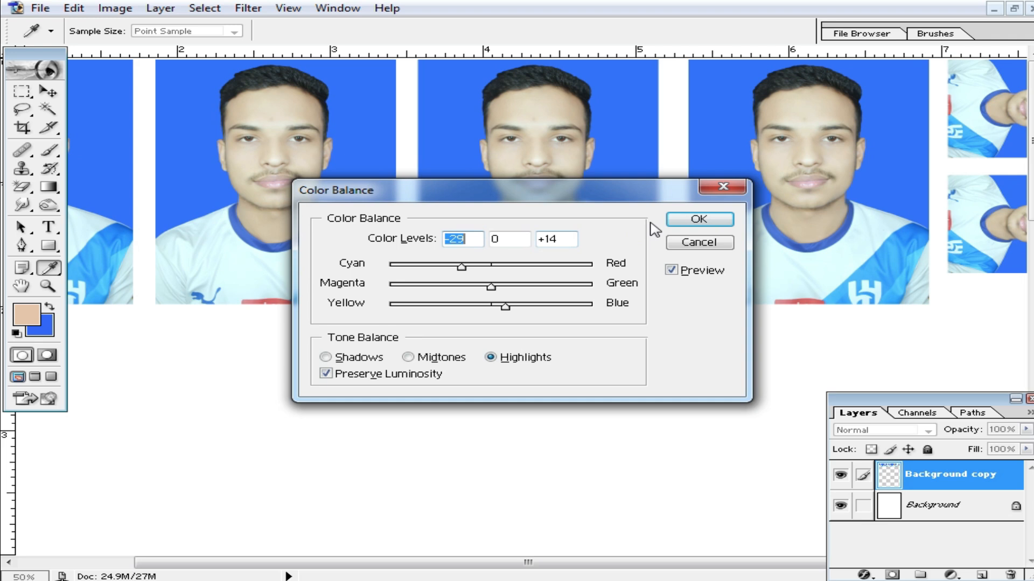
{"action": "left_click", "coordinate": [705, 219]}
{"action": "left_click", "coordinate": [678, 220], "text": "alt"}
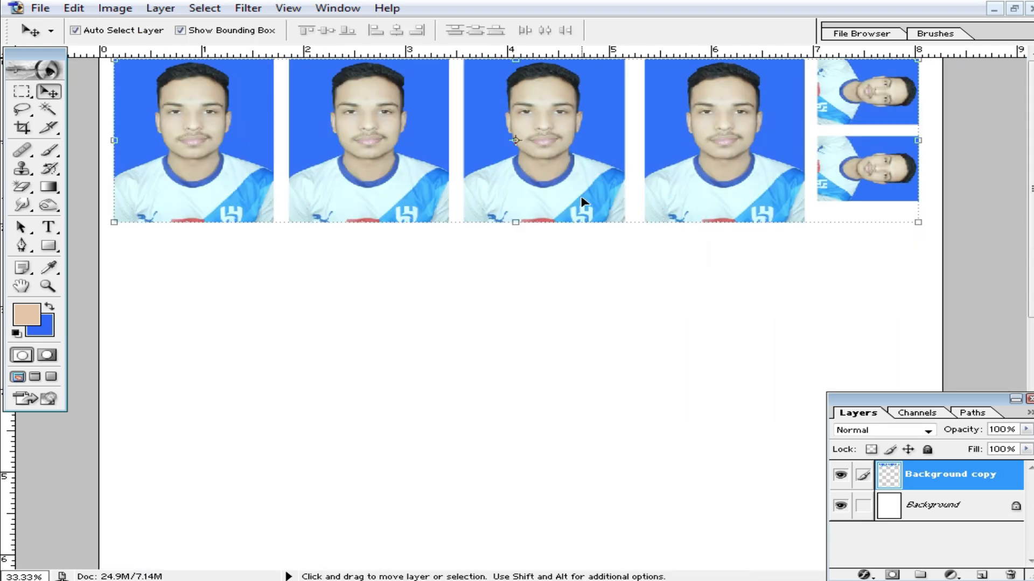
Step: Apply Auto Levels to the merged photo layer and check the faces up close
{"action": "key", "text": "ctrl+shift+l"}
{"action": "left_click", "coordinate": [495, 155], "text": "ctrl"}
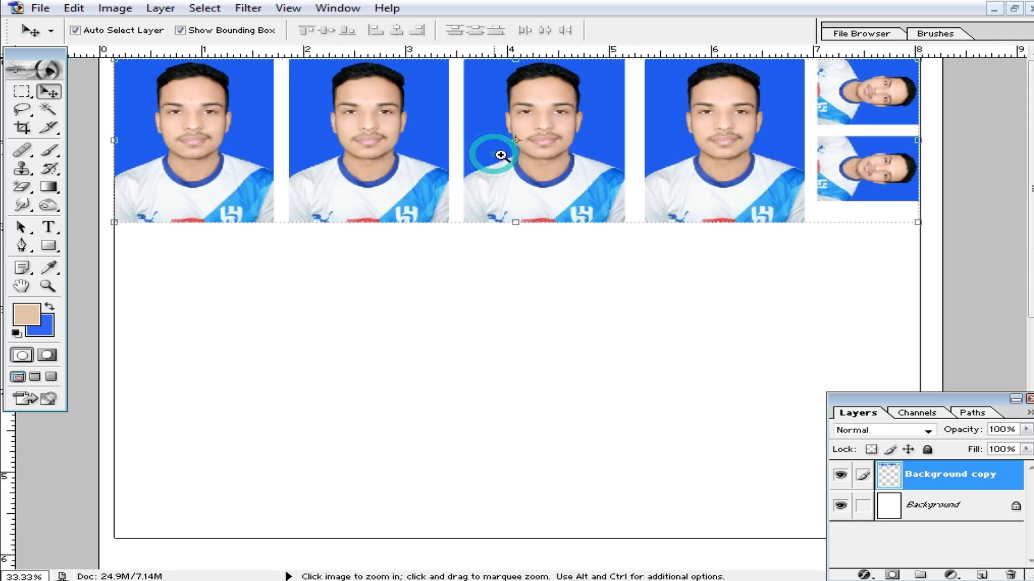
{"action": "key", "text": "shift"}
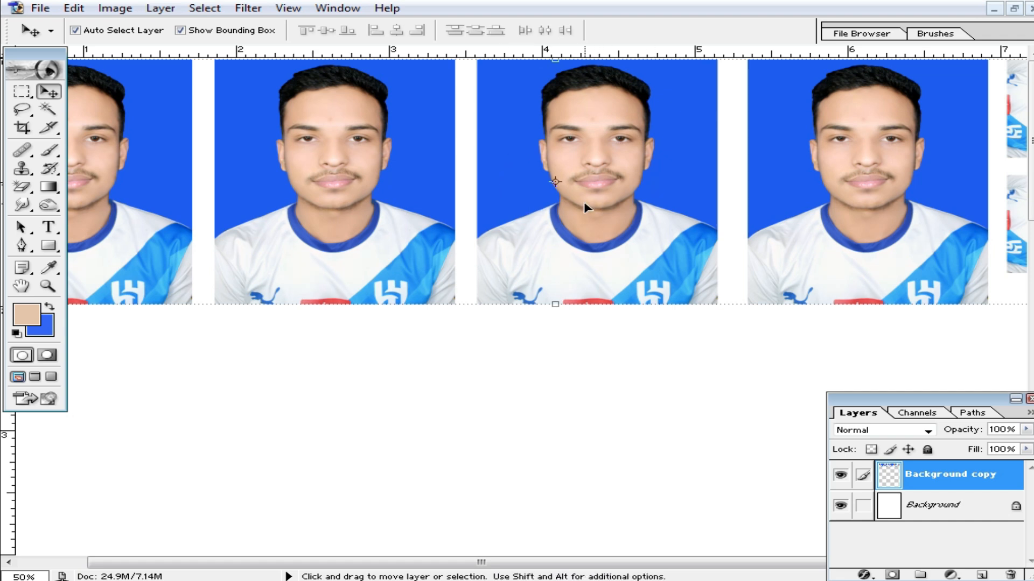
{"action": "left_click", "coordinate": [531, 203], "text": "alt"}
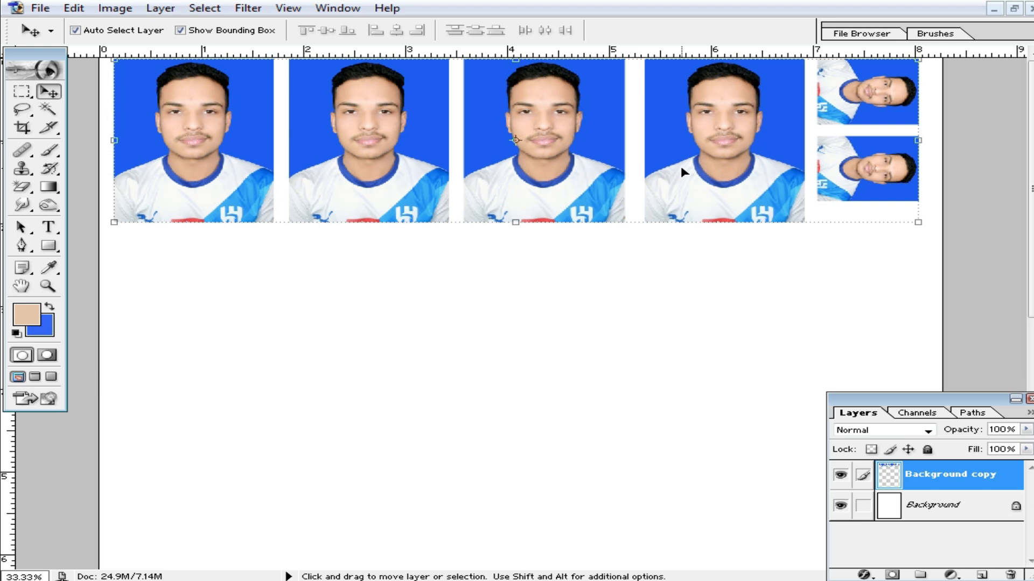
Step: Brighten the merged photo layer with Levels by slightly lowering the white input level
{"action": "key", "text": "ctrl+l"}
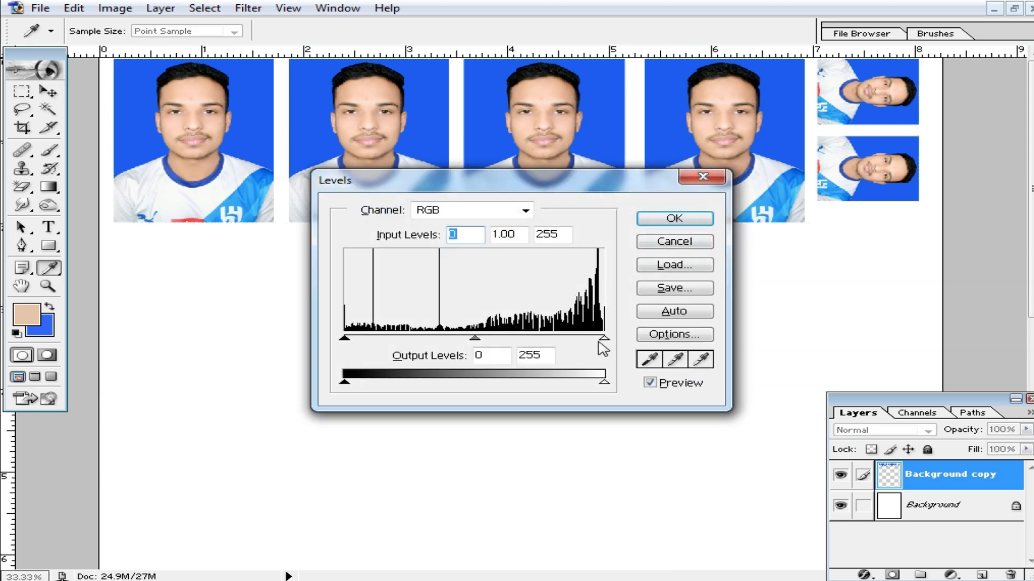
{"action": "left_click_drag", "start_coordinate": [604, 339], "coordinate": [604, 340]}
{"action": "left_click", "coordinate": [668, 221]}
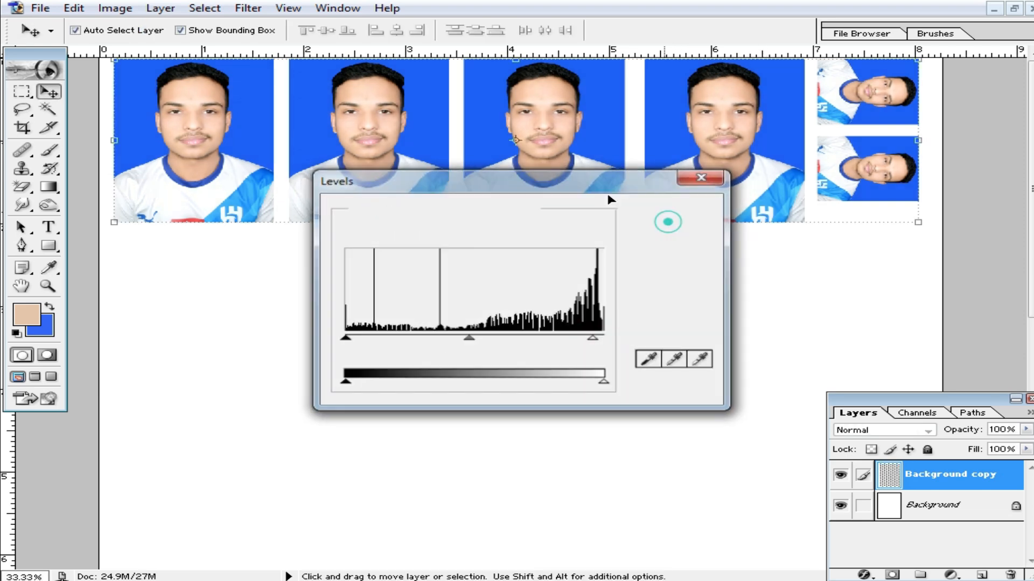
Step: Examine the A4 photo sheet in the print preview and close it without printing
{"action": "left_click", "coordinate": [40, 8]}
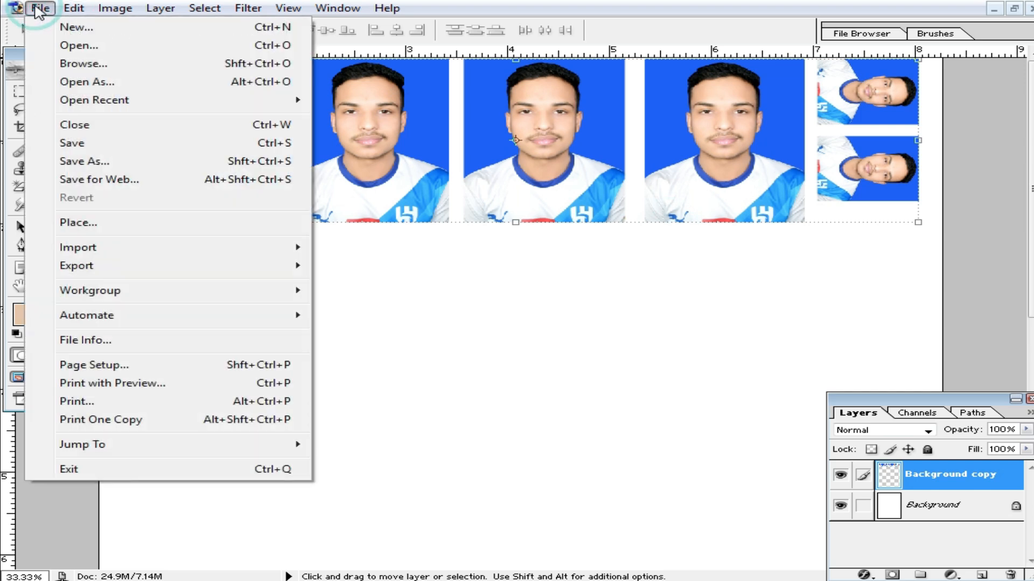
{"action": "left_click", "coordinate": [189, 391]}
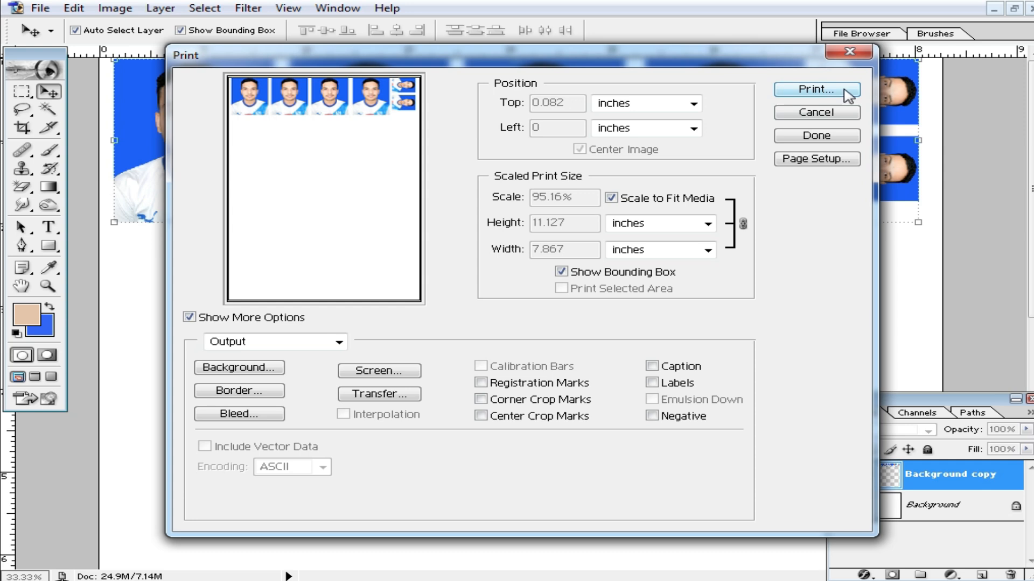
{"action": "left_click", "coordinate": [850, 53]}
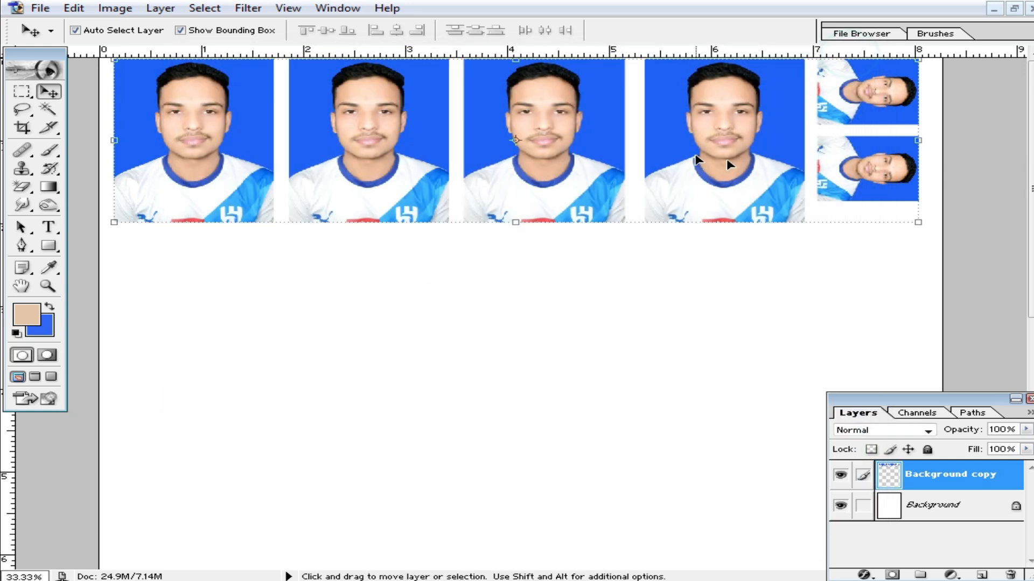
Step: Switch to DSC_1600.jpg and save it to the Desktop as a baseline JPEG at maximum quality 12
{"action": "left_click", "coordinate": [994, 9]}
{"action": "left_click_drag", "start_coordinate": [827, 86], "coordinate": [637, 109]}
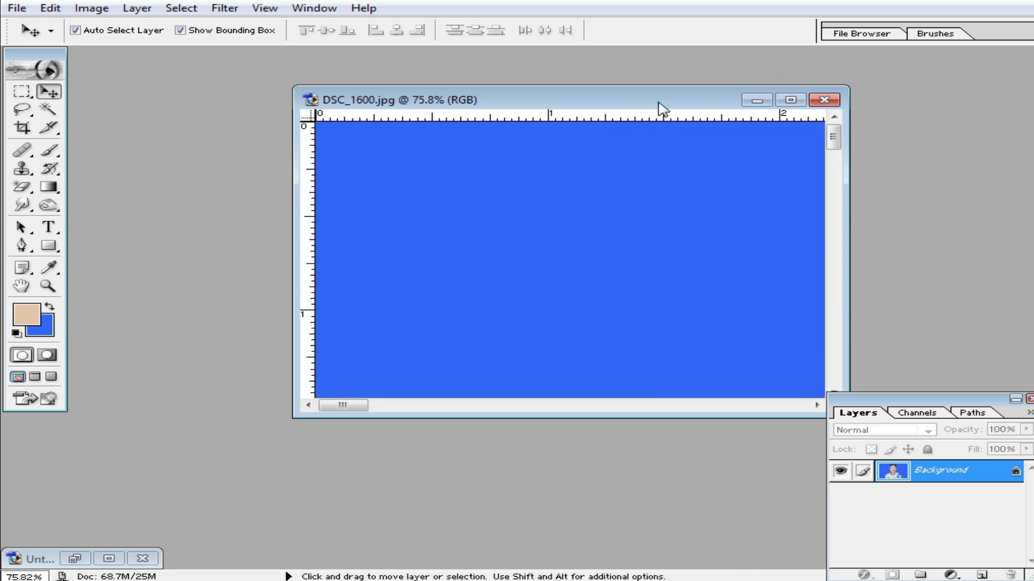
{"action": "double_click", "coordinate": [658, 103]}
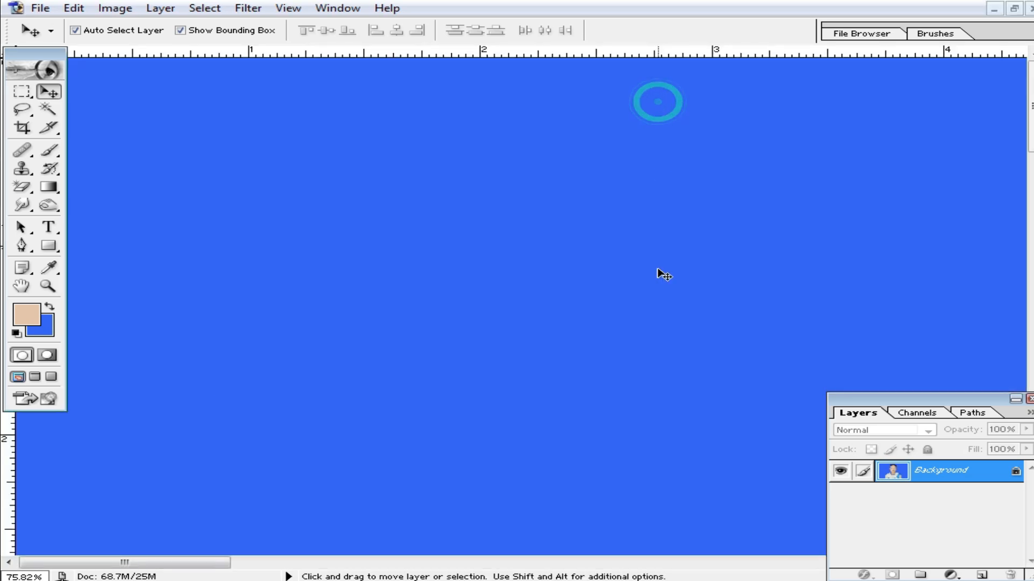
{"action": "key", "text": "ctrl+shift+s"}
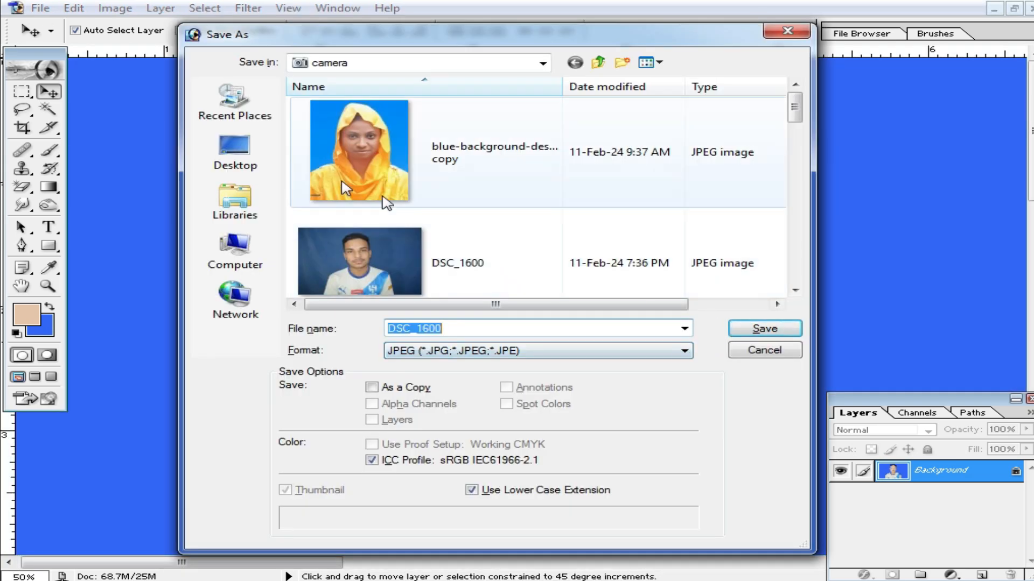
{"action": "left_click", "coordinate": [235, 154]}
{"action": "left_click", "coordinate": [777, 330]}
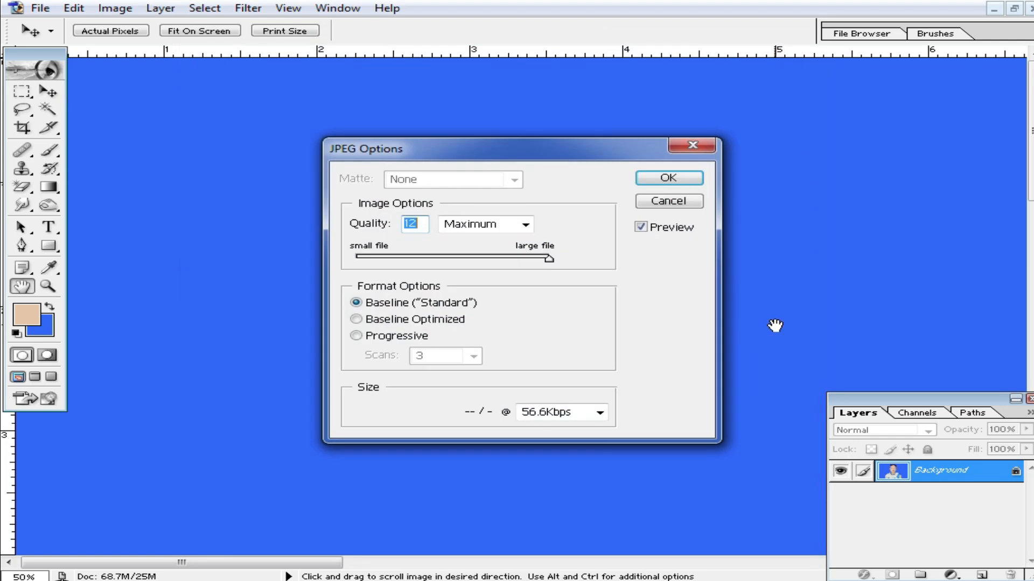
{"action": "left_click", "coordinate": [672, 178]}
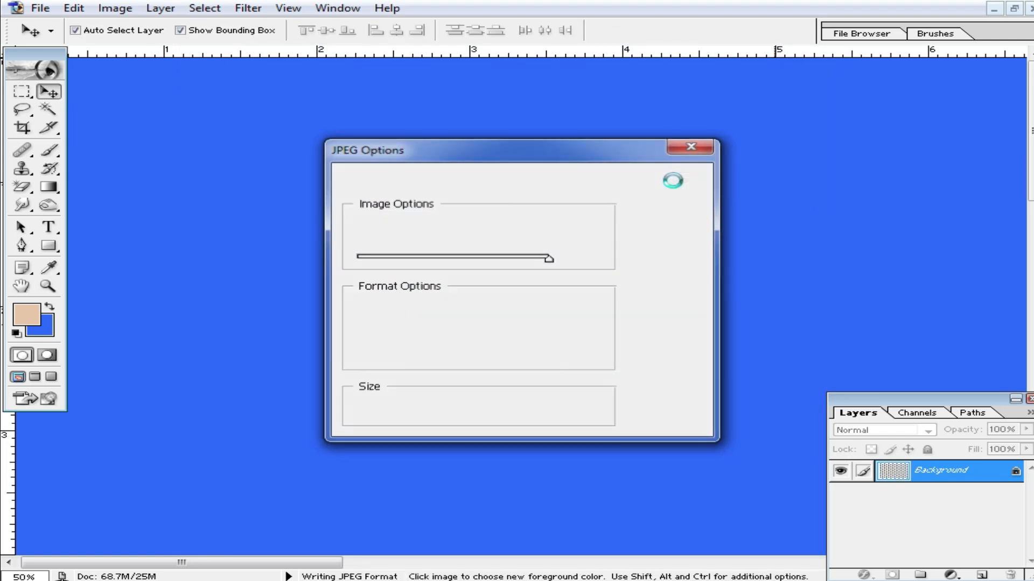